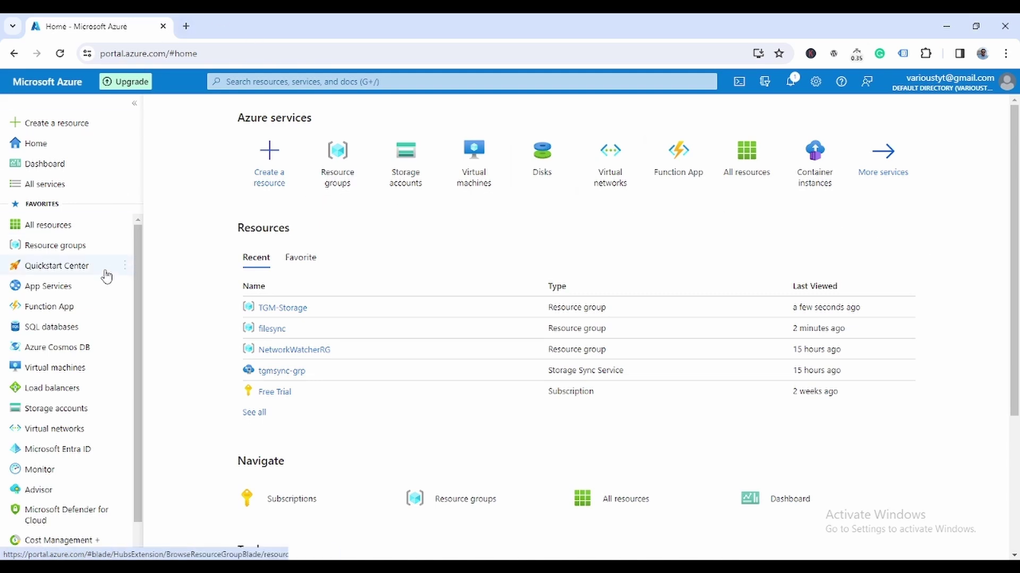
Open Storage accounts from the home page favourites to see that no accounts exist.
click(63, 410)
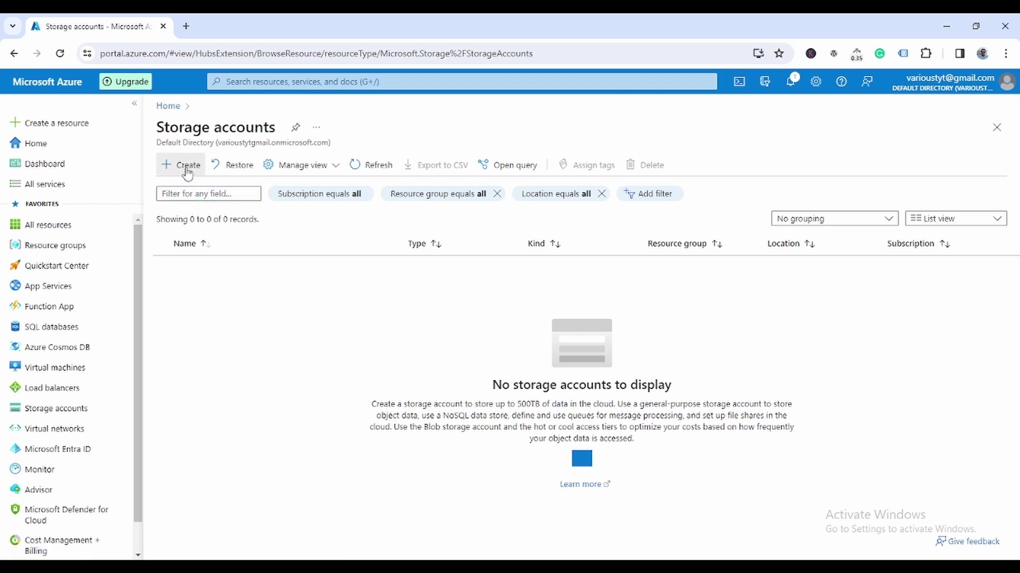
Start a new storage account and create the resource group testsyncgrp for it.
click(186, 171)
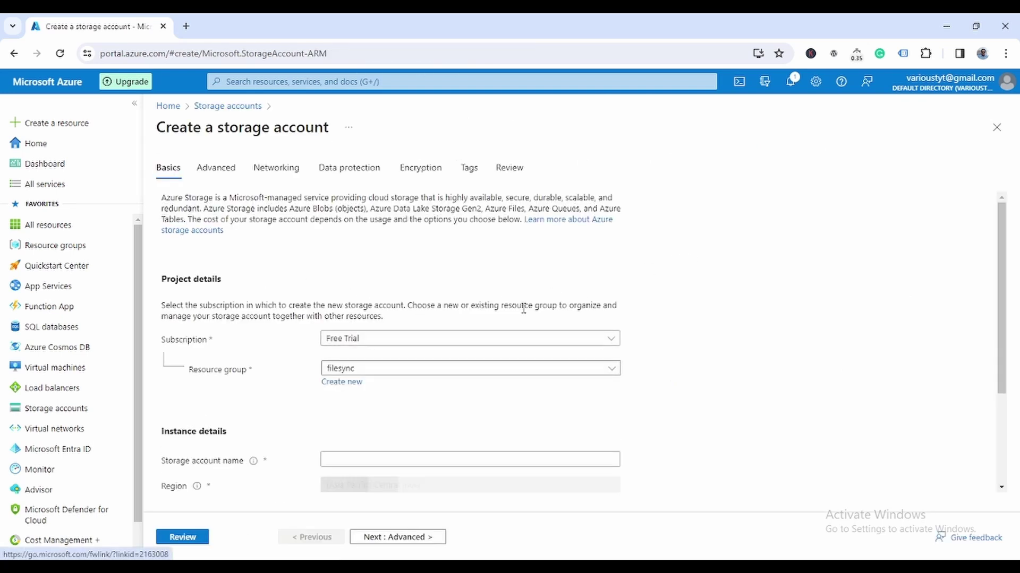
click(356, 383)
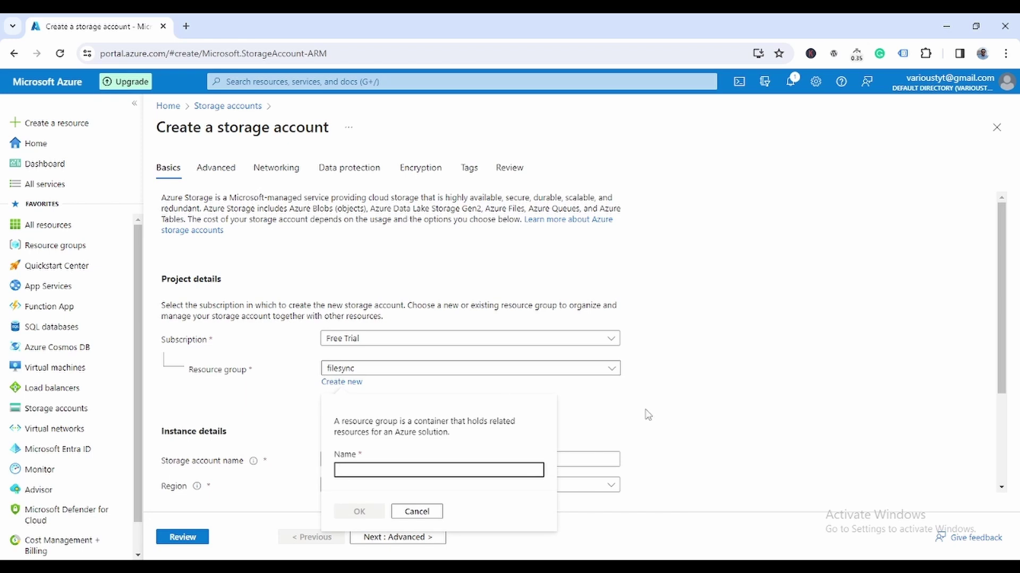
scroll(749, 338, down, 1)
click(338, 319)
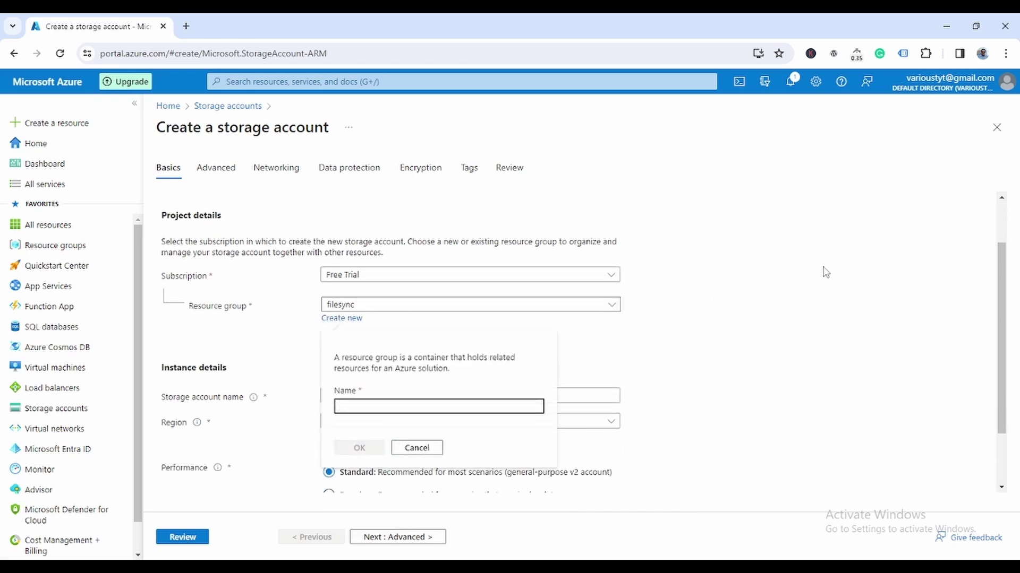
text(testsyncgrp)
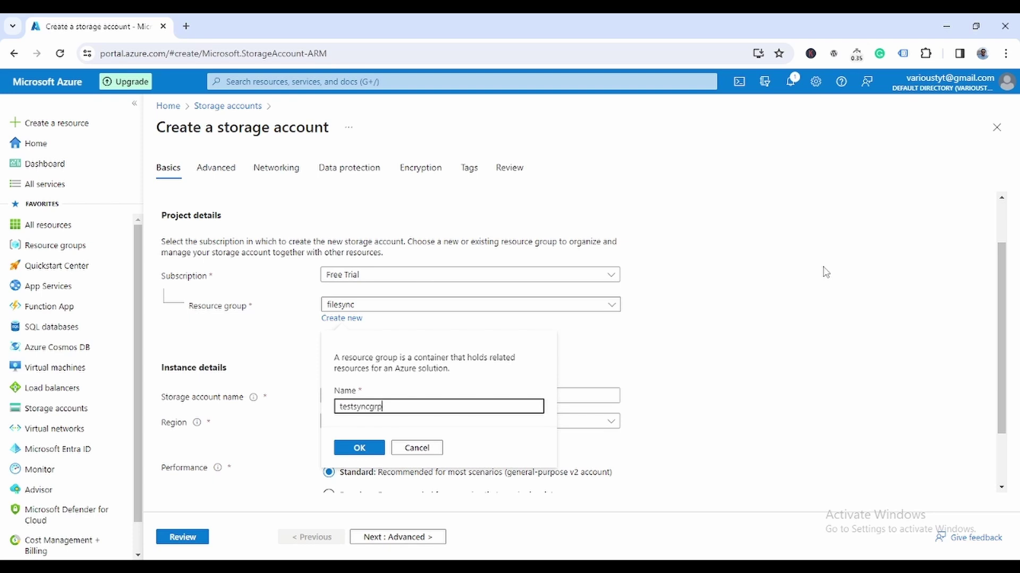
click(359, 448)
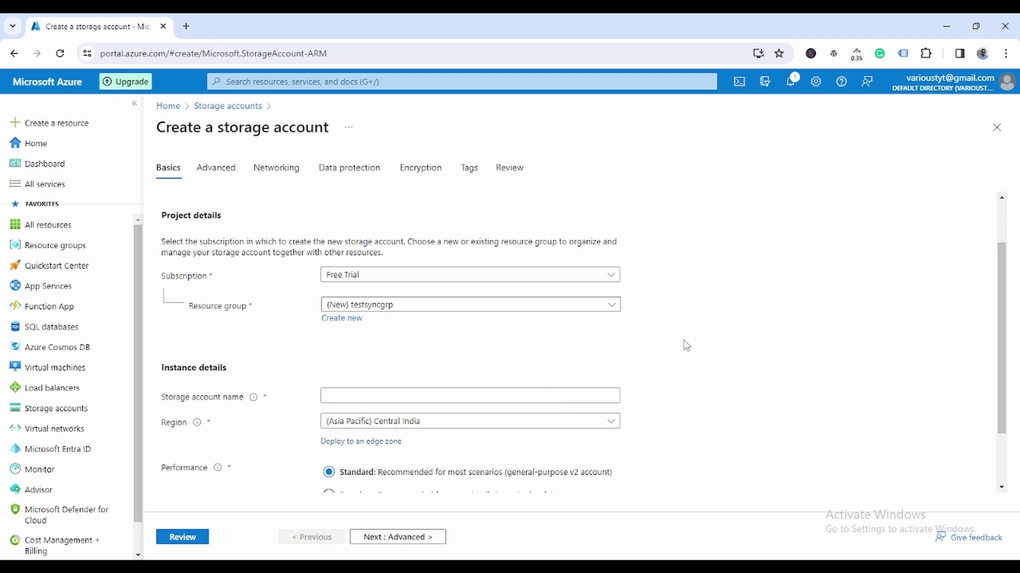
Name the storage account testsyncstorage, correcting the entry until the name is accepted.
scroll(533, 346, down, 1)
click(393, 318)
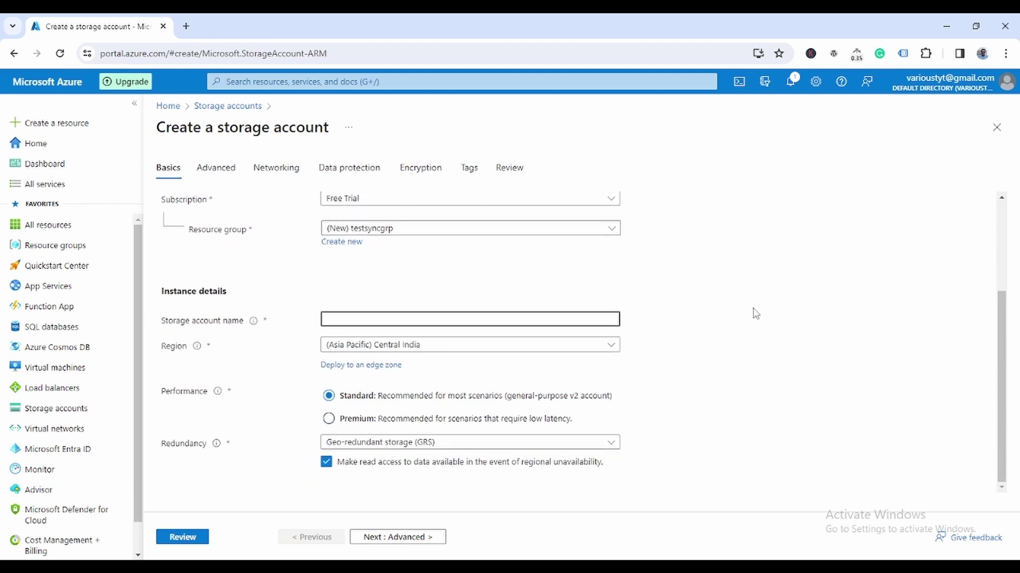
text(sync)
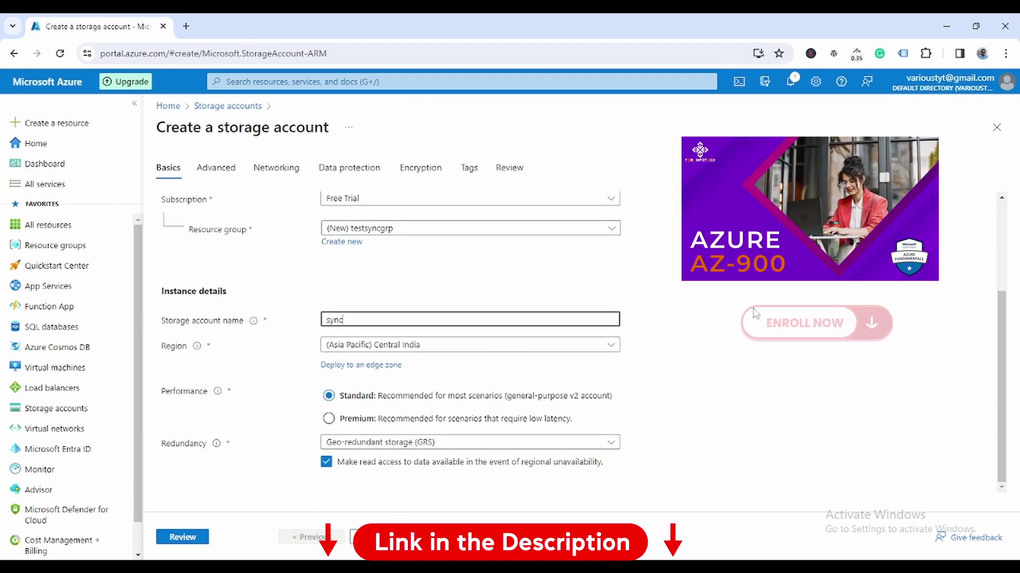
text(storage)
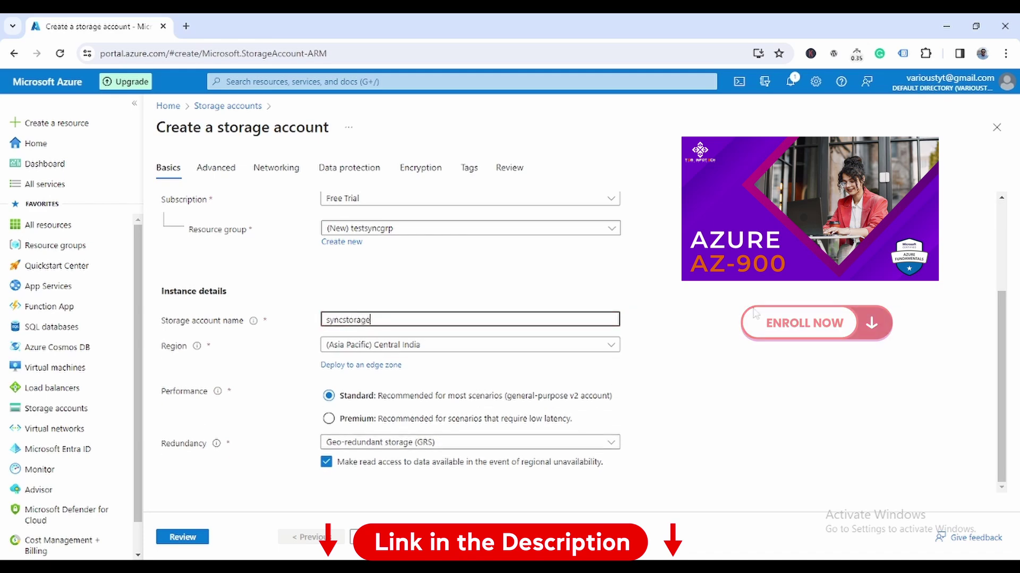
text(tes)
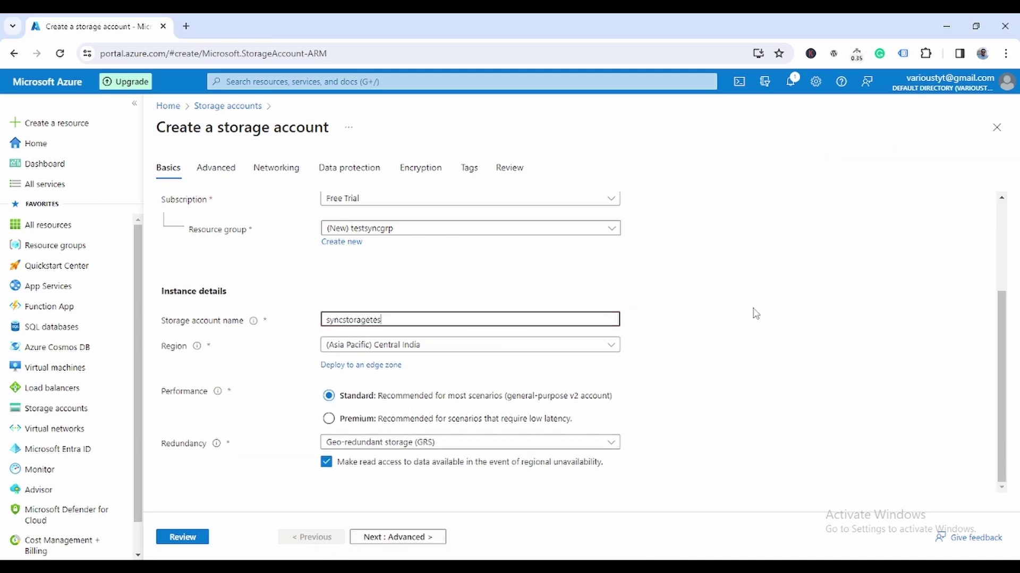
text(e)
key(BackSpace)
key(BackSpace)
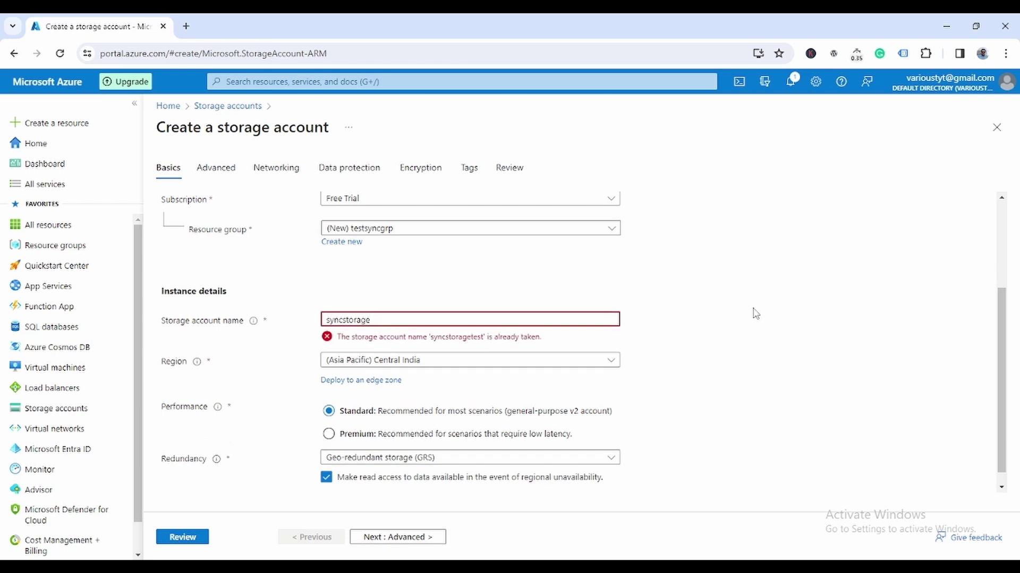
key(Home)
text(tes)
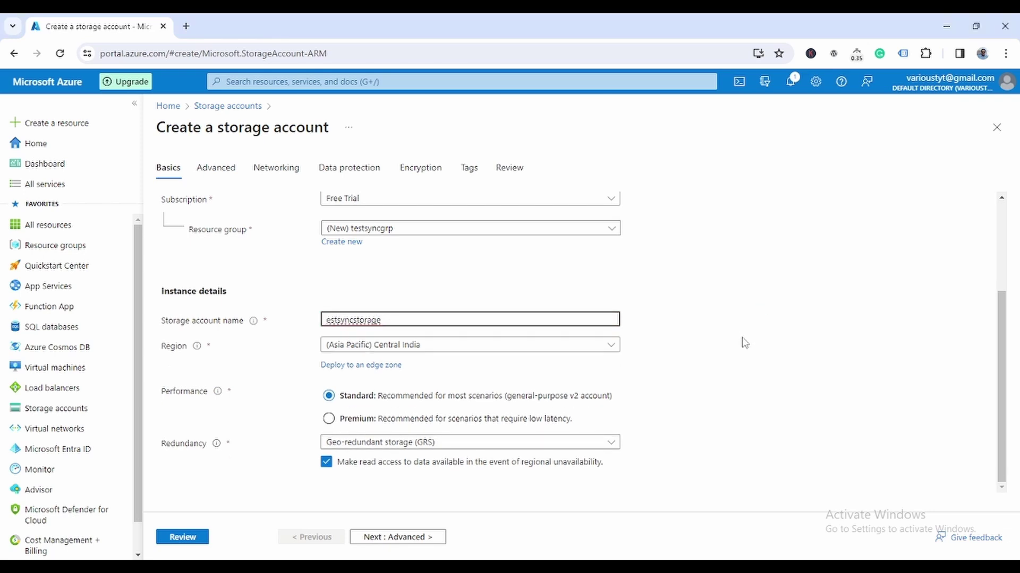
click(743, 341)
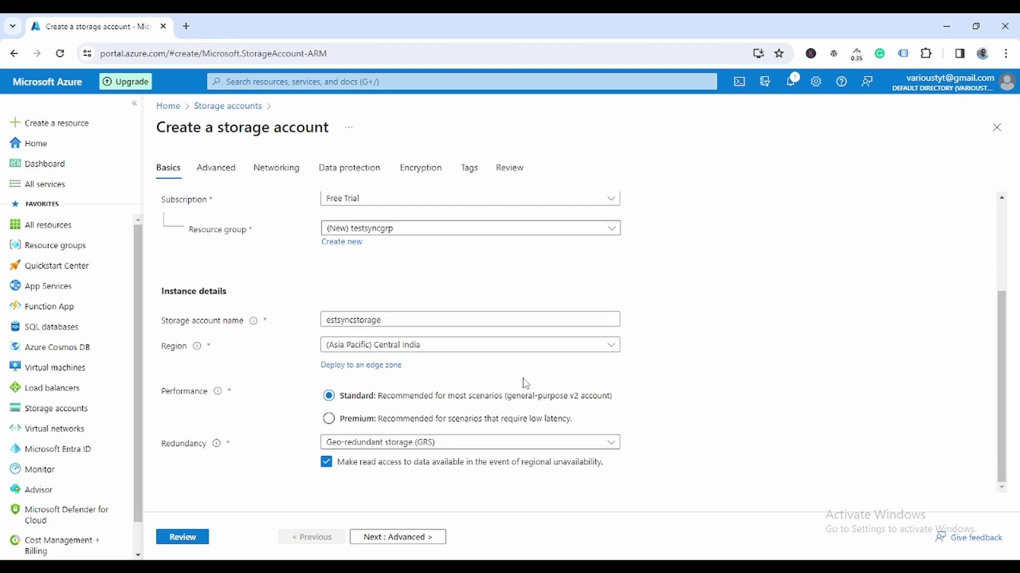
Accept defaults on Advanced, Networking, Data protection, Encryption and Tags, then create the storage account.
click(432, 542)
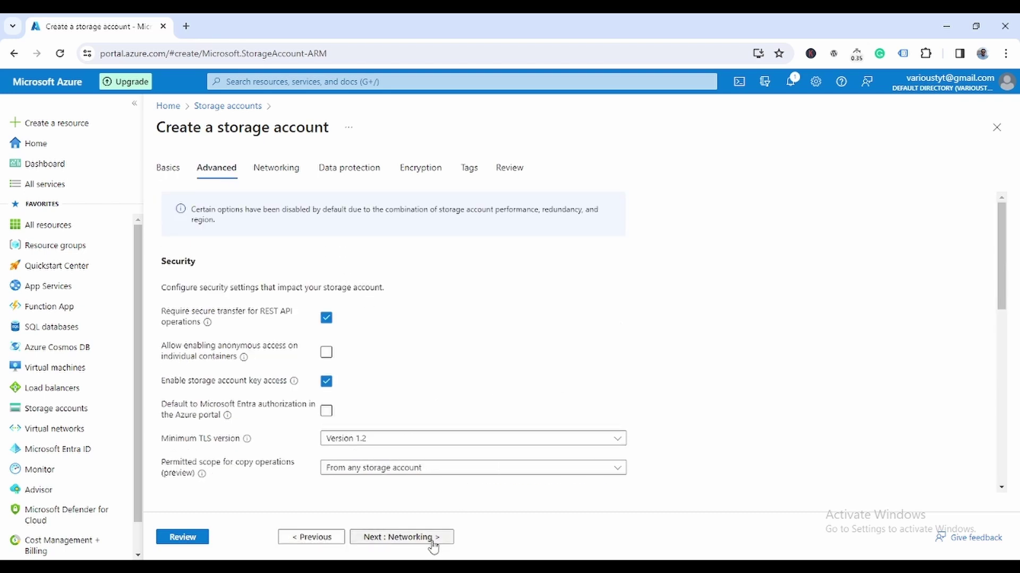
click(431, 538)
click(431, 537)
click(432, 538)
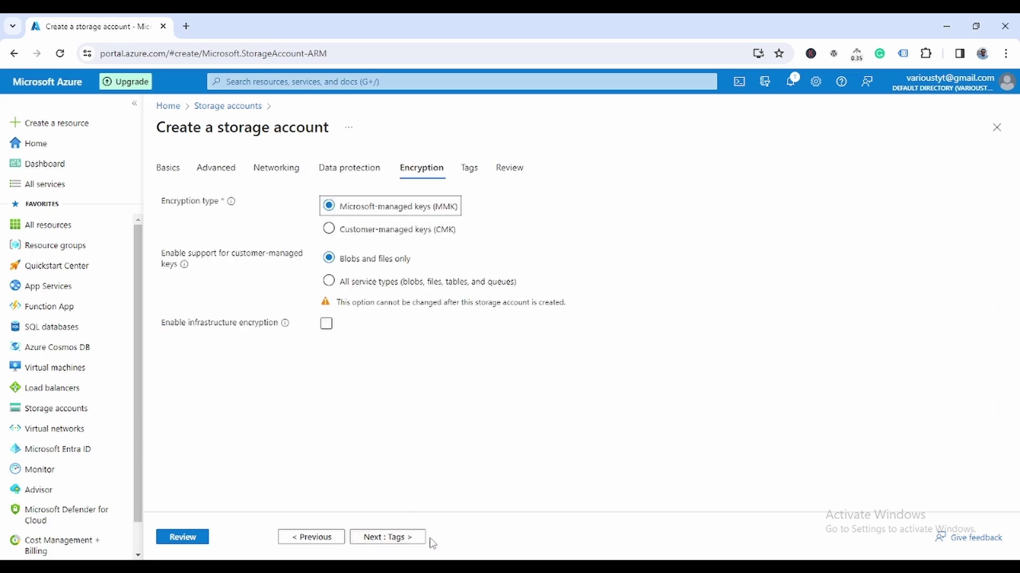
click(410, 538)
click(409, 538)
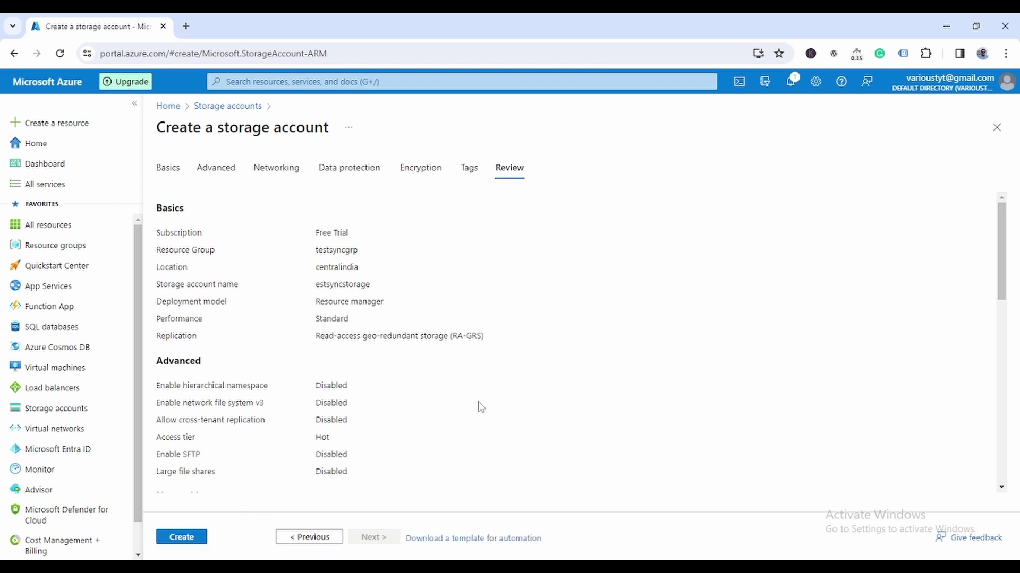
click(175, 537)
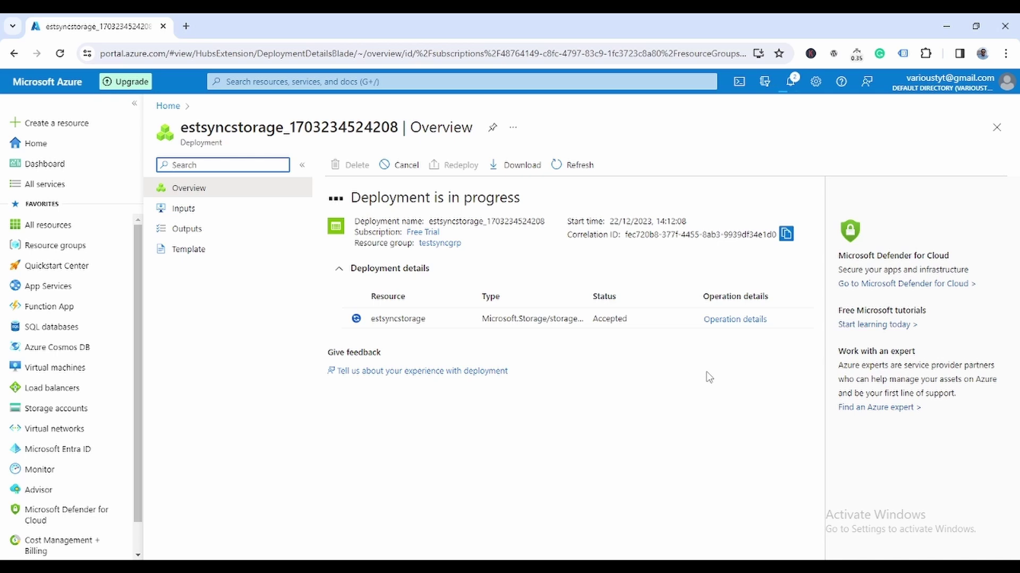
Open the portal home in a new tab and go to Virtual machines.
right_click(52, 84)
click(74, 99)
click(298, 26)
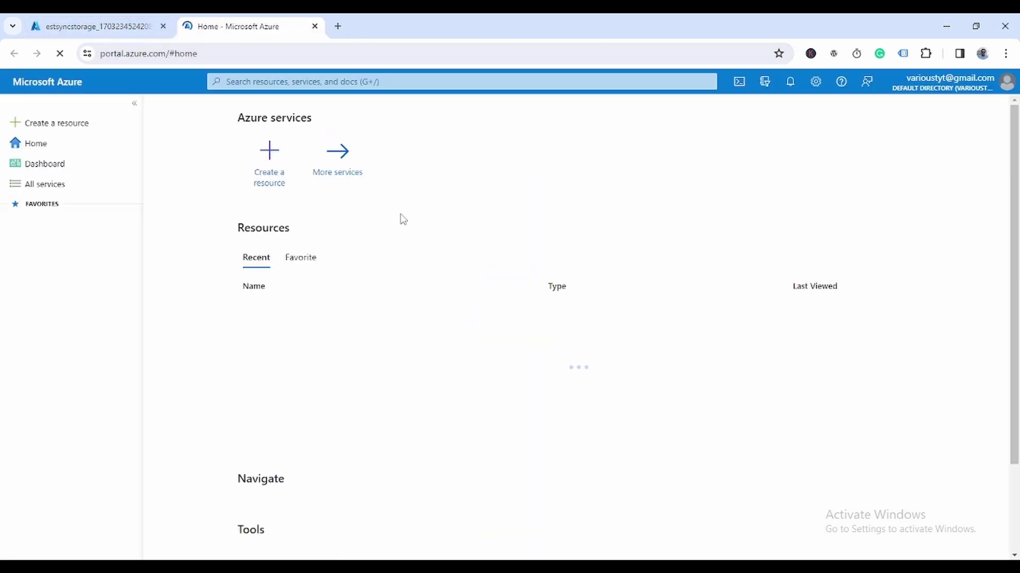
click(60, 368)
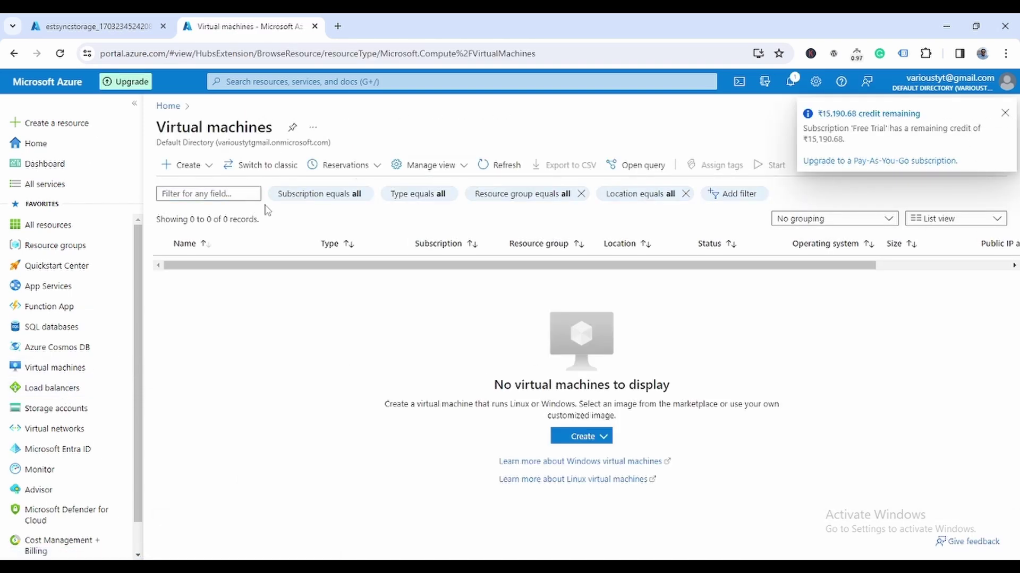
Start an Azure virtual machine and place it in resource group testsyncgrp.
click(182, 174)
click(192, 195)
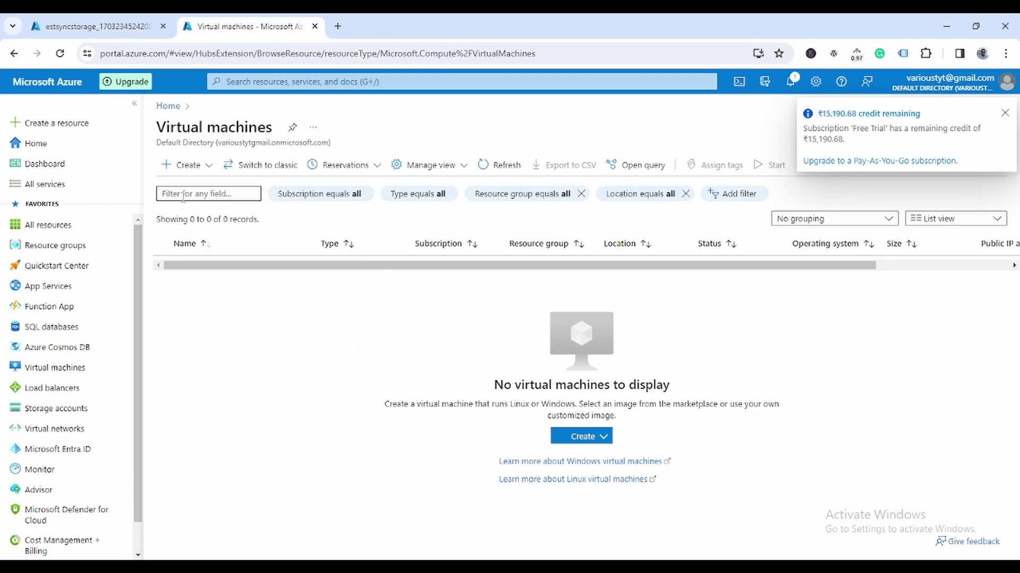
click(1005, 112)
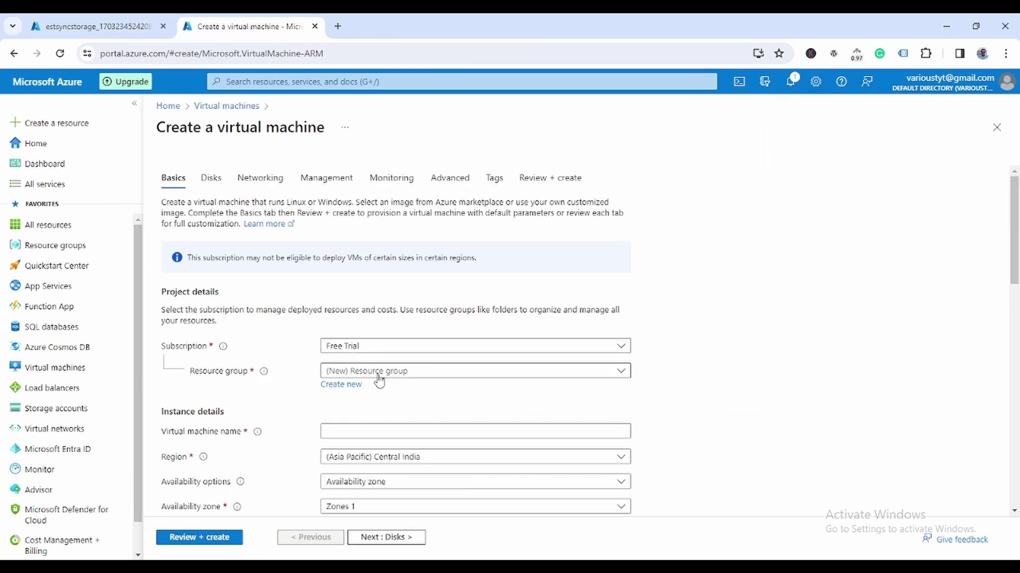
click(437, 373)
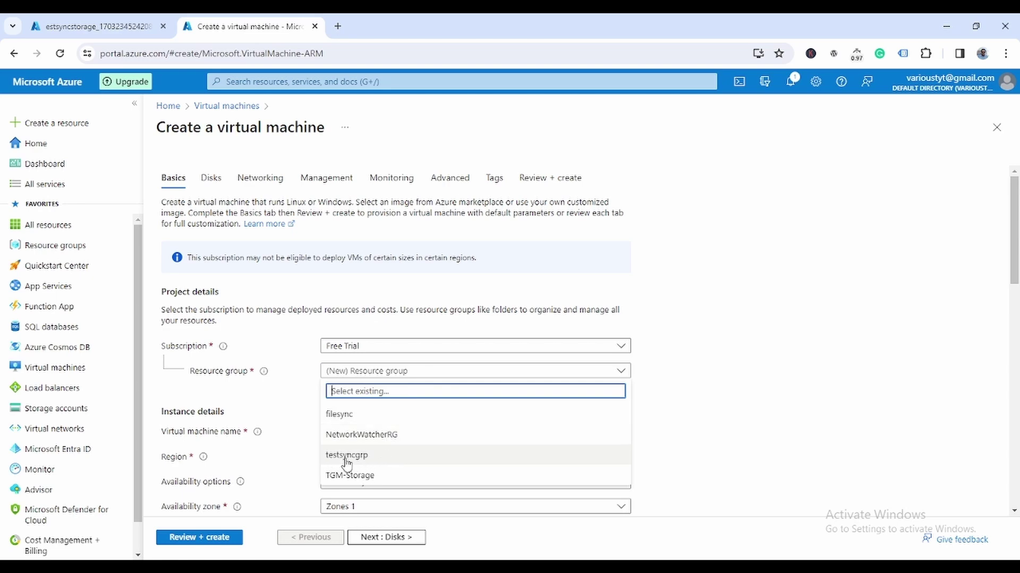
click(347, 460)
scroll(712, 365, down, 3)
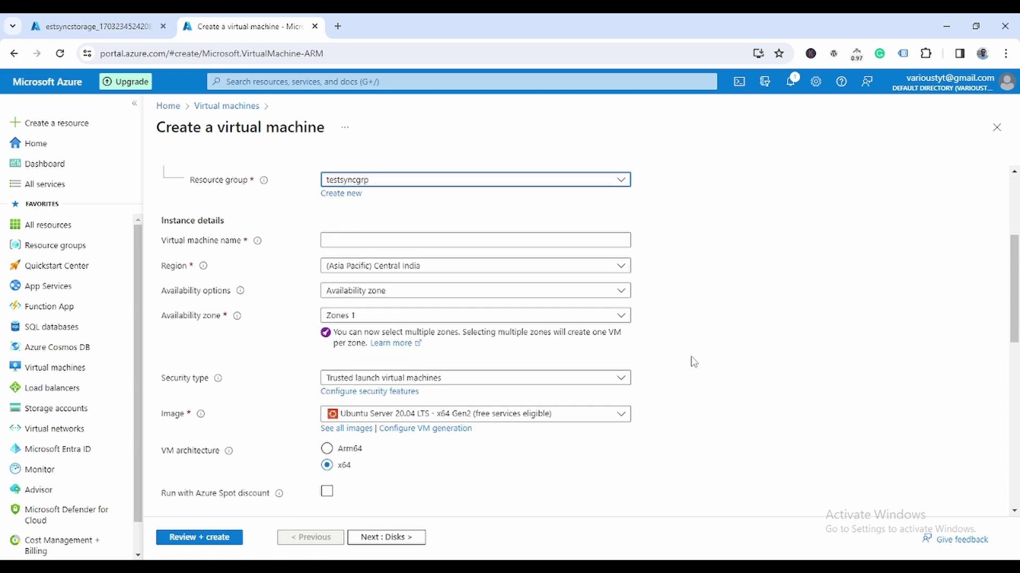
Name the VM VM1 and choose the Windows Server 2022 Datacenter: Azure Edition image.
click(380, 240)
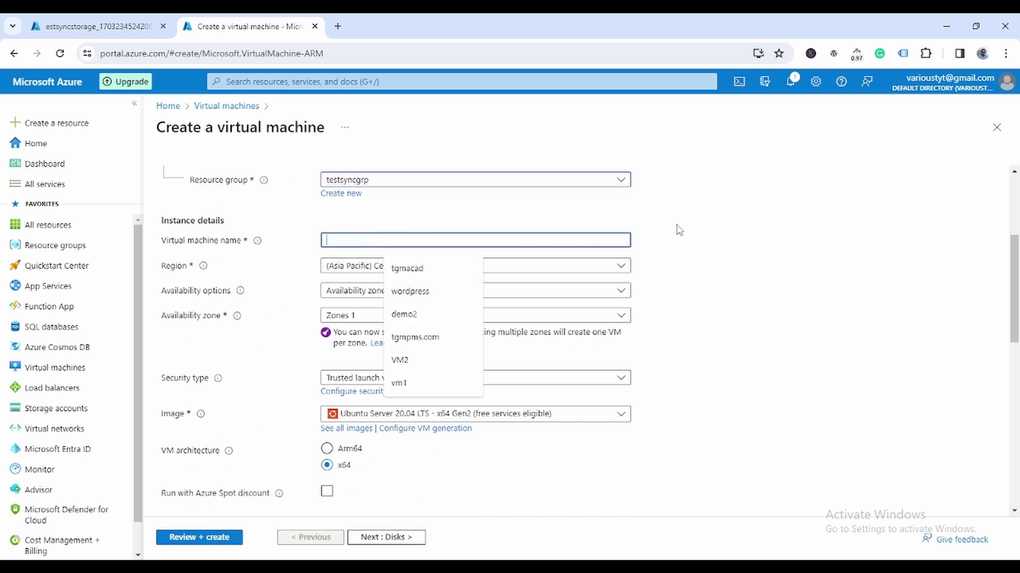
text(VM1)
click(707, 312)
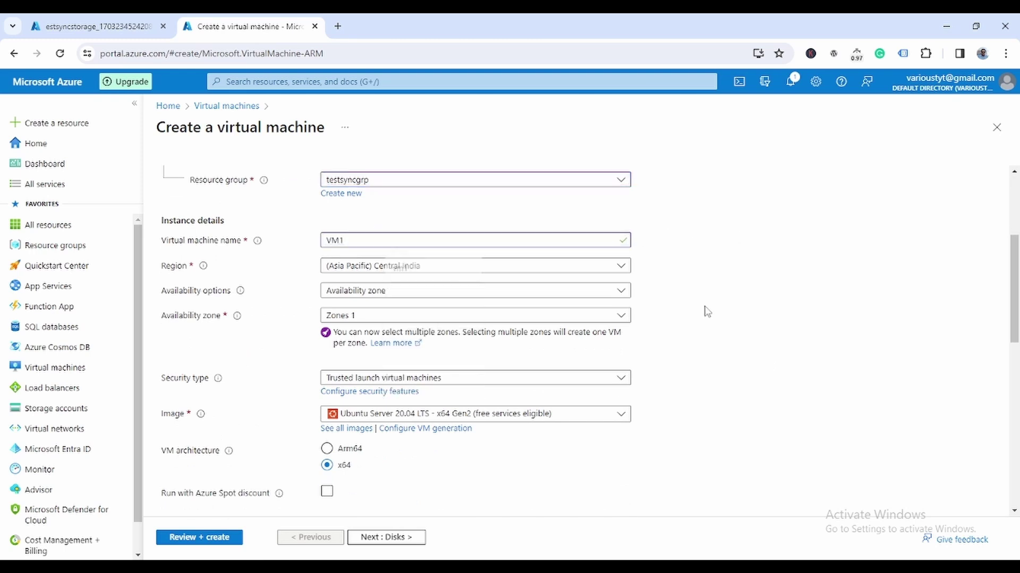
scroll(760, 325, down, 1)
scroll(760, 326, down, 3)
click(524, 289)
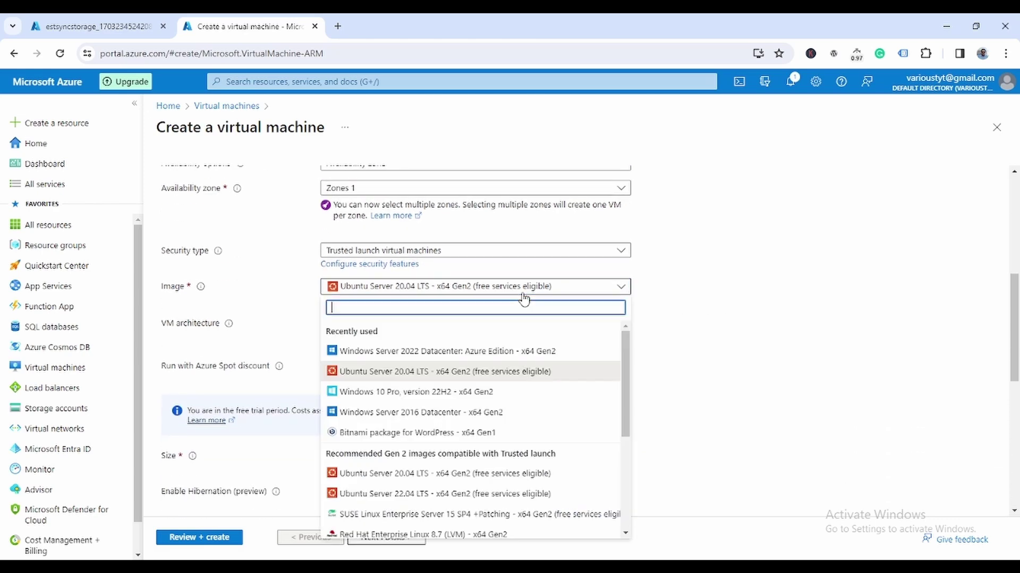
click(510, 352)
scroll(769, 304, down, 5)
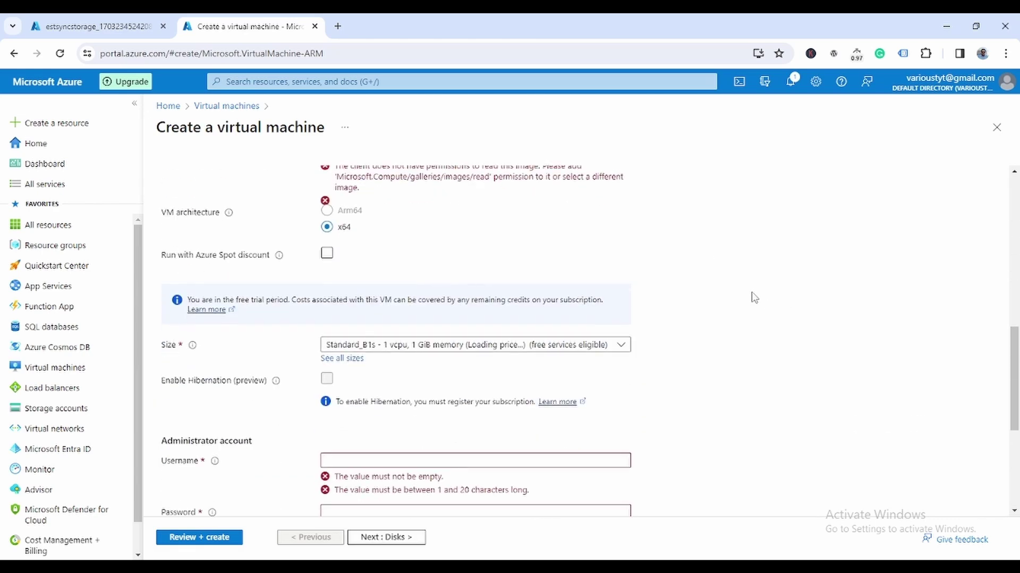
scroll(728, 330, up, 5)
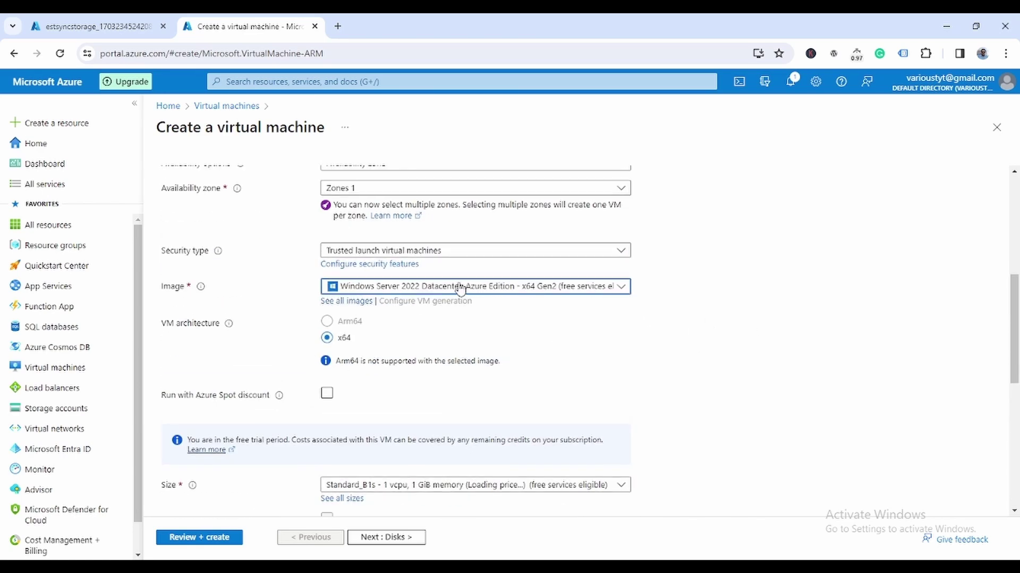
scroll(732, 324, down, 3)
Set the VM size to Standard_D4s_v3.
click(512, 359)
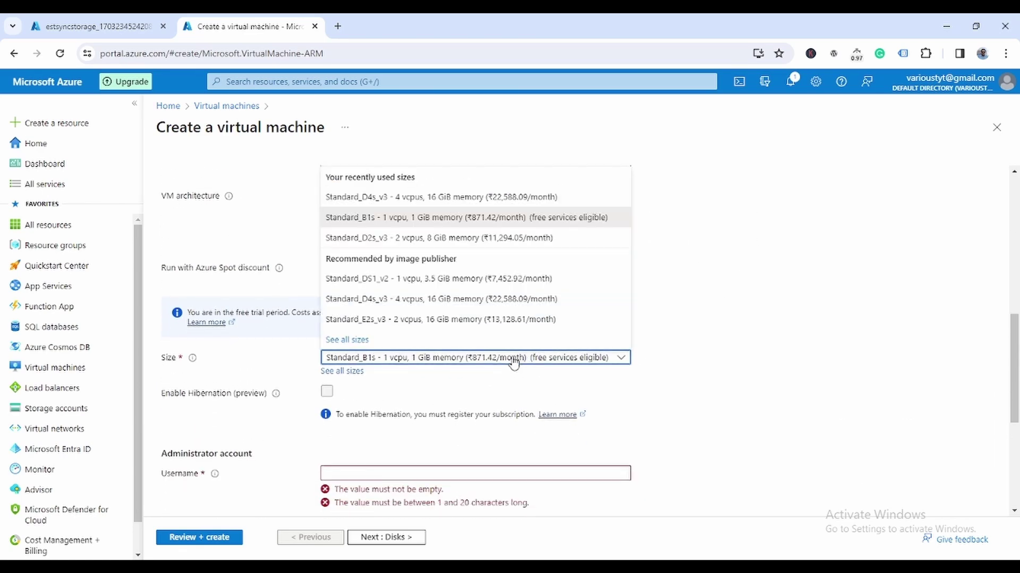
click(460, 201)
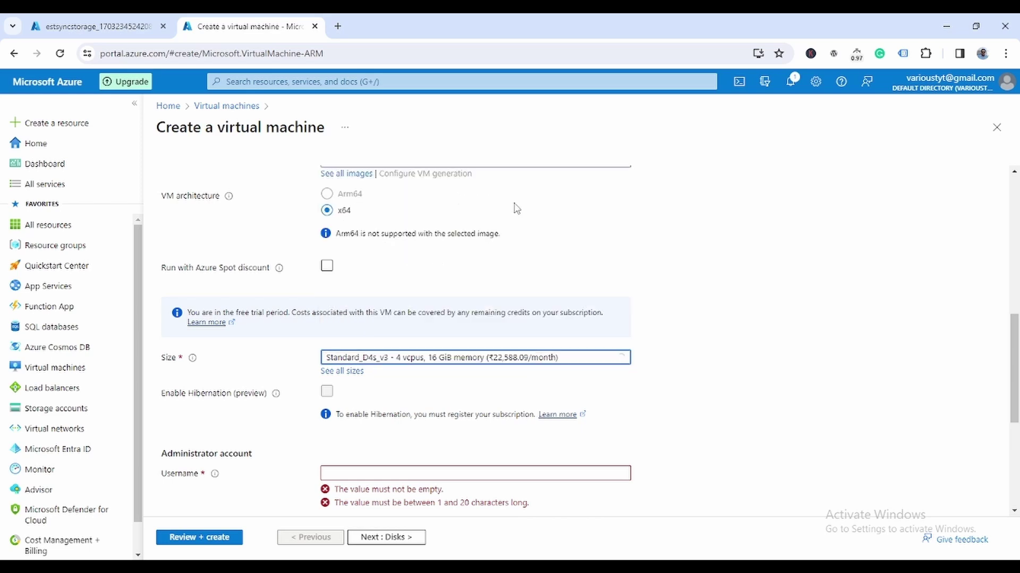
scroll(770, 415, down, 4)
Enter the administrator username and password, then move on to the Disks tab.
click(371, 282)
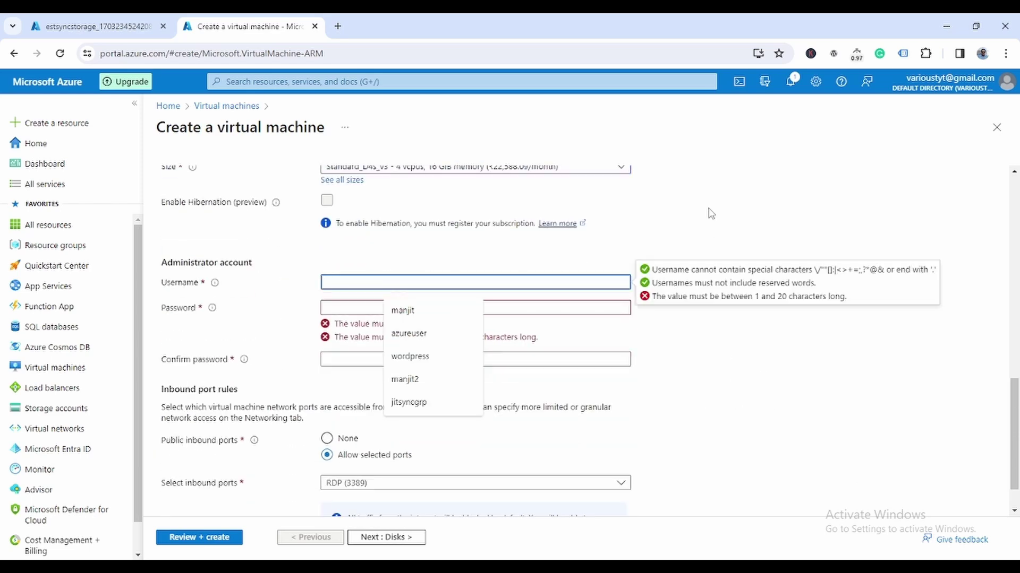
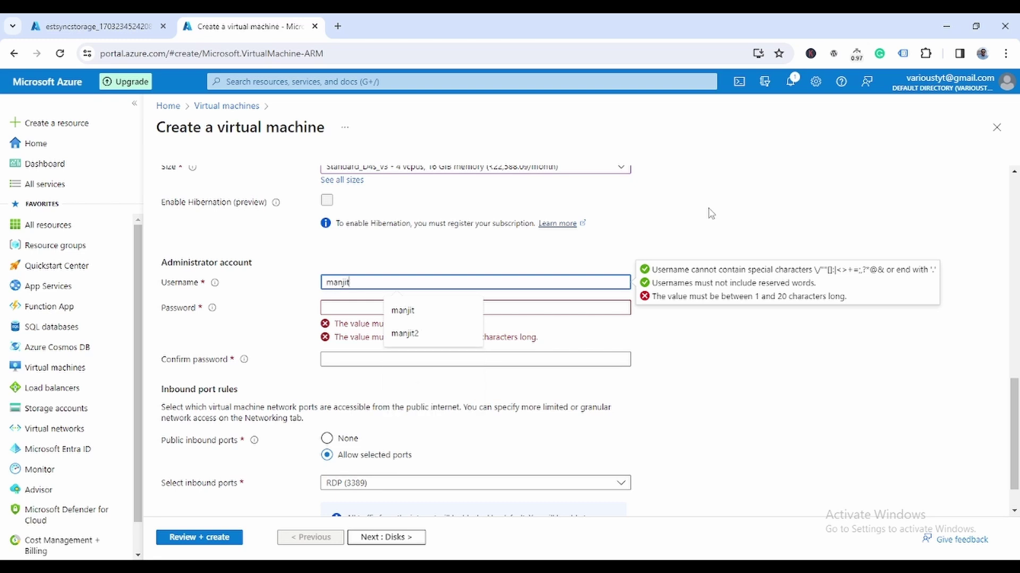
key(Tab)
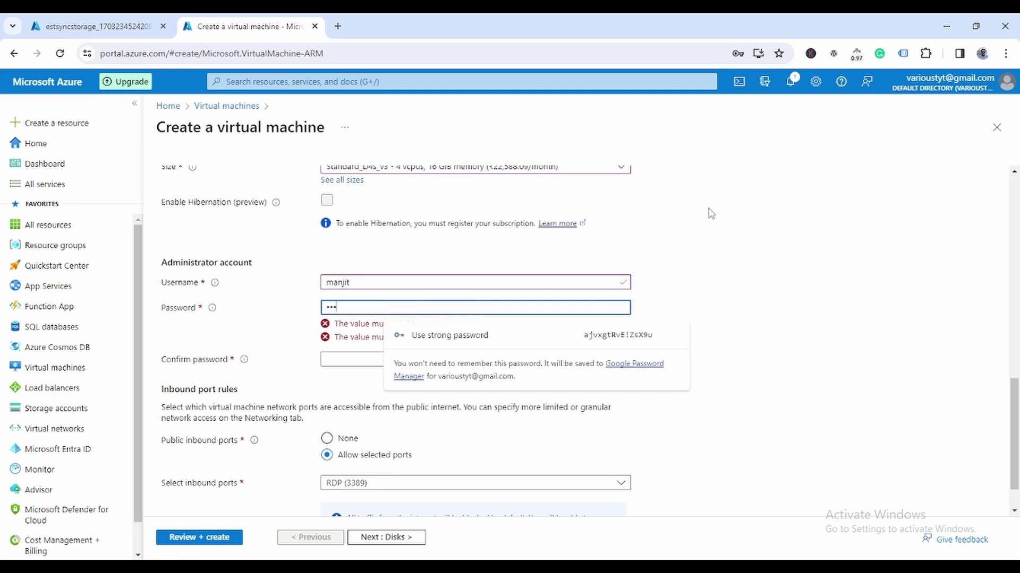
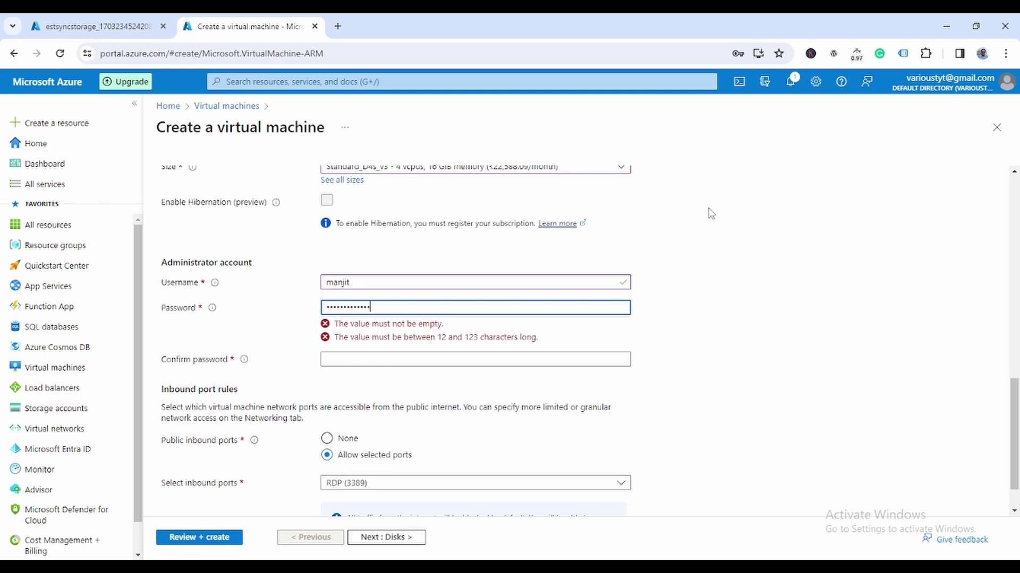
key(Tab)
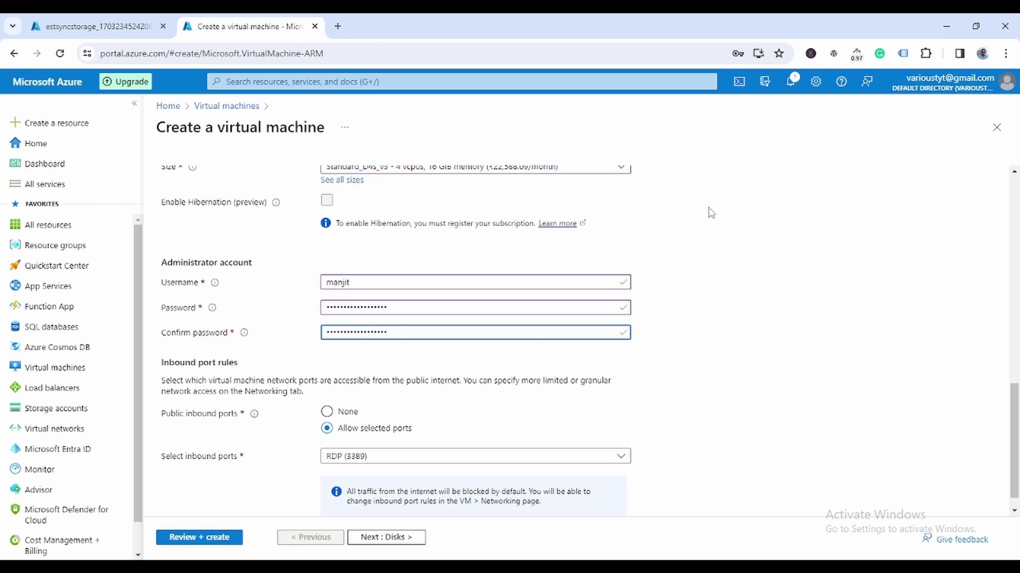
scroll(480, 423, down, 1)
click(420, 539)
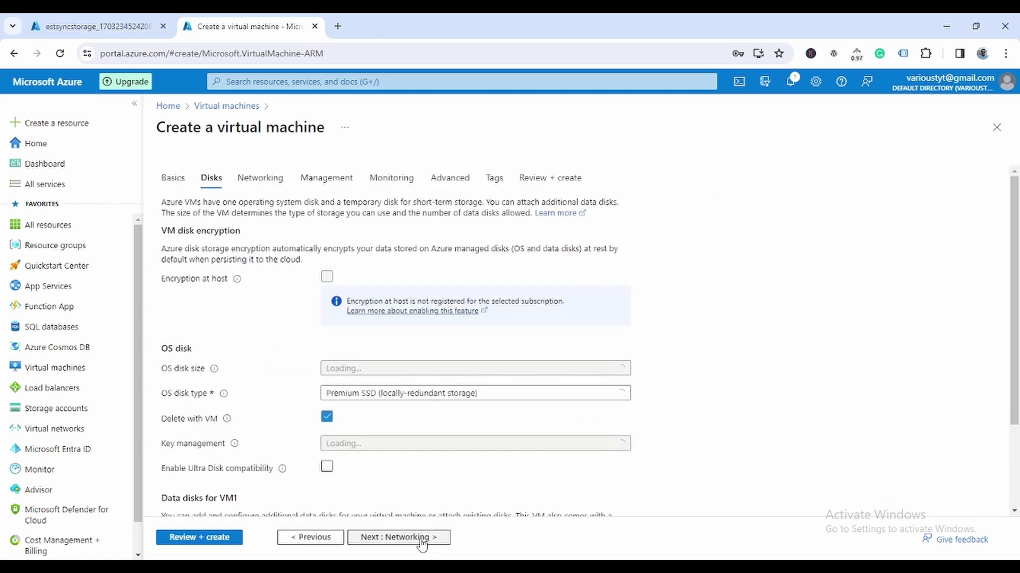
Accept defaults through Networking, Management, Monitoring, Advanced and Tags, then create VM1.
click(421, 539)
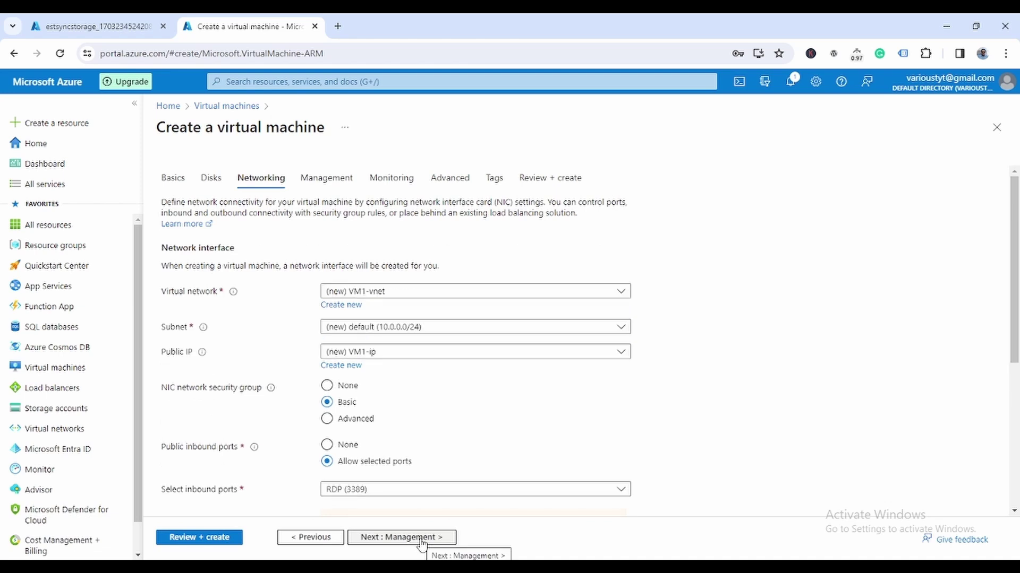
click(421, 538)
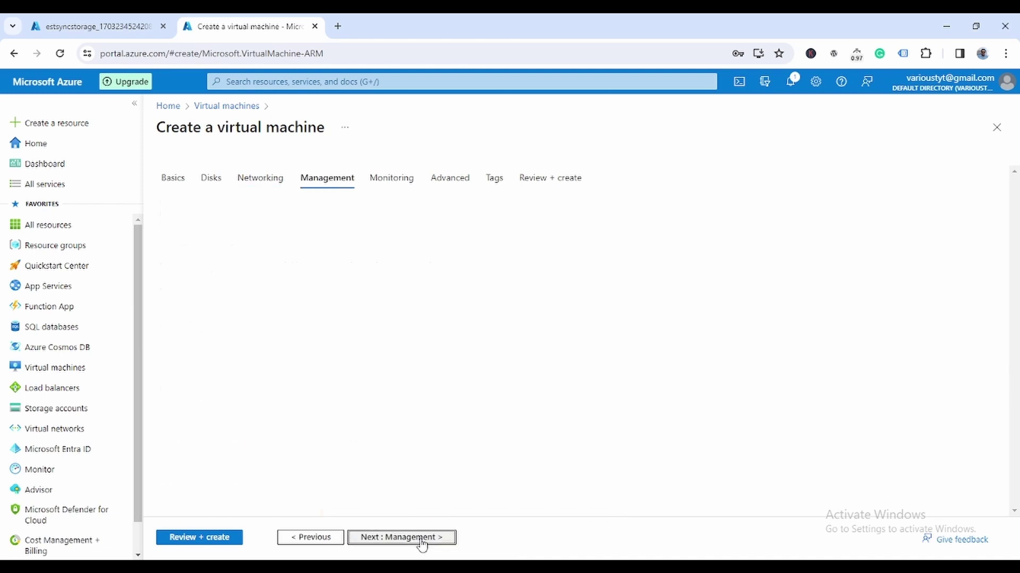
click(421, 538)
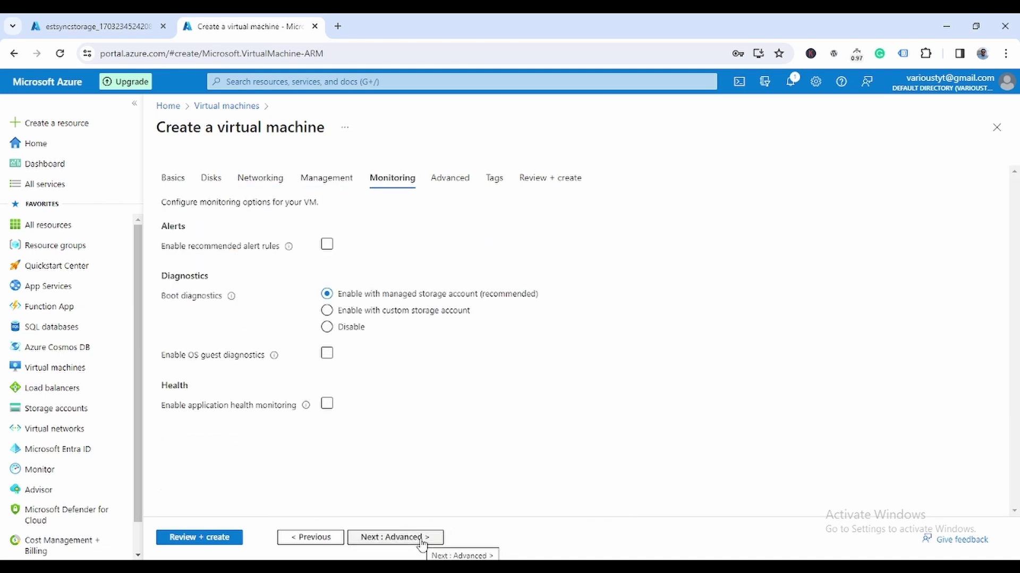
click(421, 539)
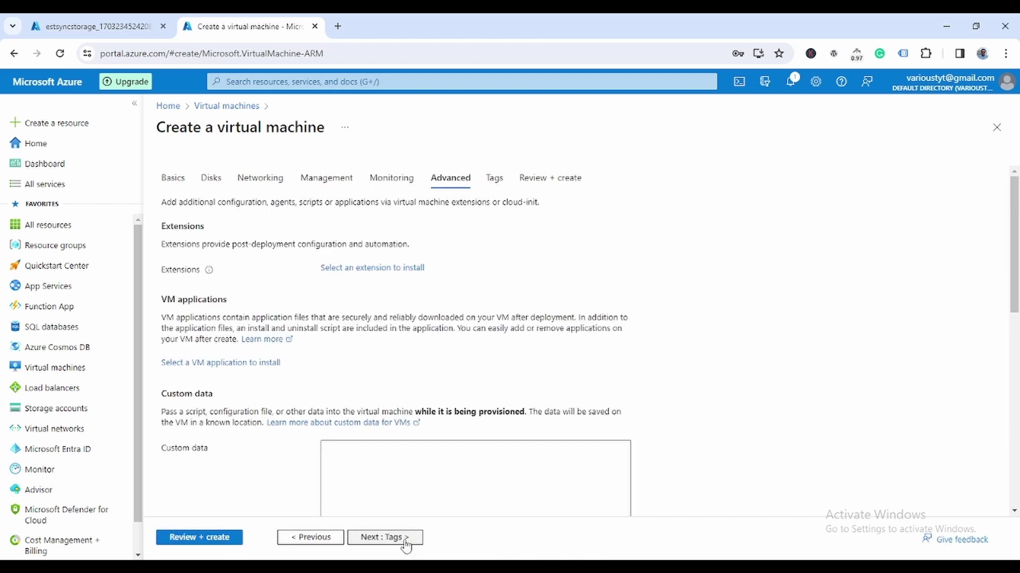
click(407, 542)
click(406, 539)
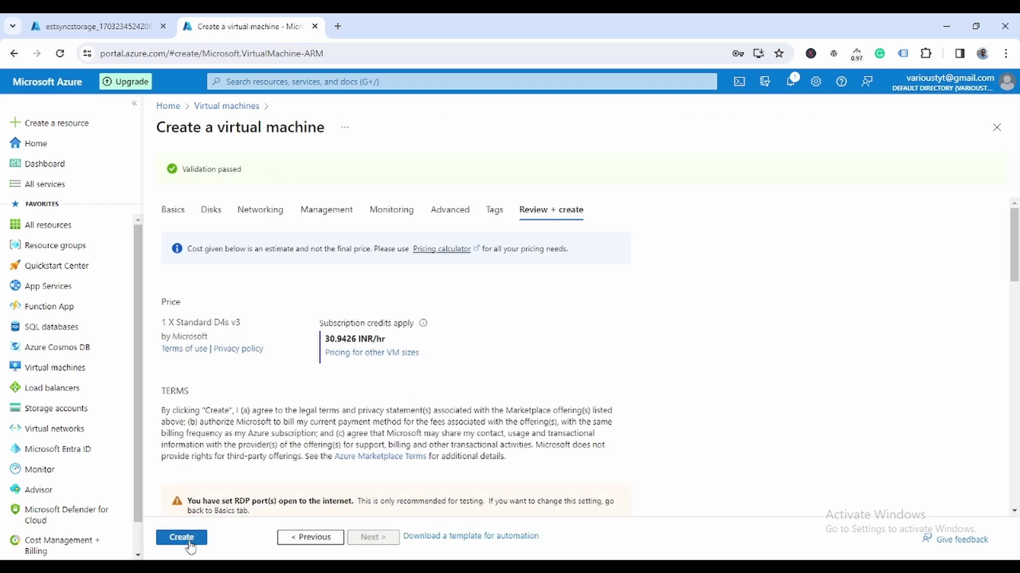
click(182, 538)
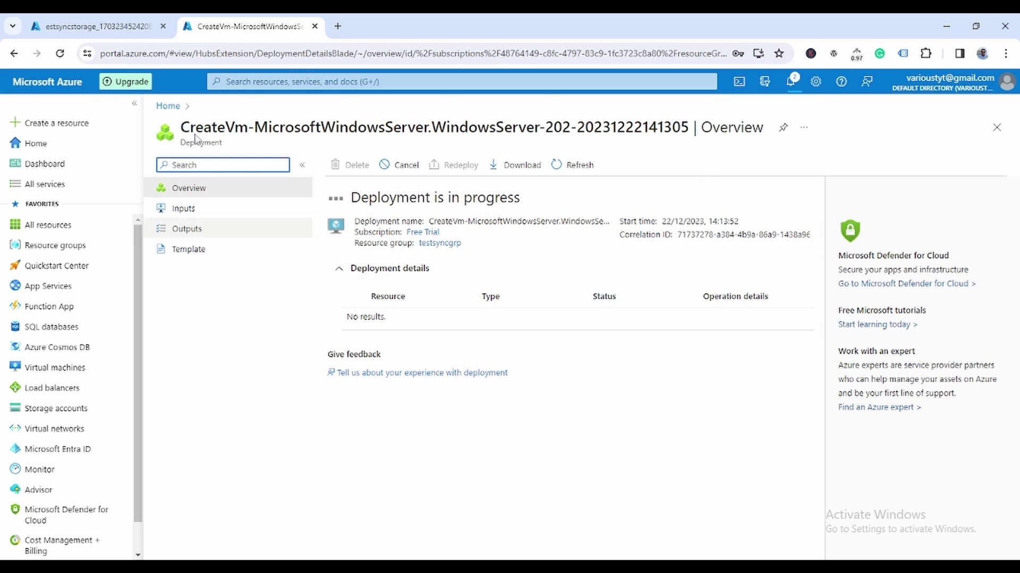
Open the deployed estsyncstorage account and its File shares page.
click(83, 17)
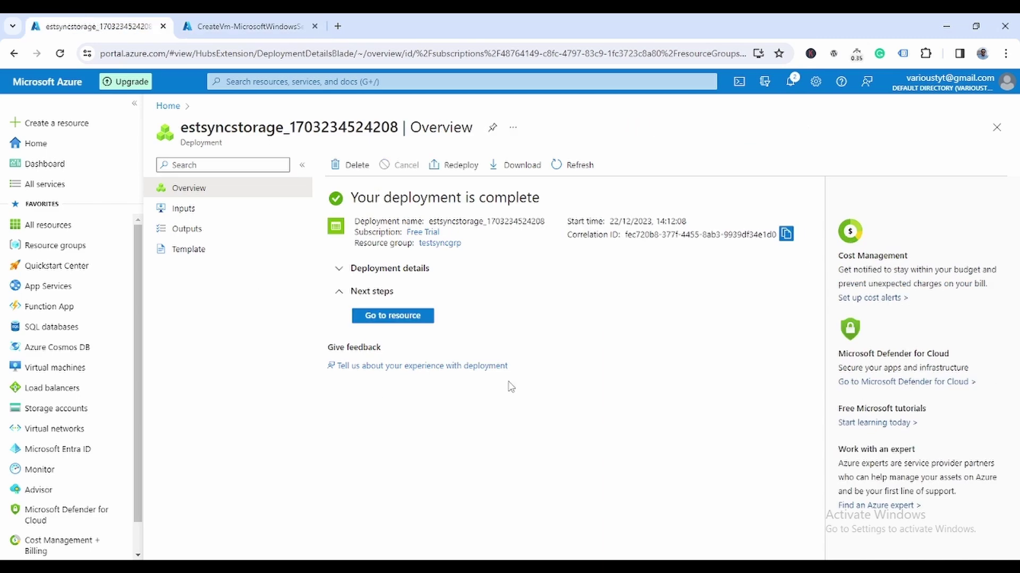
click(430, 317)
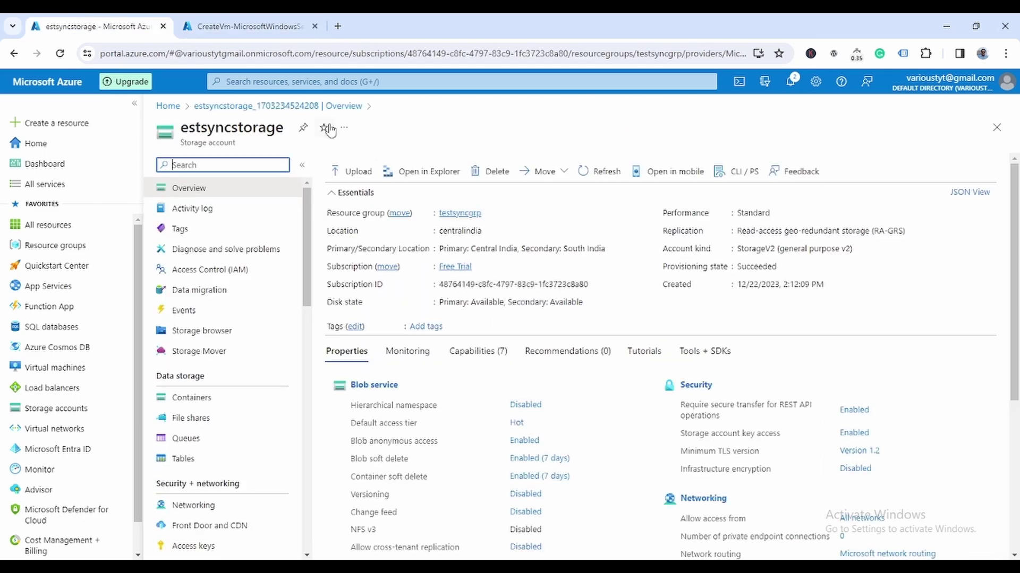
click(204, 424)
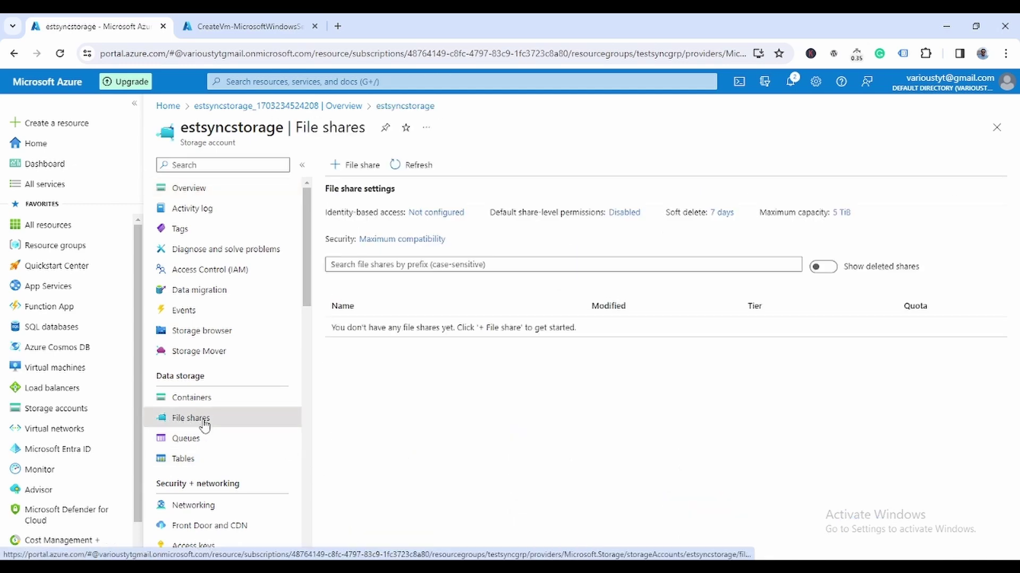
Create a file share named syncfileshare with default backup settings.
click(363, 165)
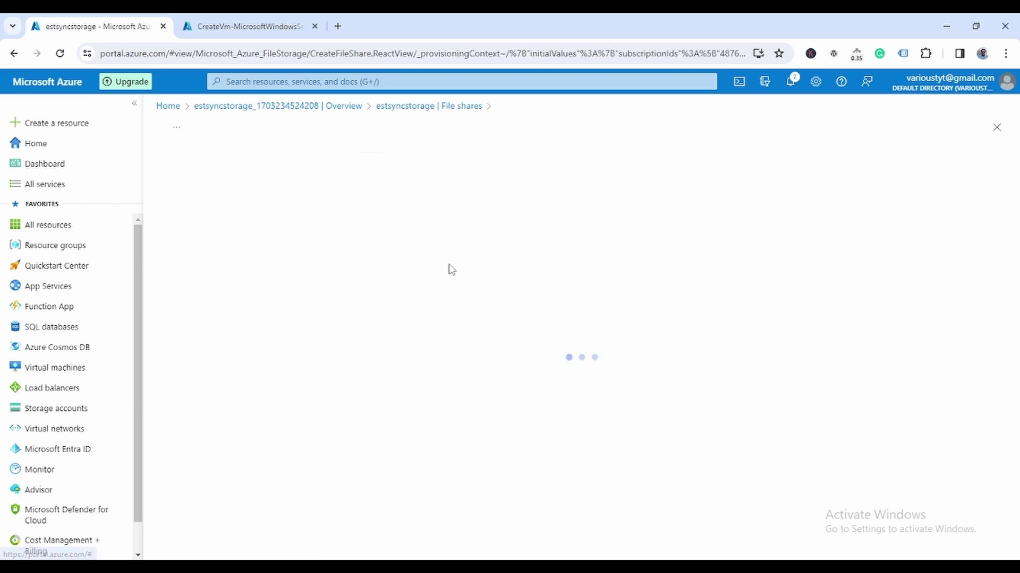
click(347, 193)
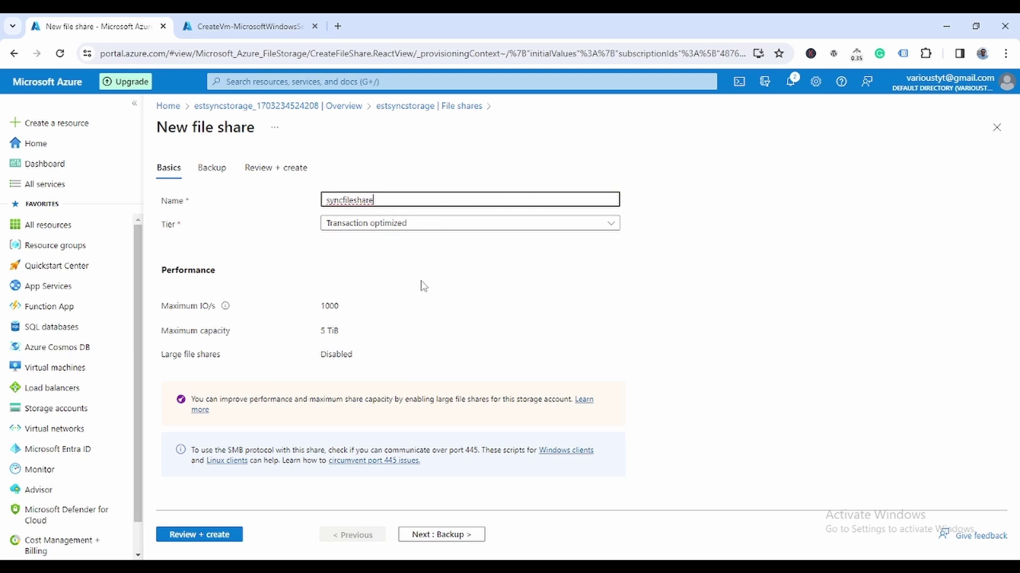
click(458, 536)
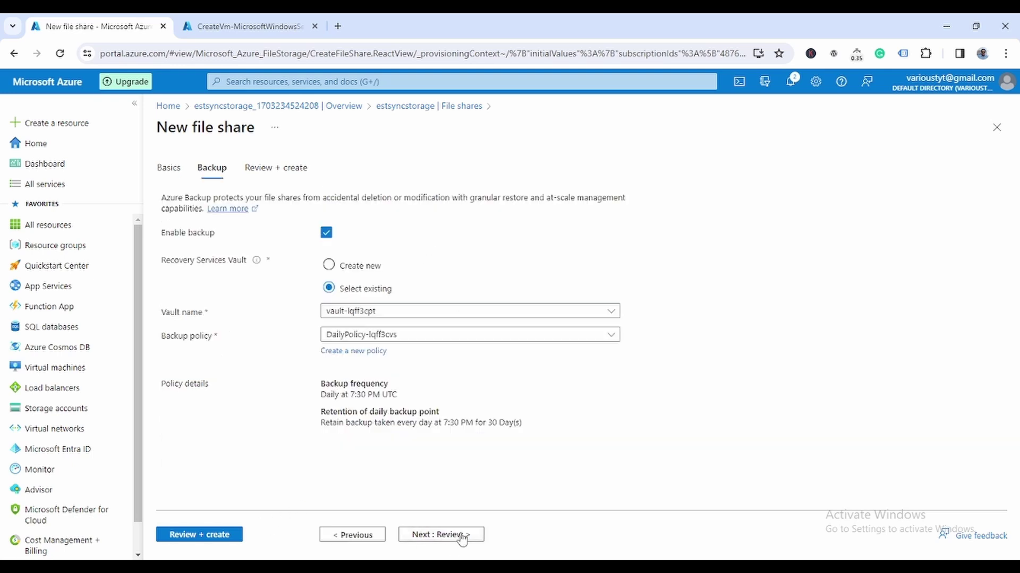
click(462, 537)
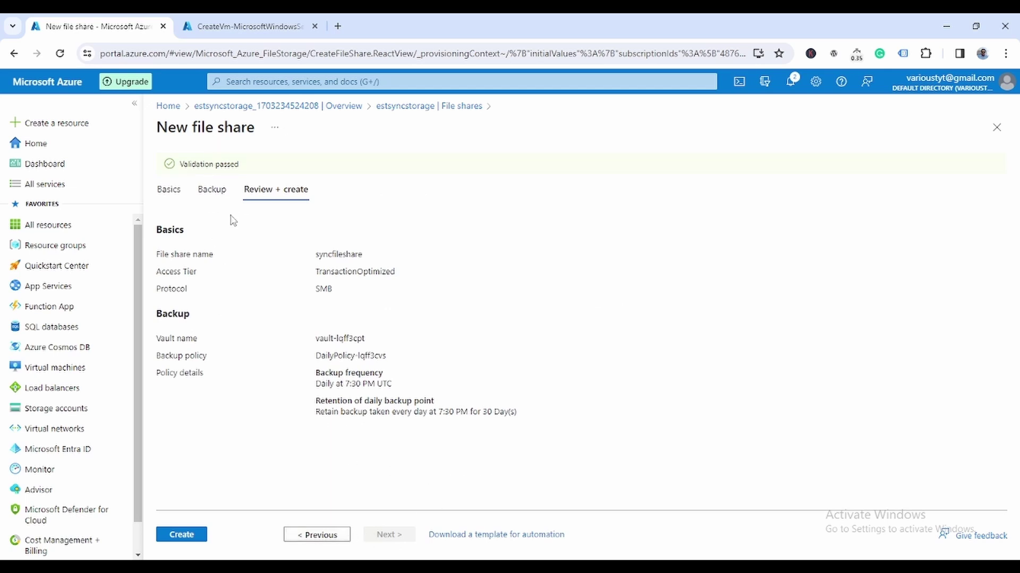
click(200, 535)
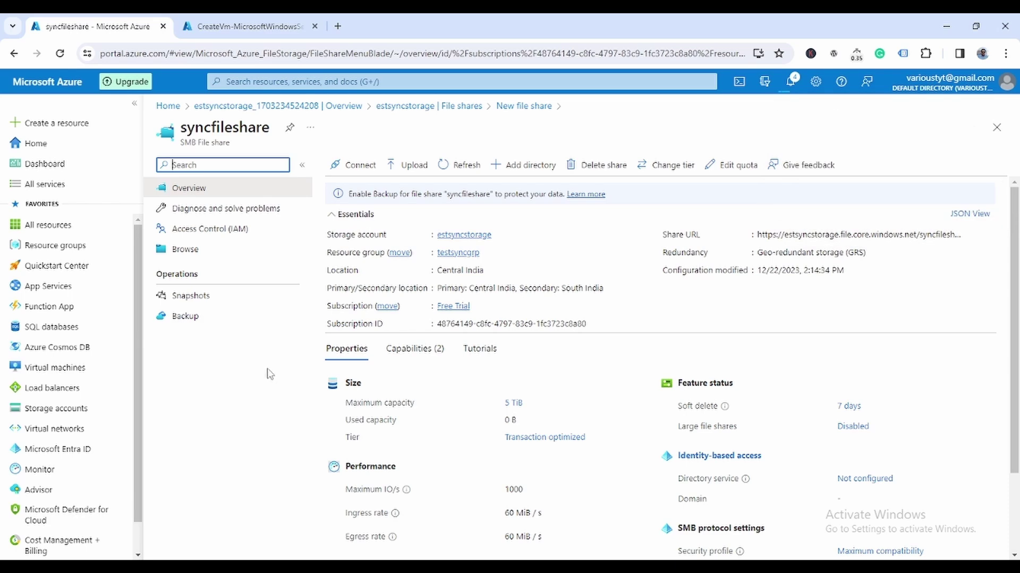
Search the portal for 'azure file sync' and open Azure File Sync from Marketplace.
click(273, 80)
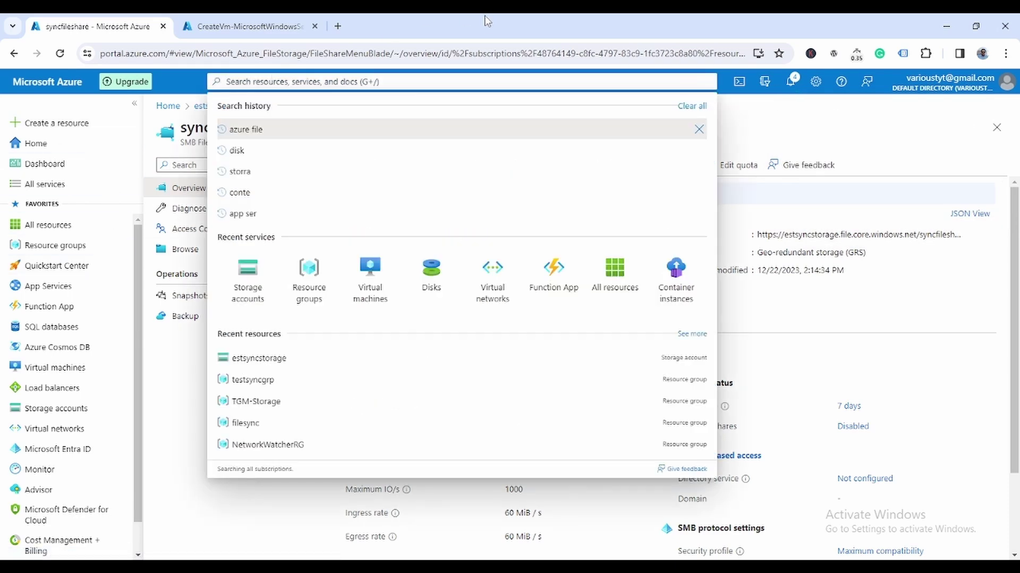
text(azure f)
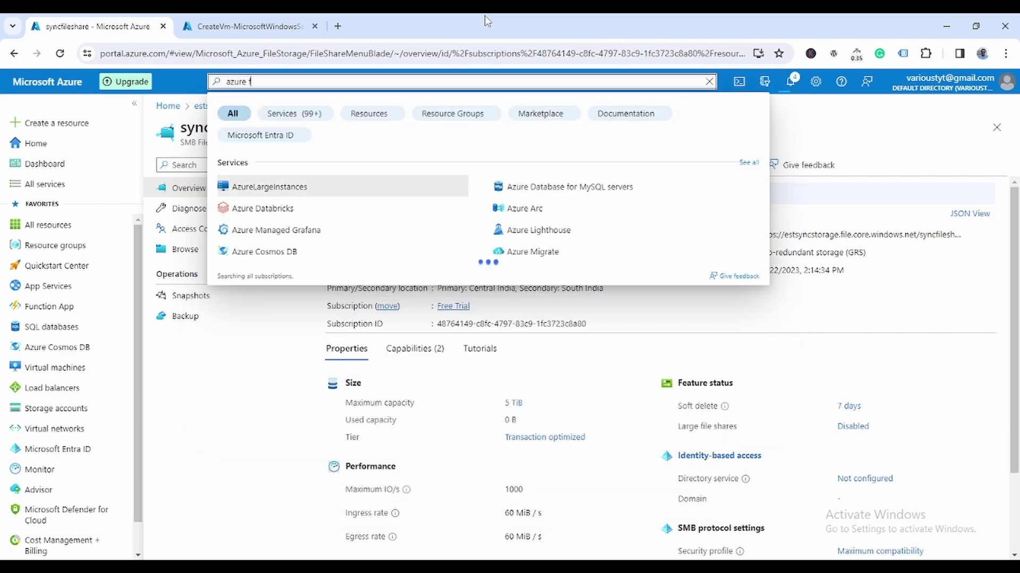
text(ile)
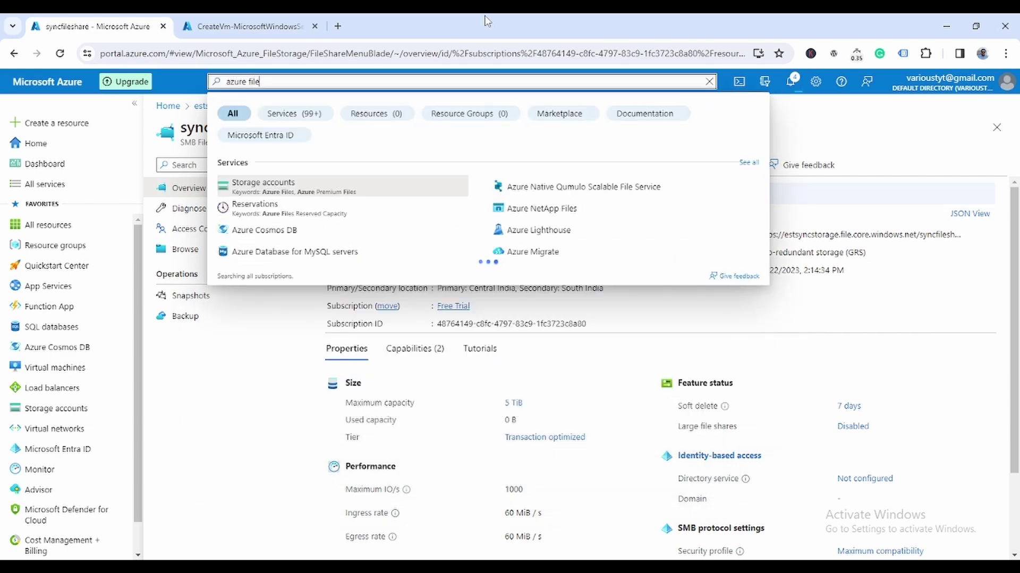
text( sync)
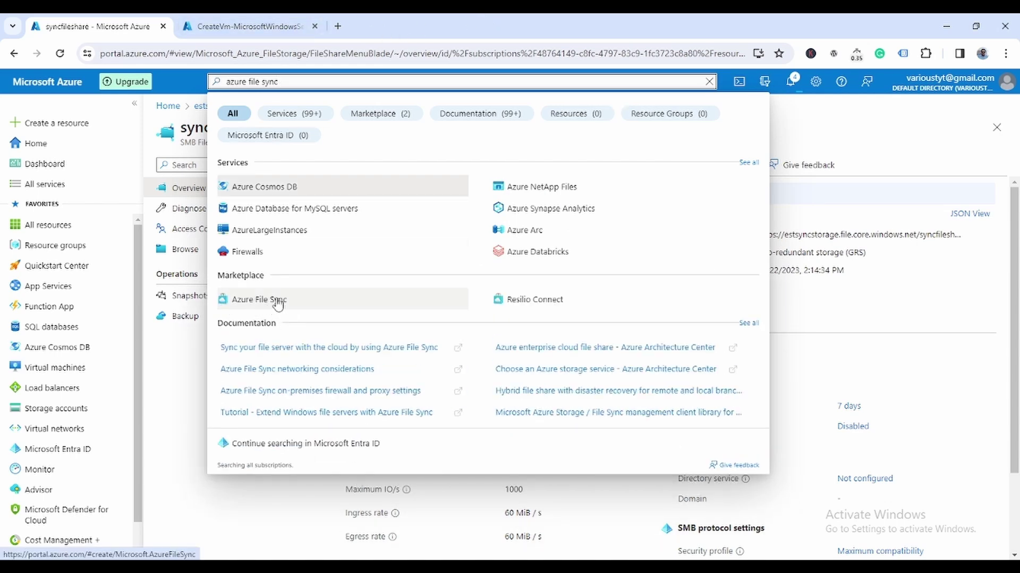
click(276, 303)
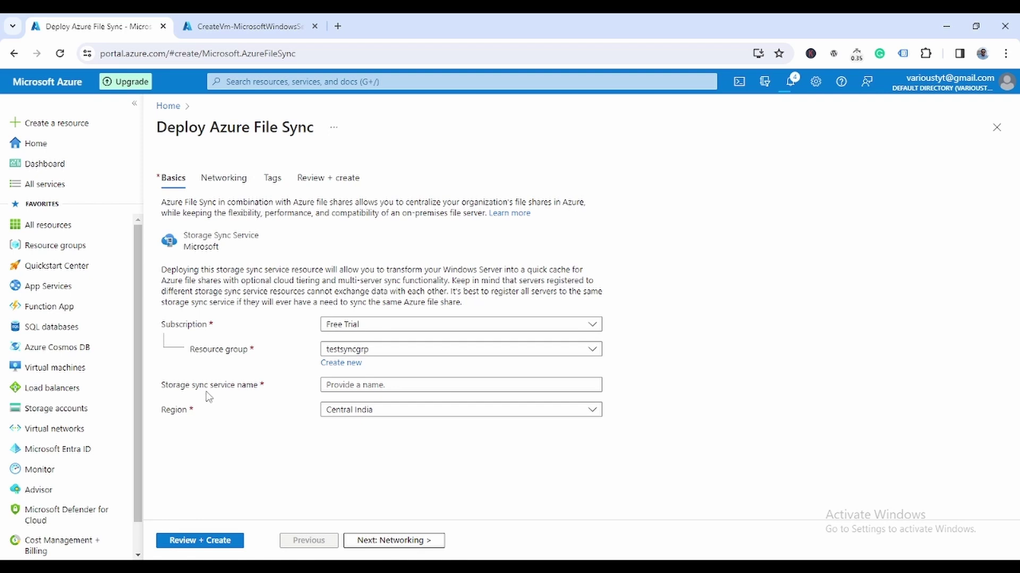
Name the Storage Sync Service teststoragesyncsrv, skip ahead to review, and deploy it.
click(591, 387)
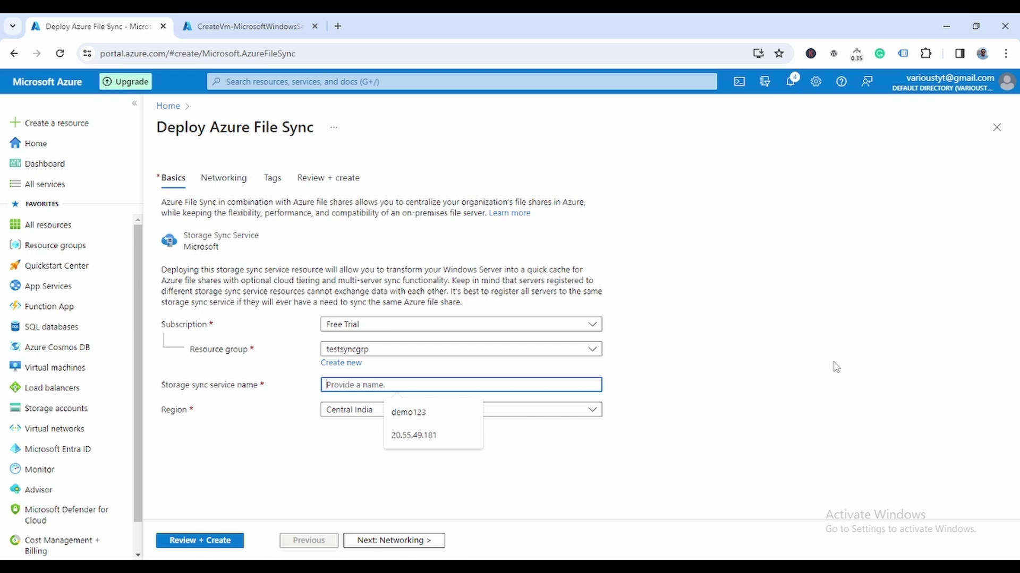
text(test)
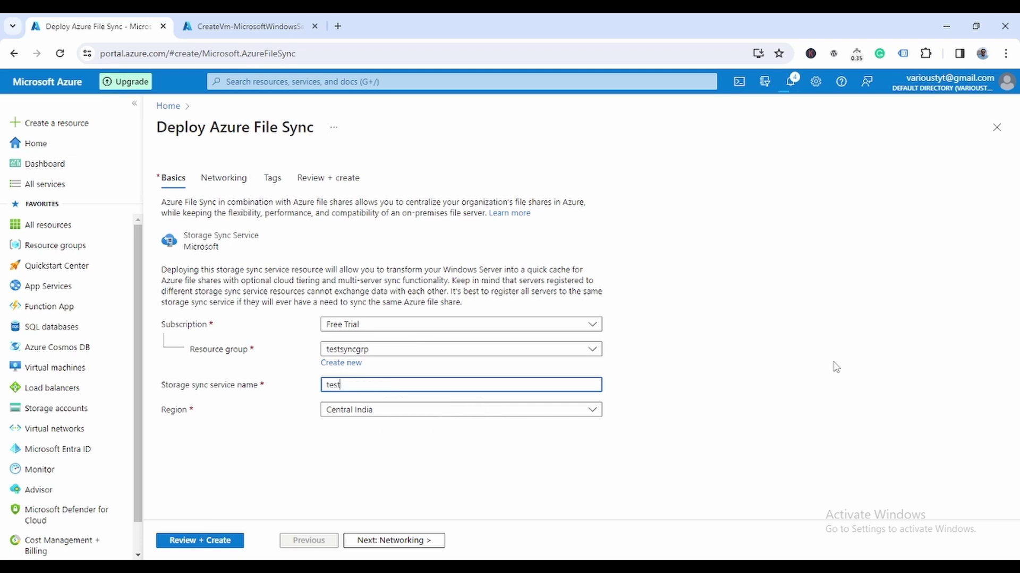
text(storage)
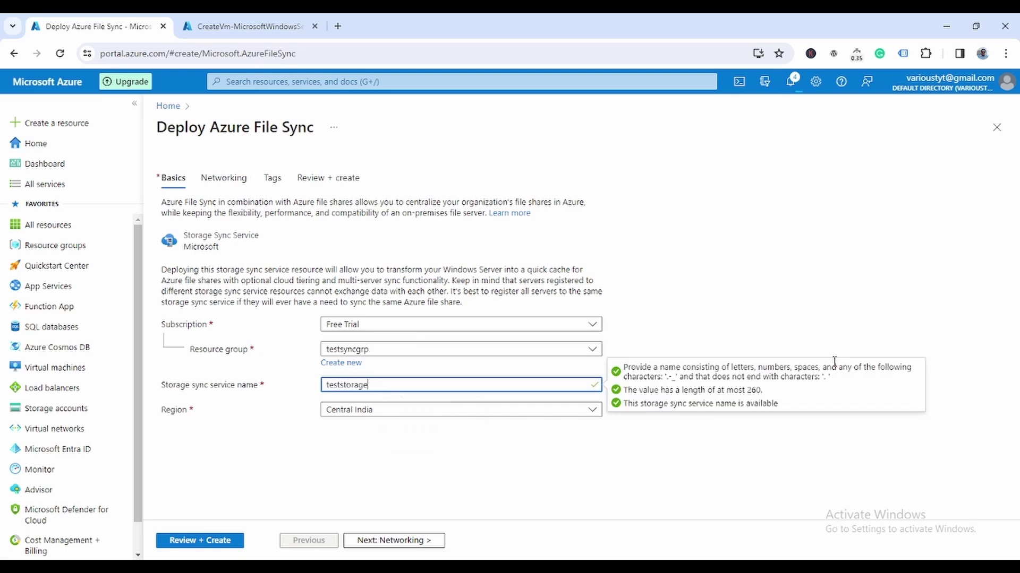
text(syncsrv)
click(397, 541)
click(398, 541)
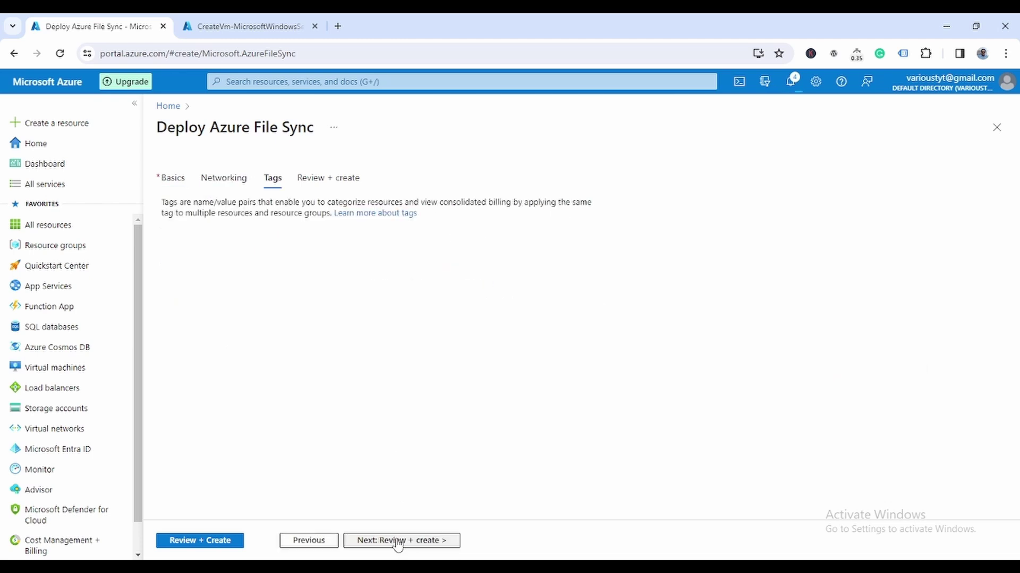
click(398, 541)
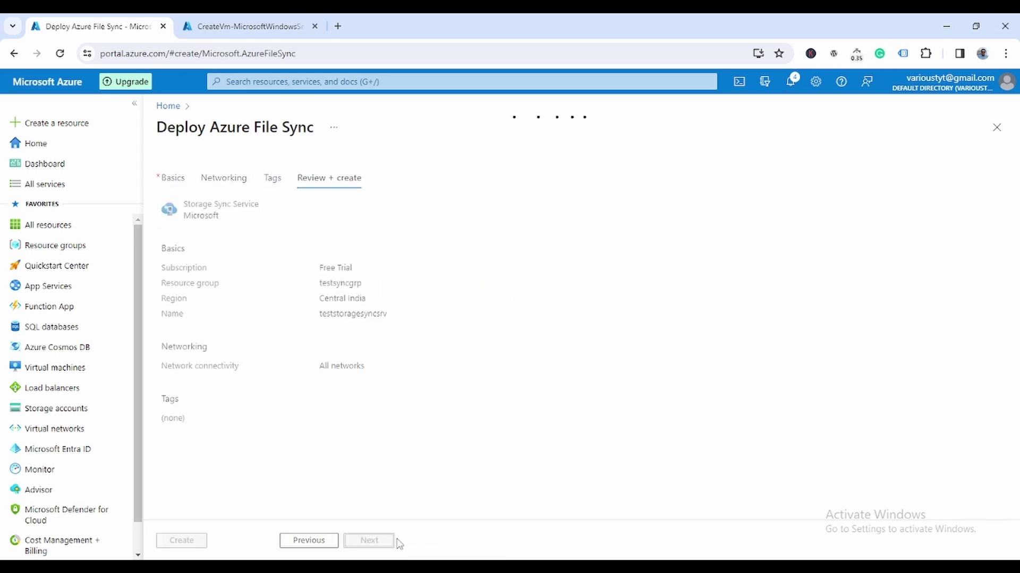
click(181, 540)
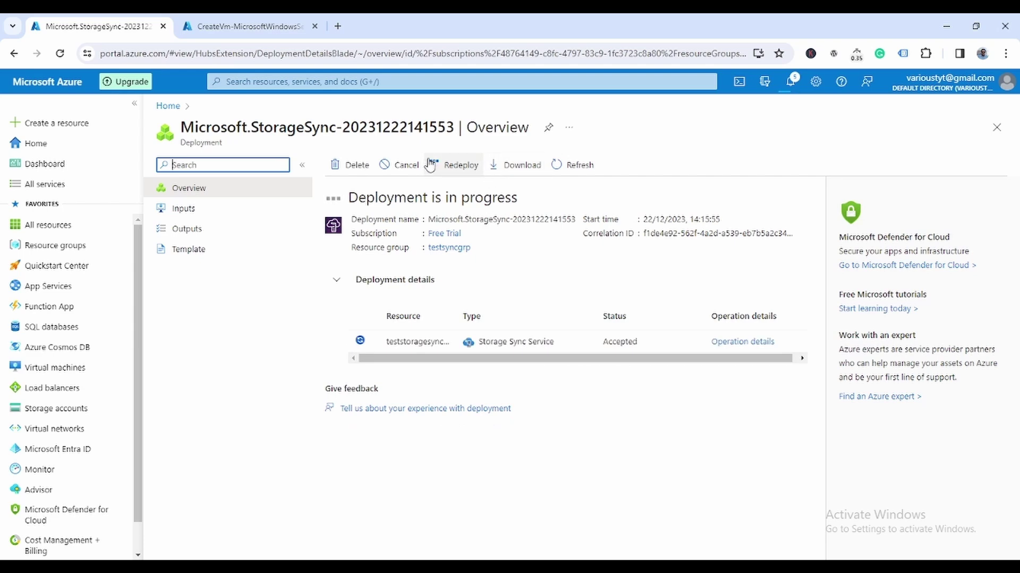
Open VM1 from the completed deployment and bring up its Connect page.
click(232, 21)
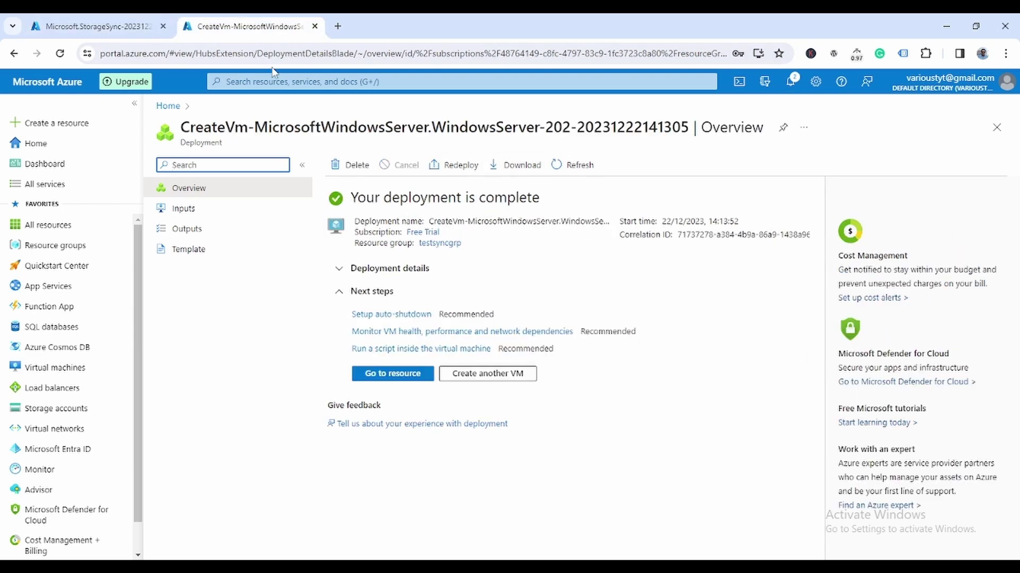
click(389, 374)
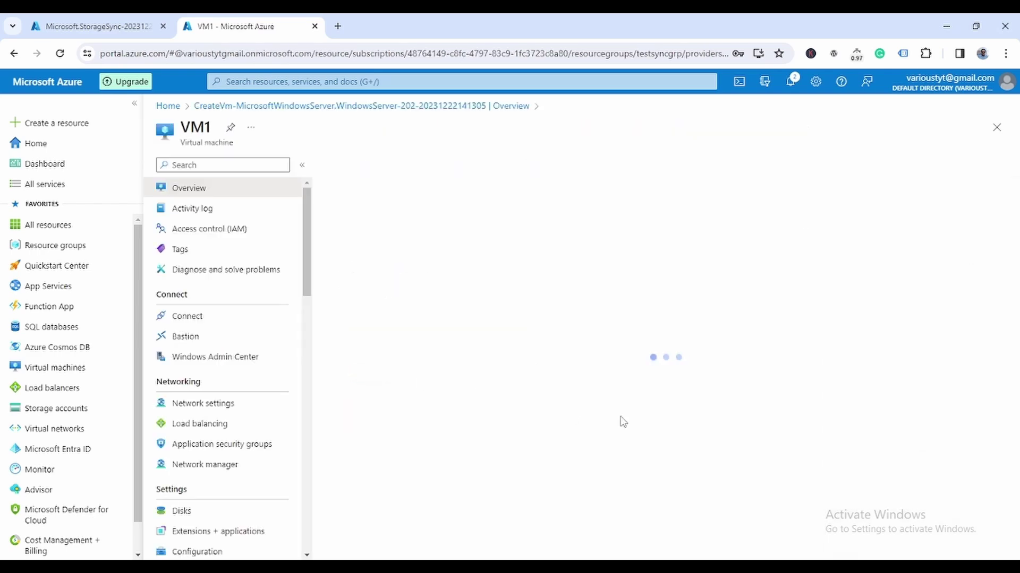
click(361, 166)
click(353, 189)
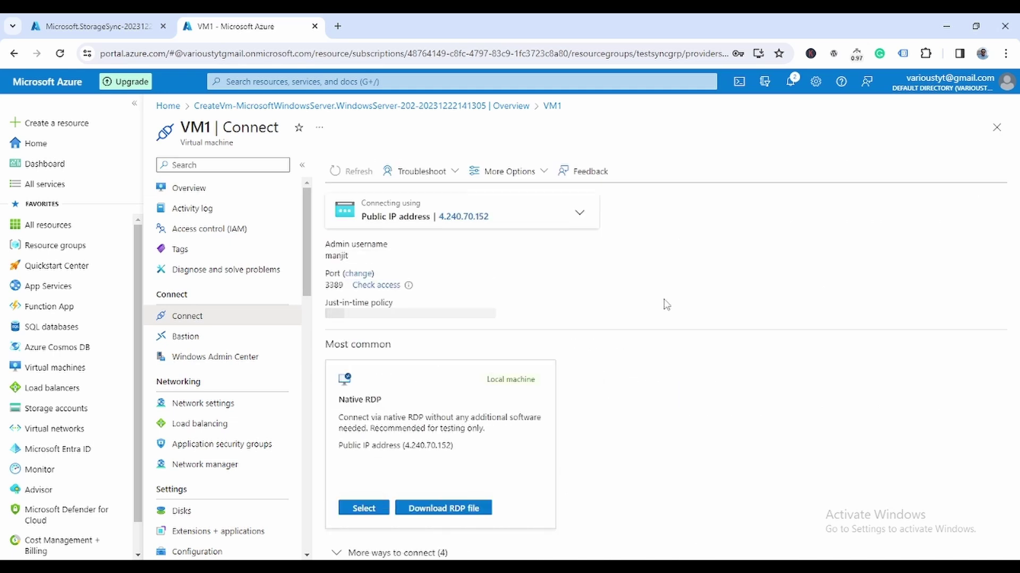
Connect to VM1 through the downloaded RDP file with the admin password, accepting warnings, then minimize the session.
click(467, 511)
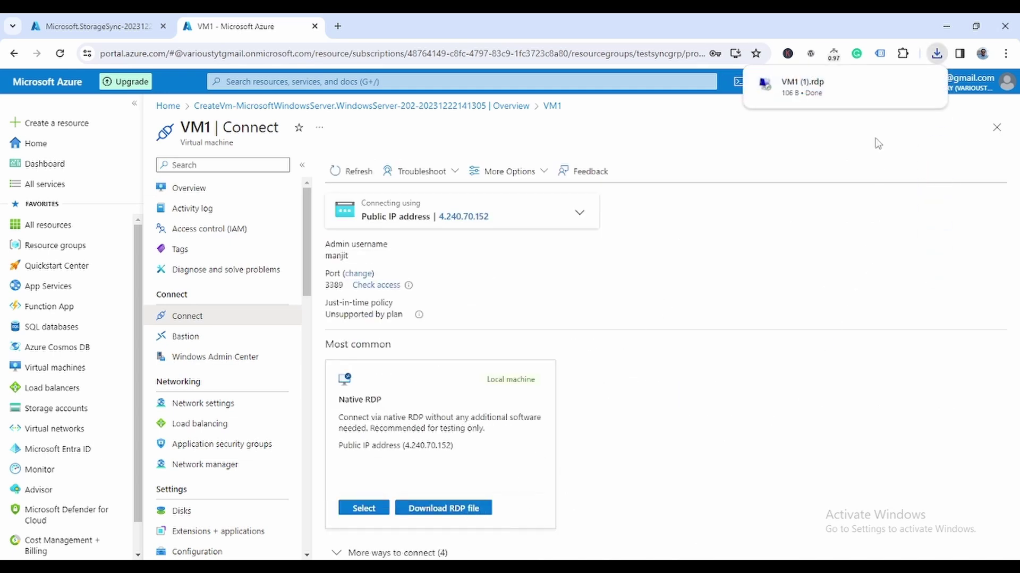
click(828, 83)
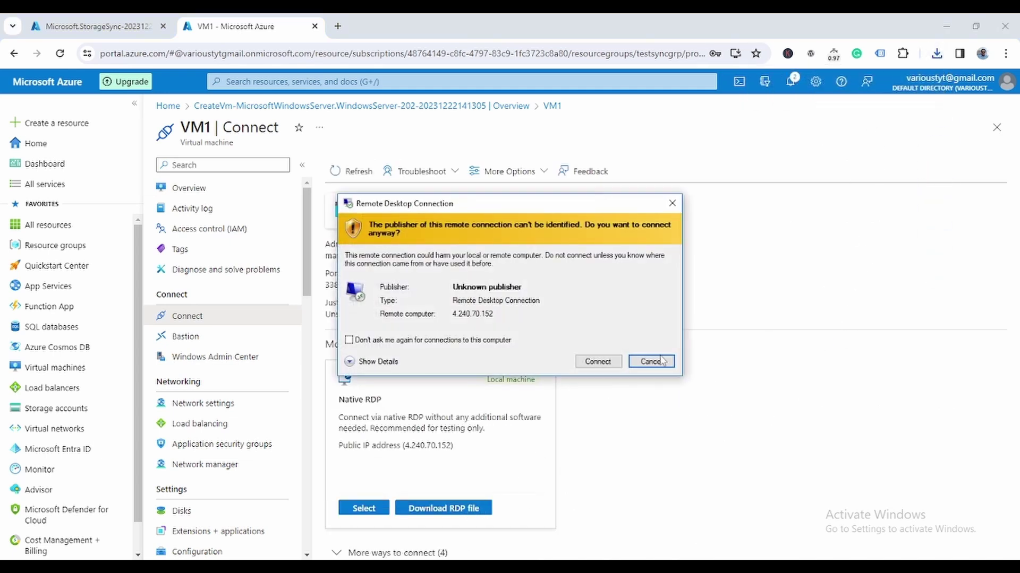
click(593, 358)
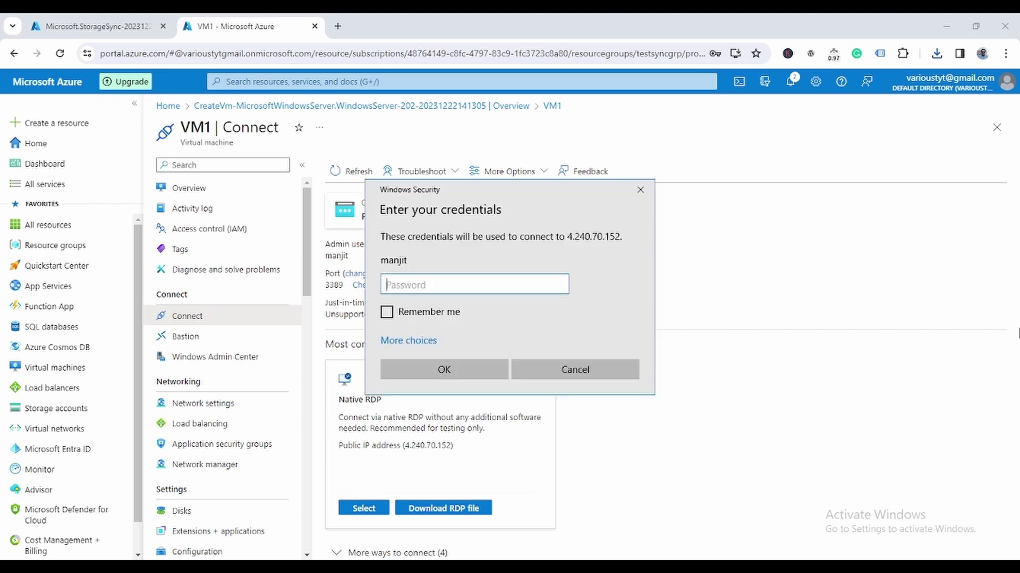
text(*******)
click(444, 369)
click(528, 397)
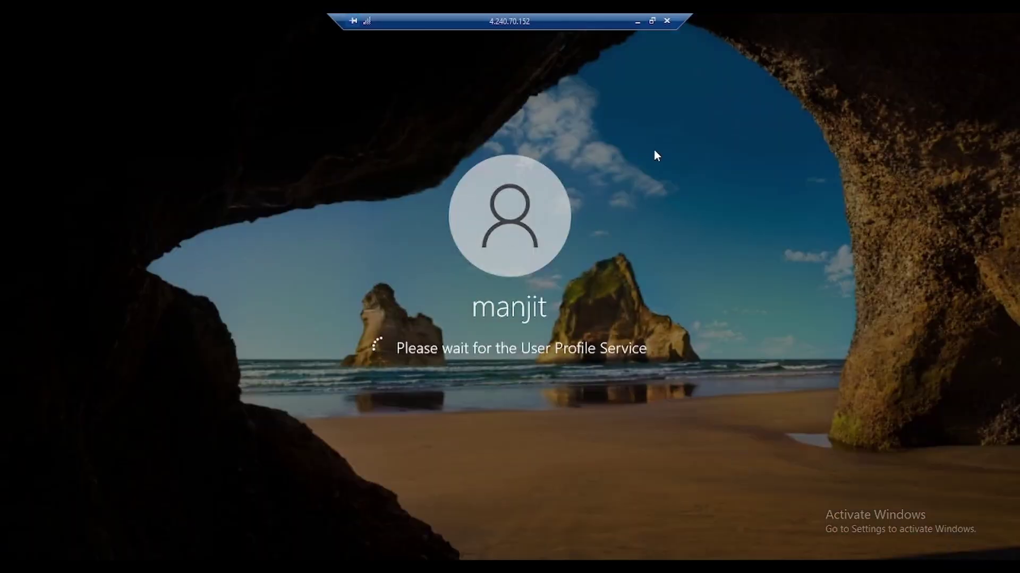
click(636, 21)
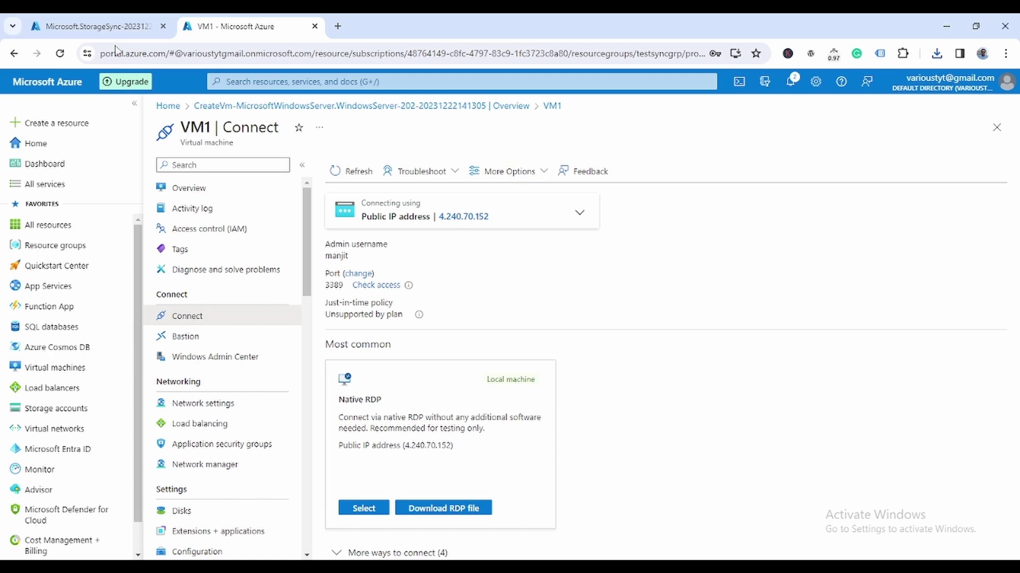
Open the teststoragesyncsrv Storage Sync Service and check its Registered servers and Sync groups.
click(85, 24)
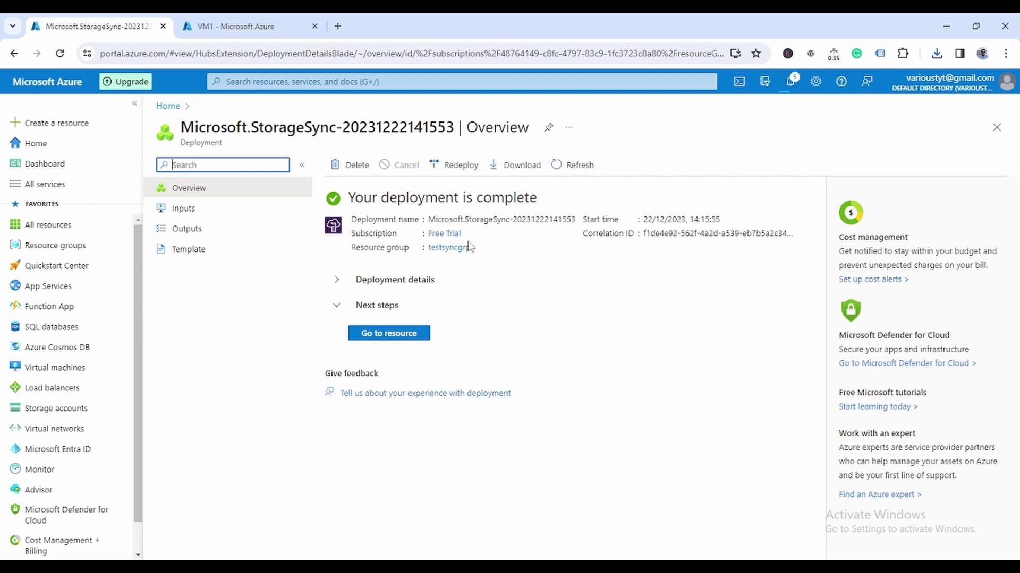
click(402, 338)
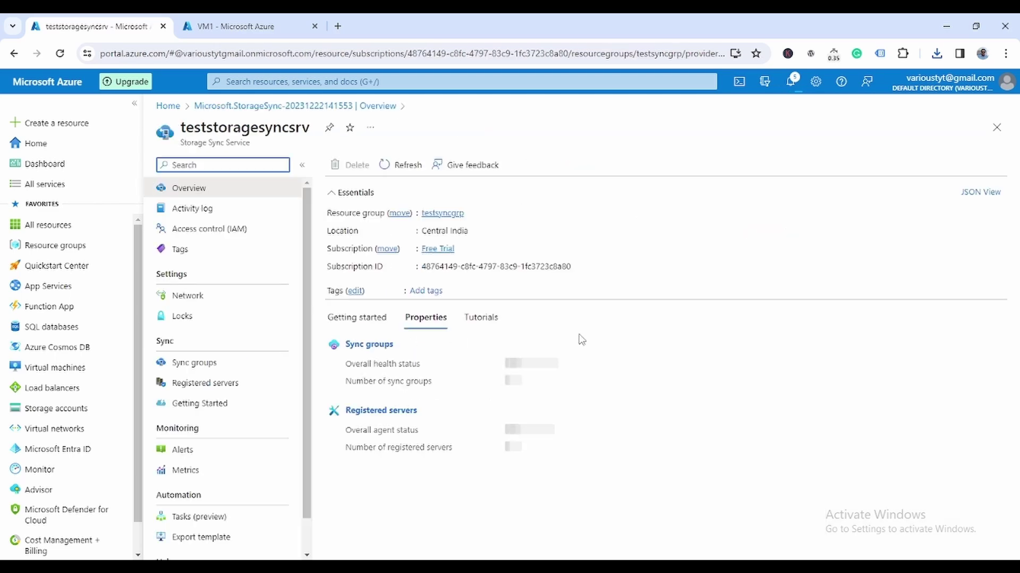
click(207, 387)
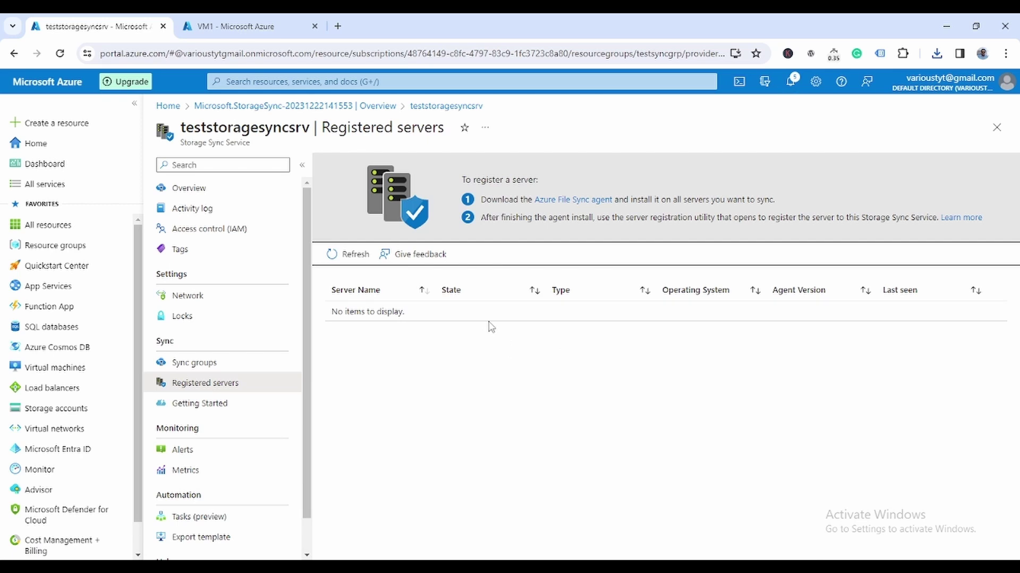
click(200, 364)
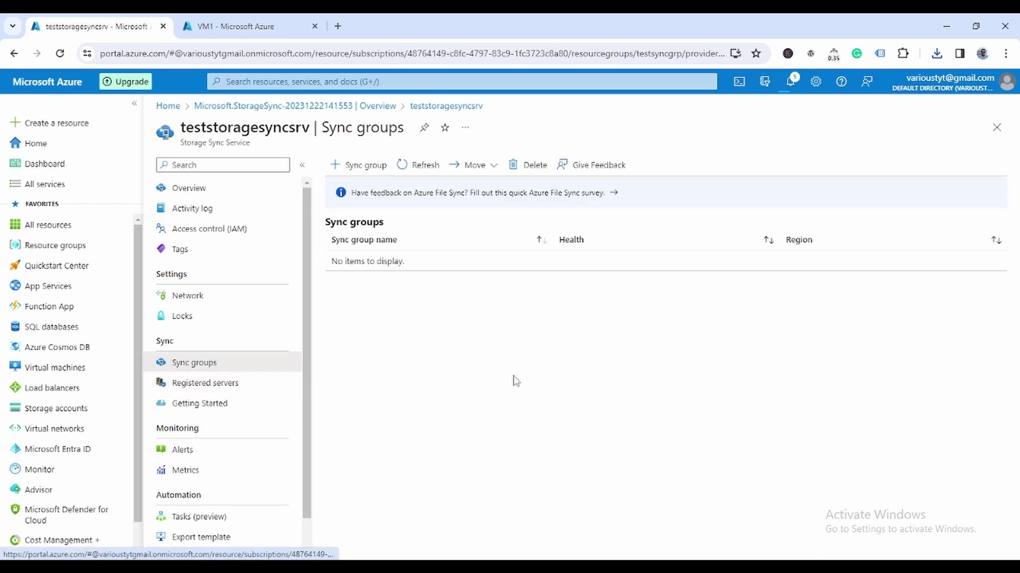
click(363, 166)
Create sync group testsyncgrptgm on storage account estsyncstorage with the syncfileshare Azure file share.
click(342, 233)
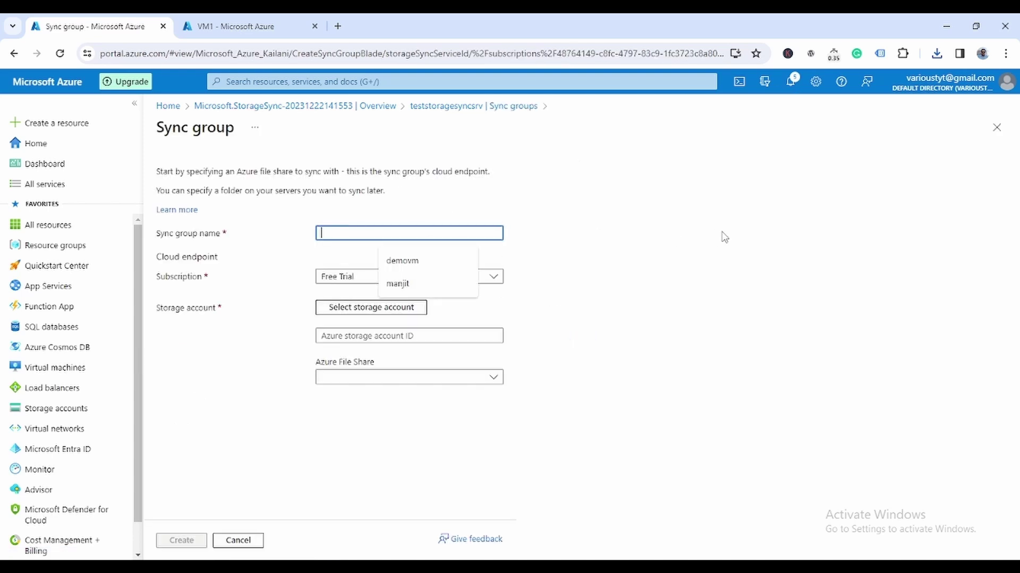
text(testsyncgrptgm)
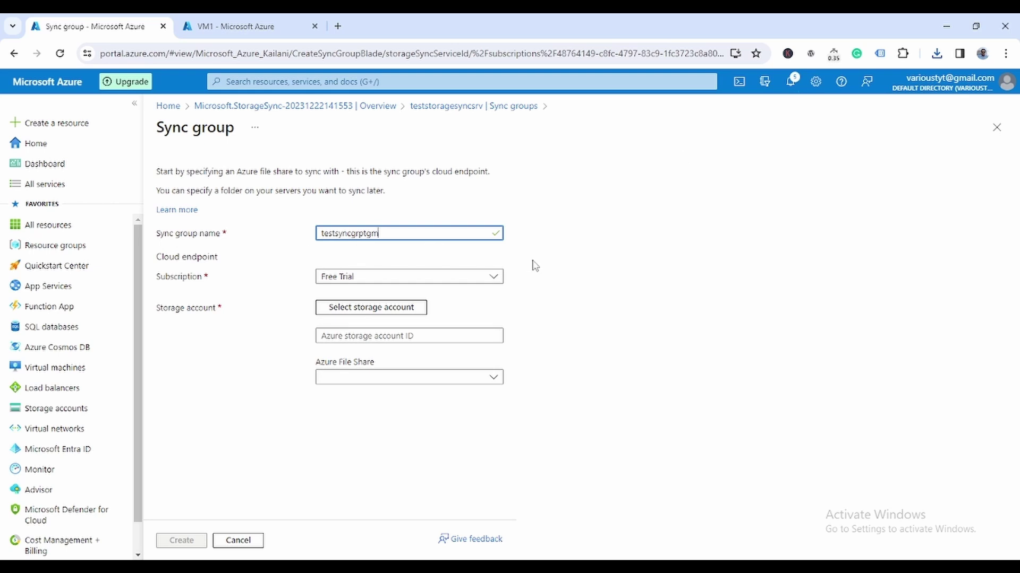
click(415, 315)
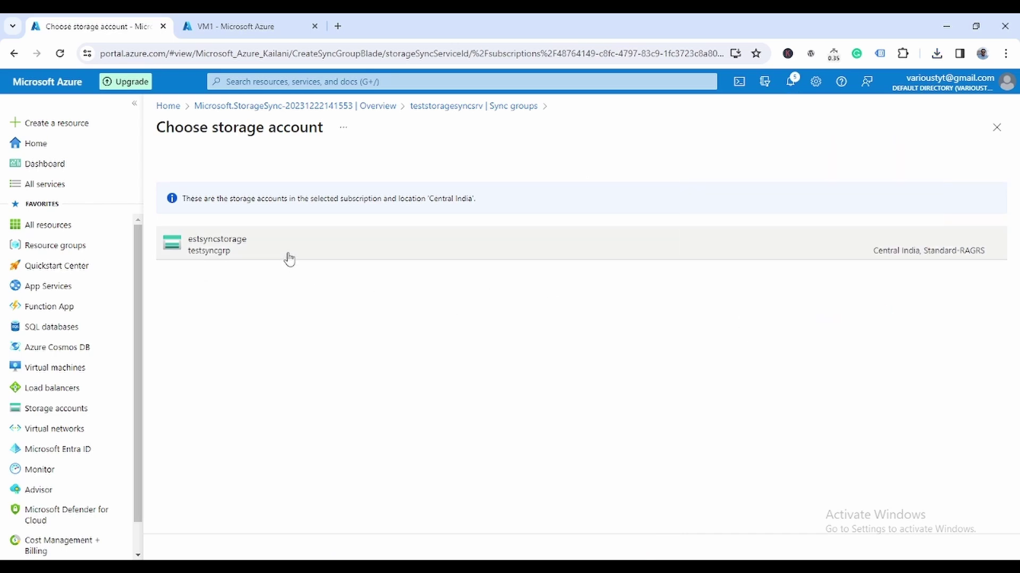
click(228, 253)
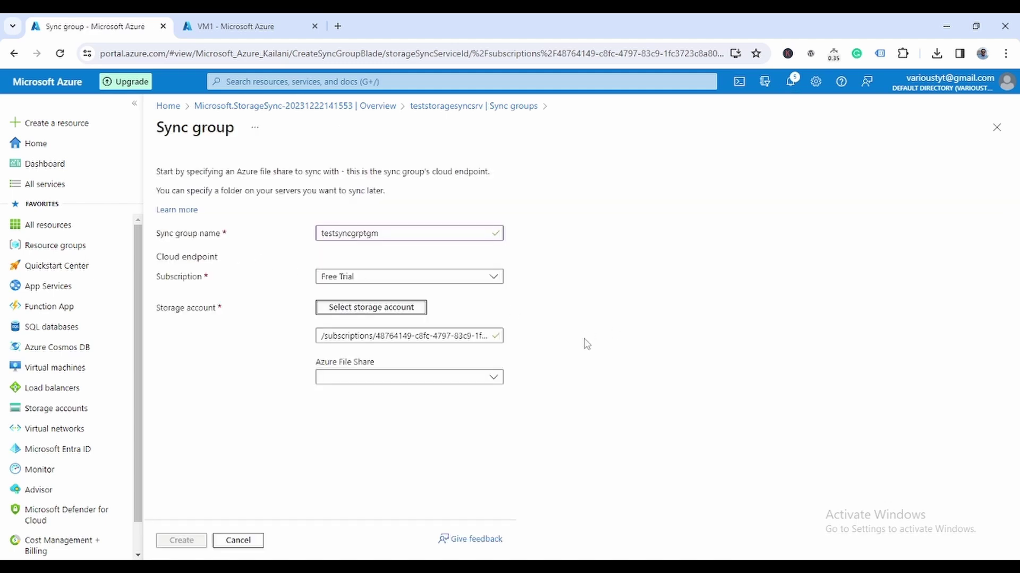
click(493, 378)
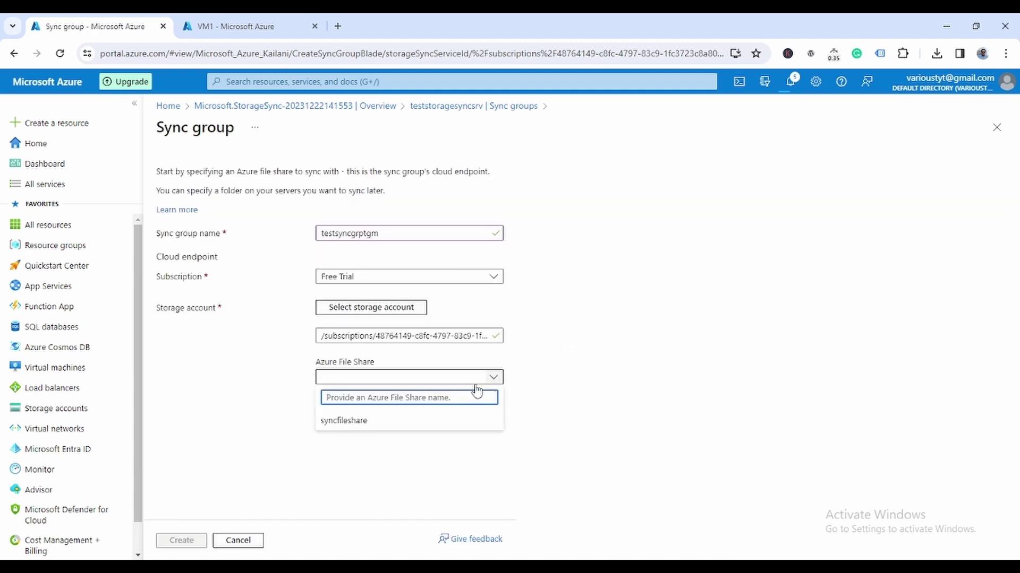
click(352, 423)
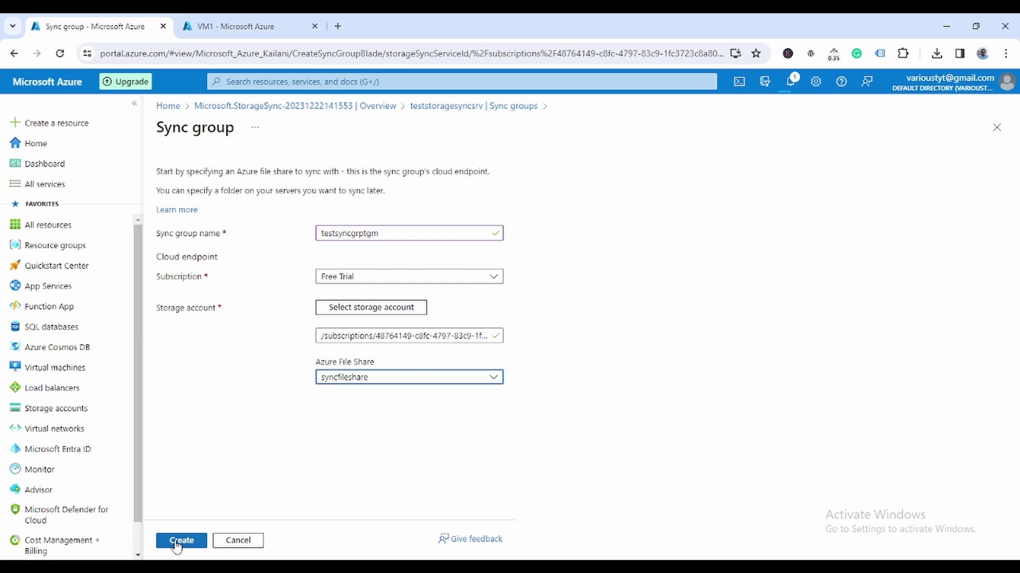
click(178, 541)
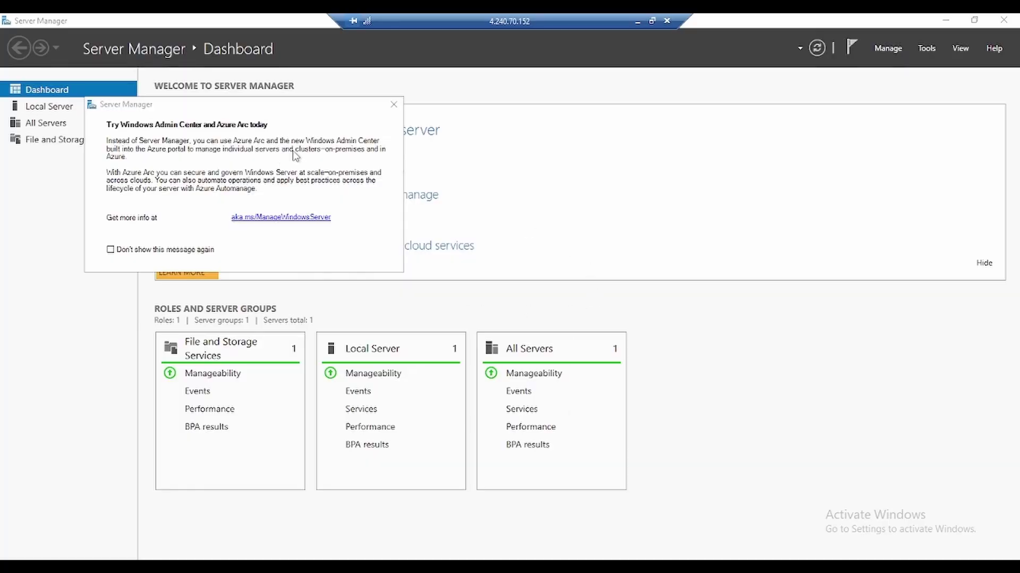
In Server Manager's Local Server, turn IE Enhanced Security Configuration off for administrators and users.
click(394, 106)
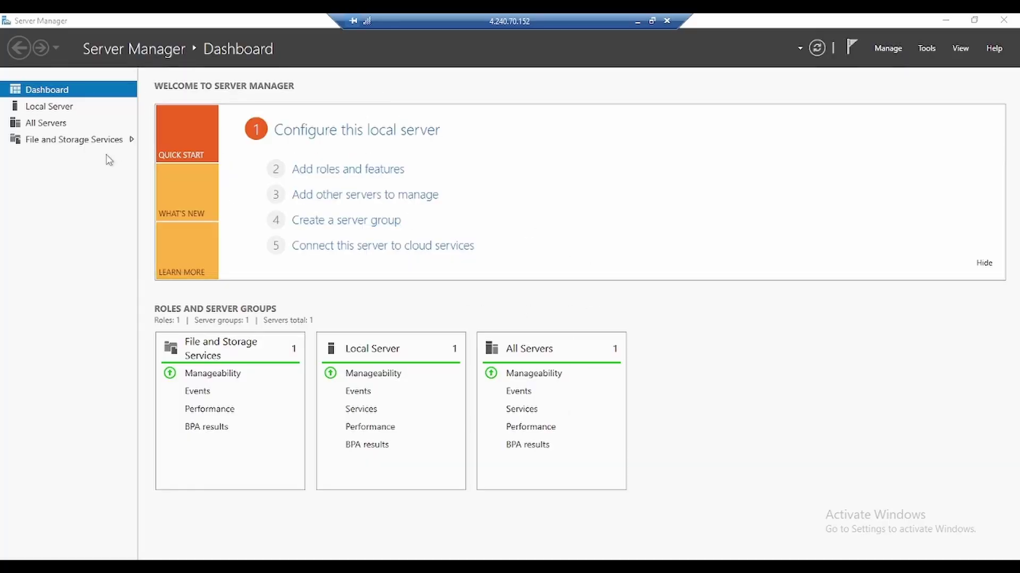
click(56, 109)
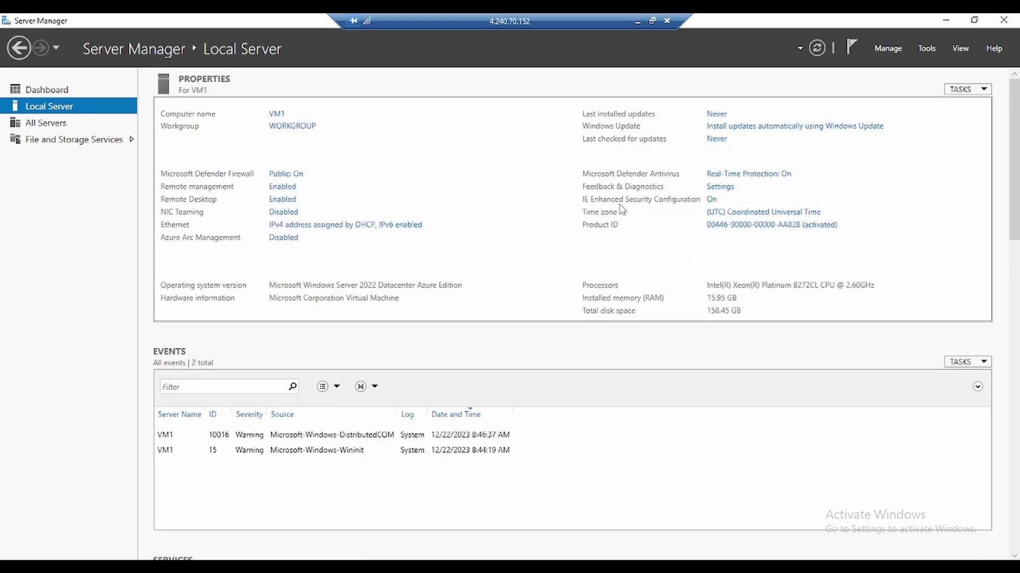
click(711, 200)
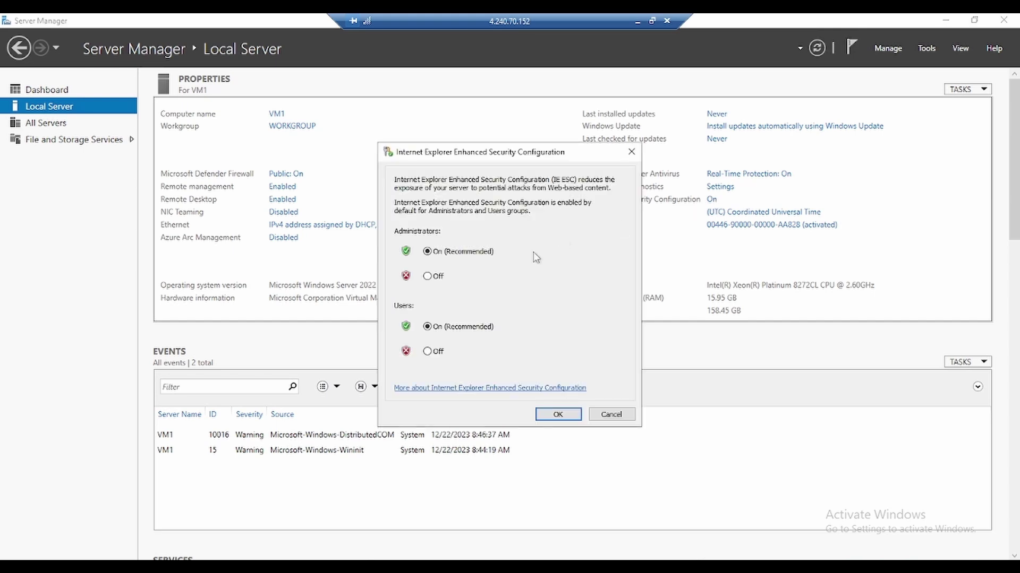
click(435, 278)
click(433, 353)
click(541, 413)
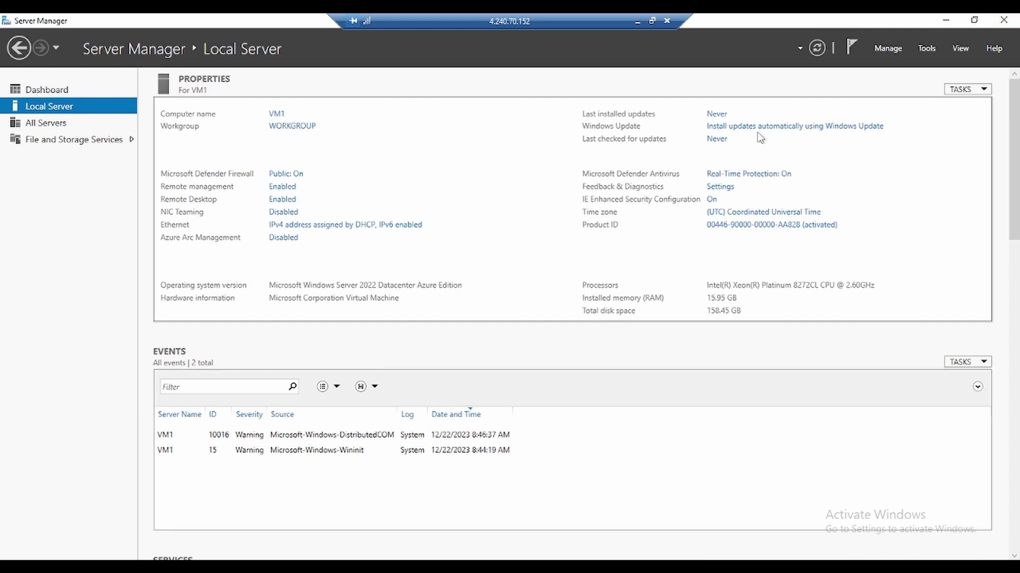
key(super)
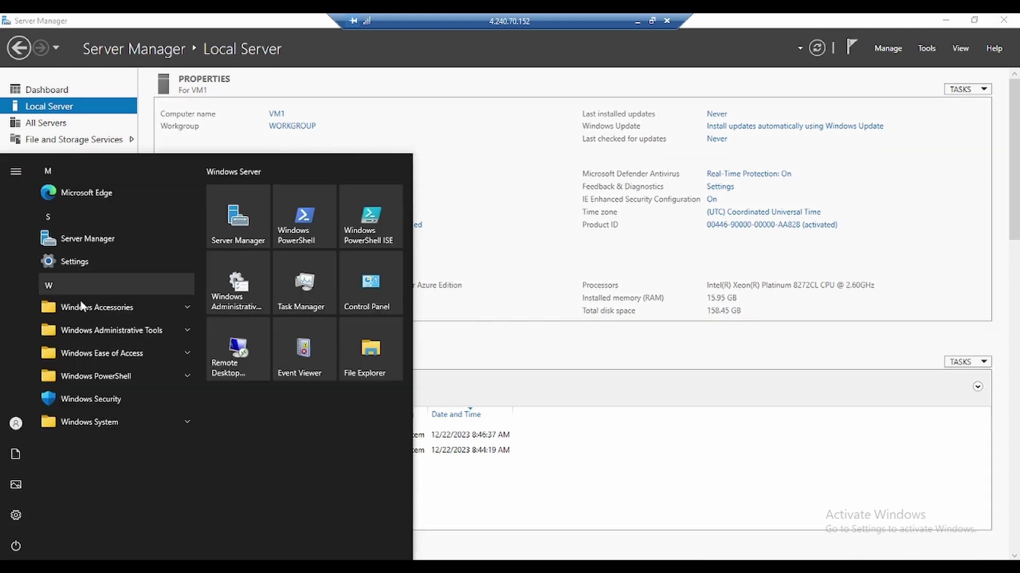
Launch Microsoft Edge on VM1 and dismiss the Microsoft sign-in prompt.
click(72, 191)
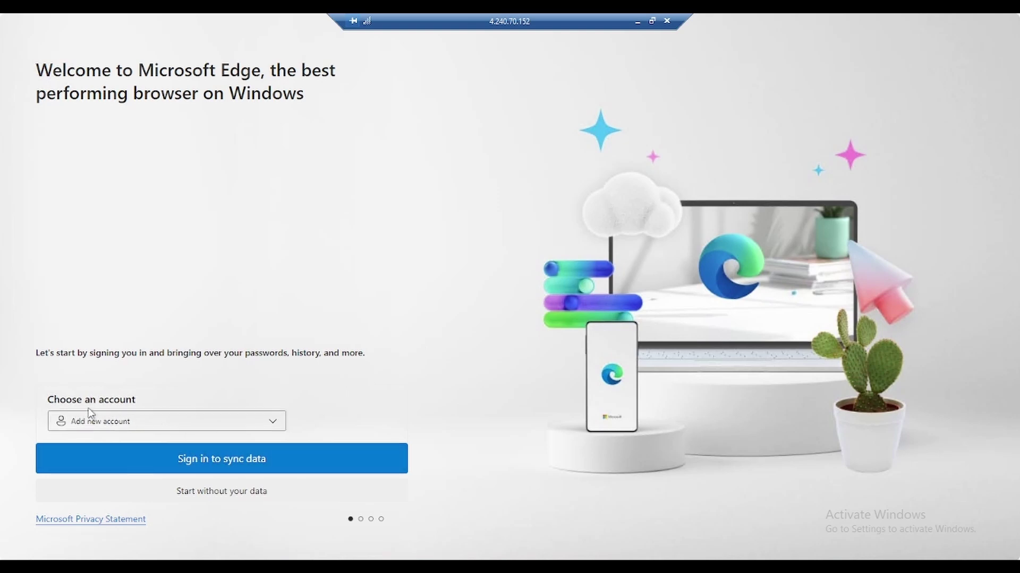
click(255, 466)
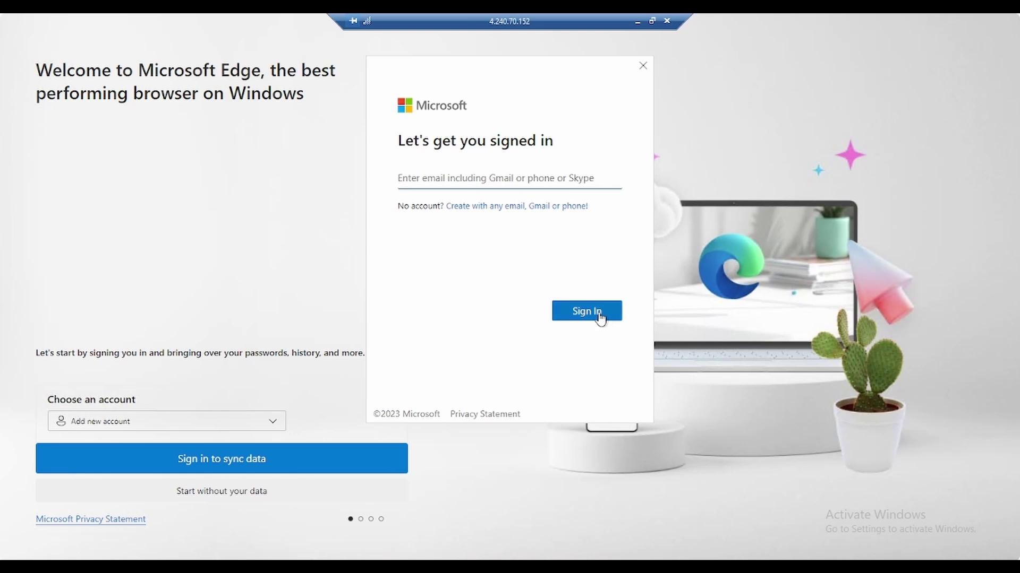
click(279, 423)
click(155, 423)
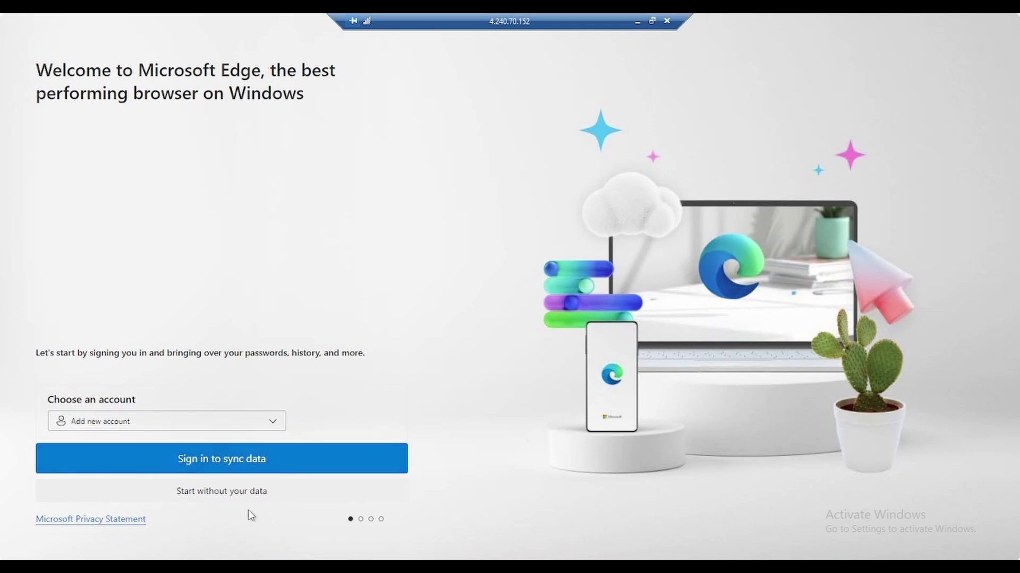
Finish Edge's first-run setup without importing any browsing data.
click(234, 503)
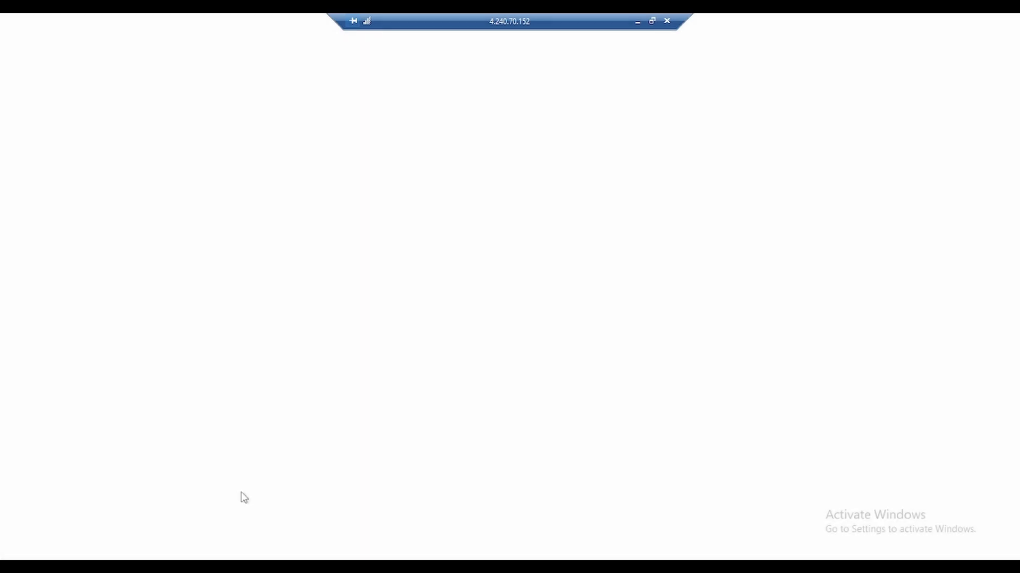
click(152, 488)
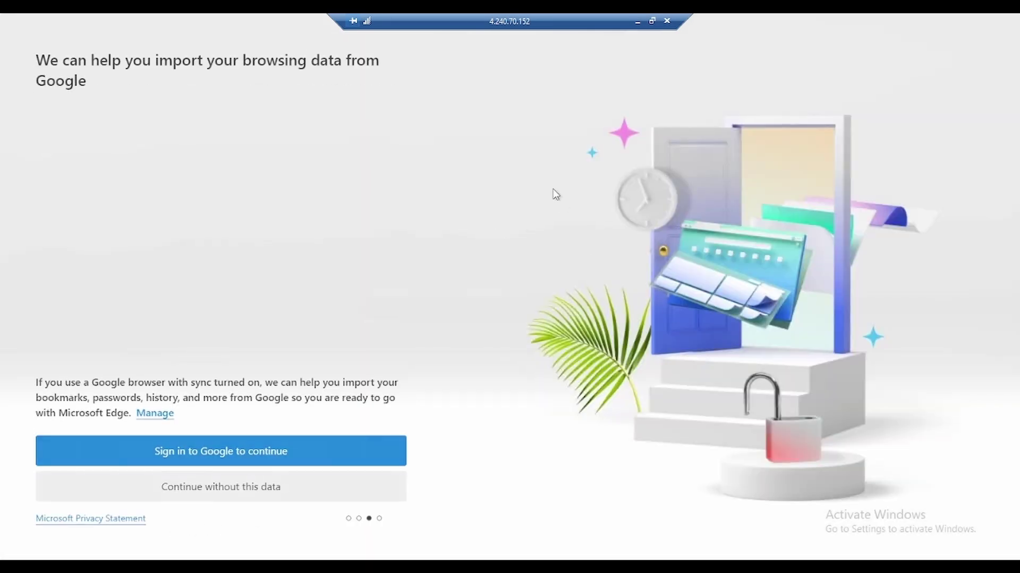
click(227, 487)
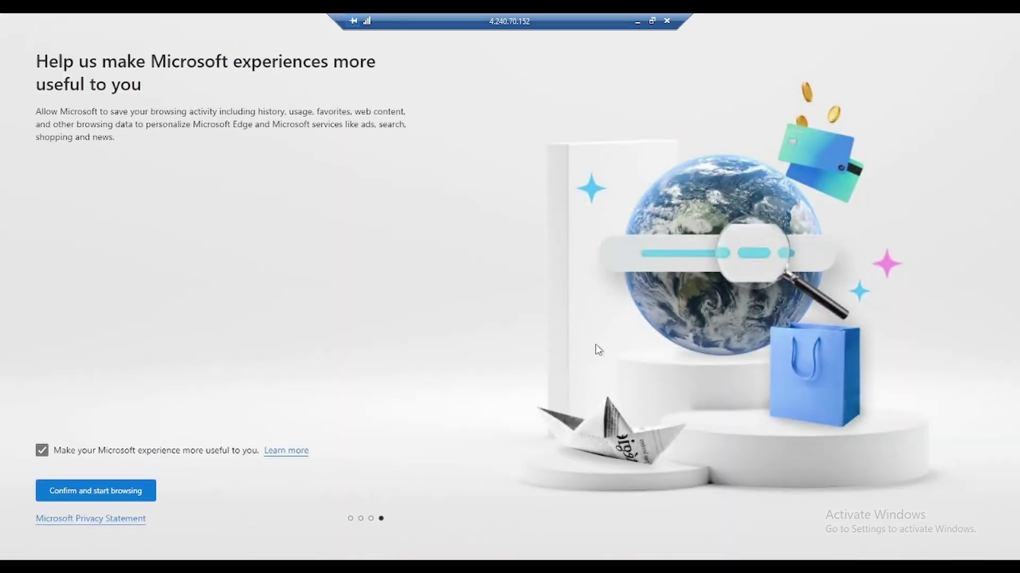
click(126, 491)
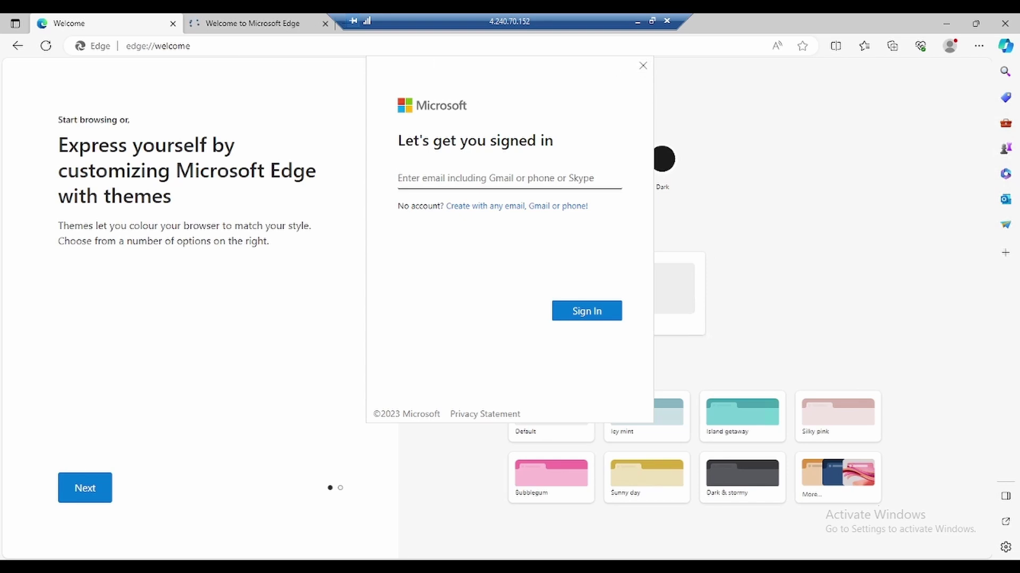
click(247, 25)
Close the extra welcome tab and sign-in prompt, then search 'google' from the address bar.
click(325, 23)
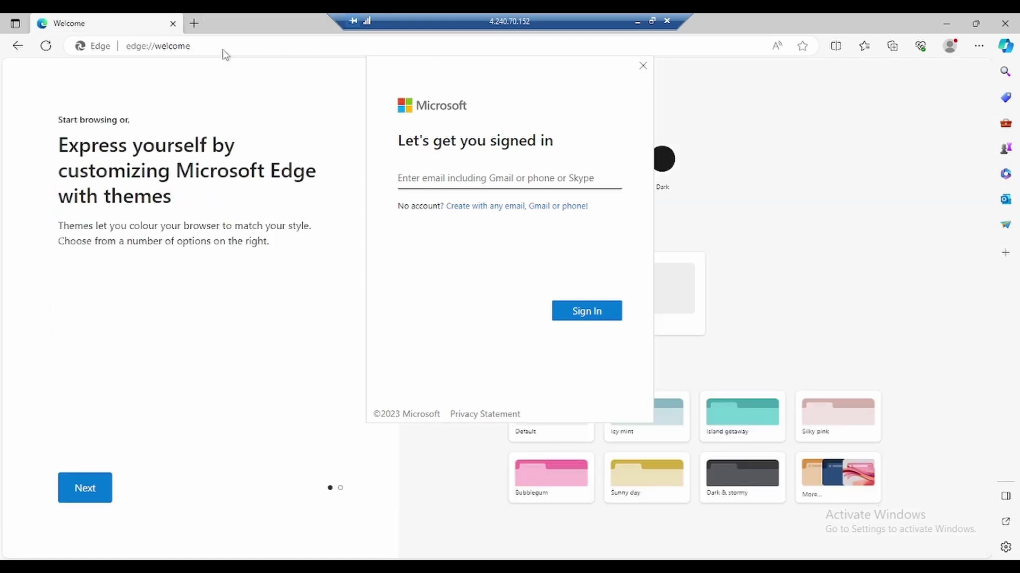
click(643, 65)
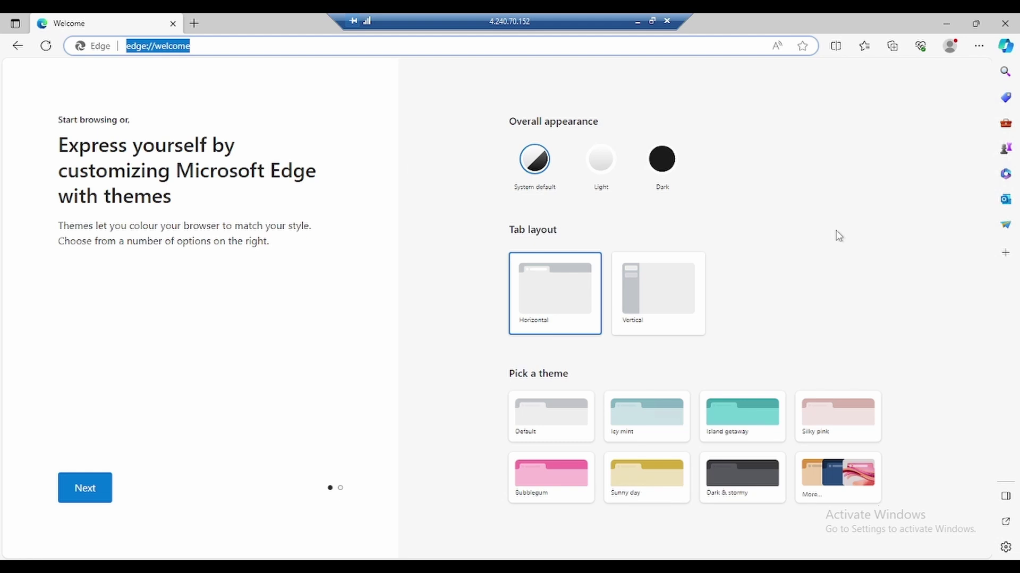
text(go)
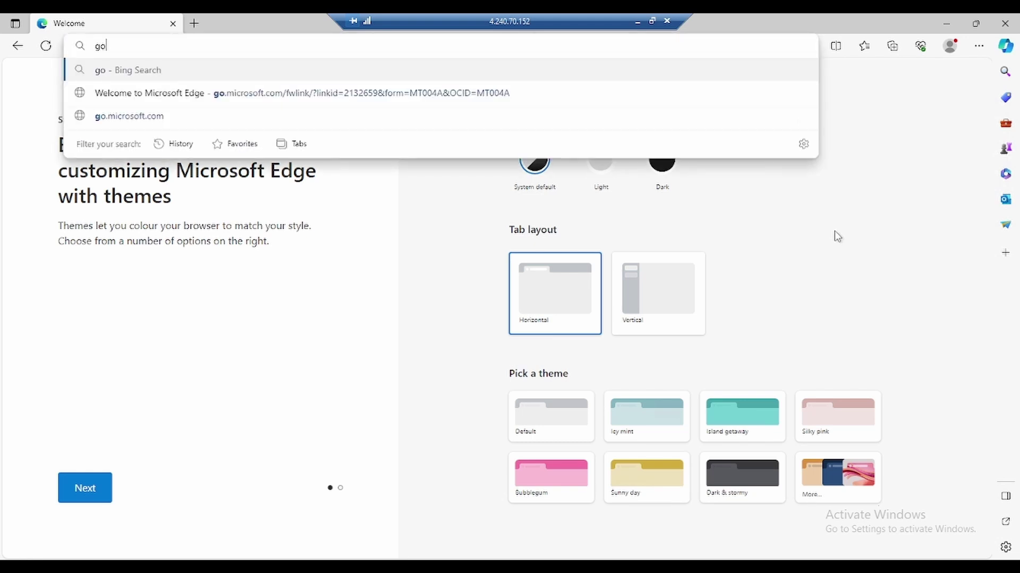
text(ogle)
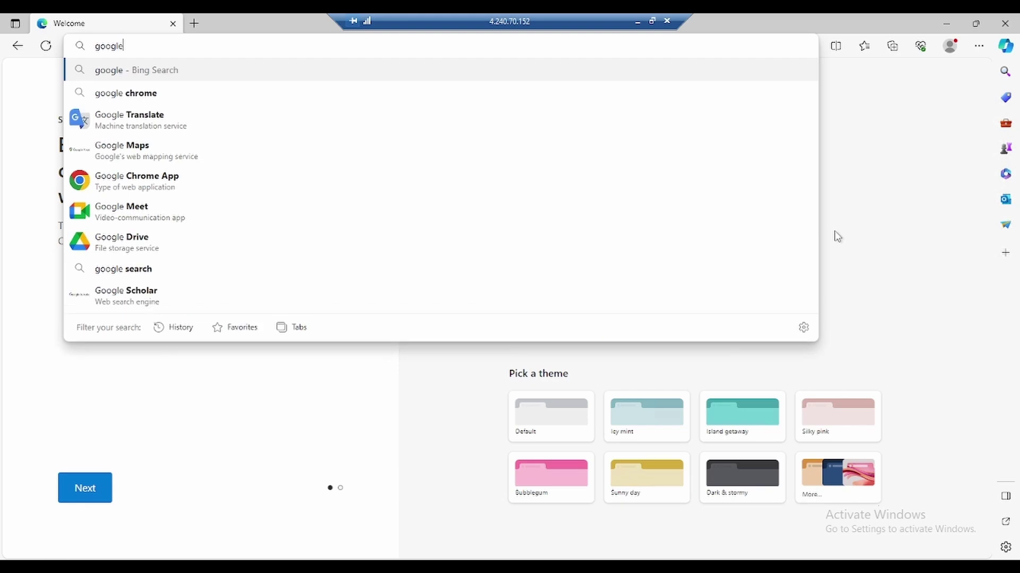
key(Return)
Search Bing for 'microsoft azure file sync agent download'.
click(205, 91)
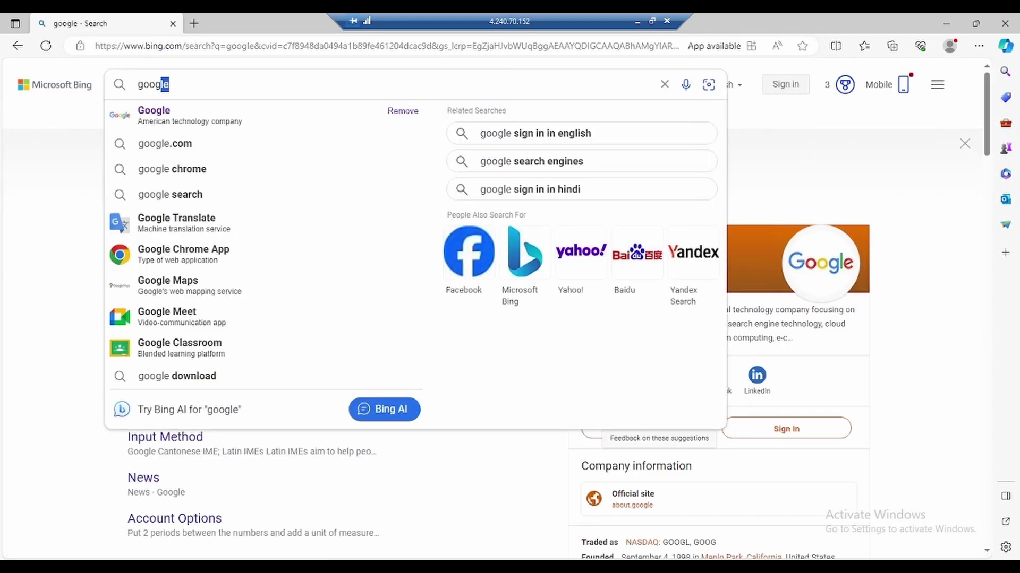
key(ctrl+a)
text(mi)
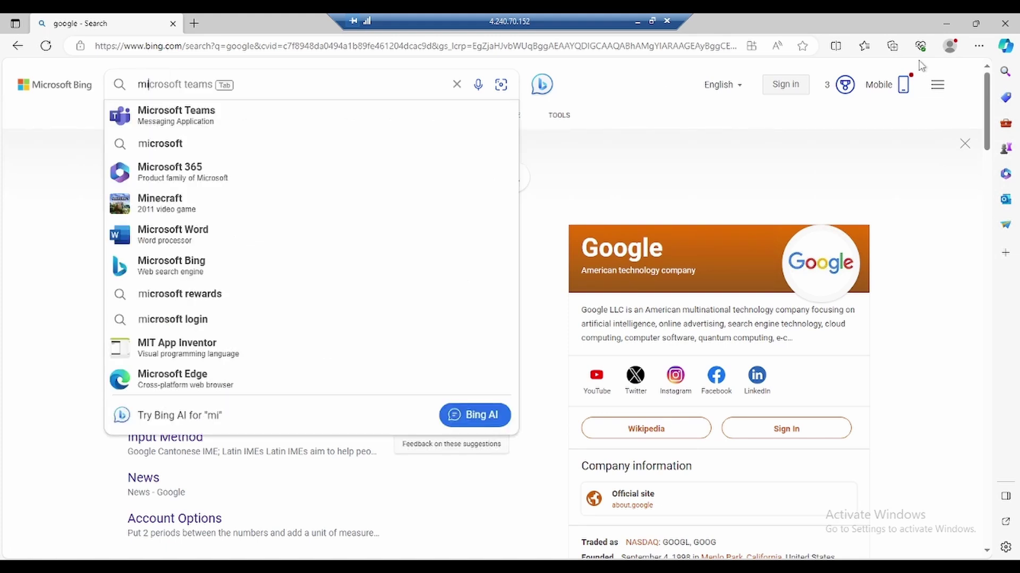
text(cs)
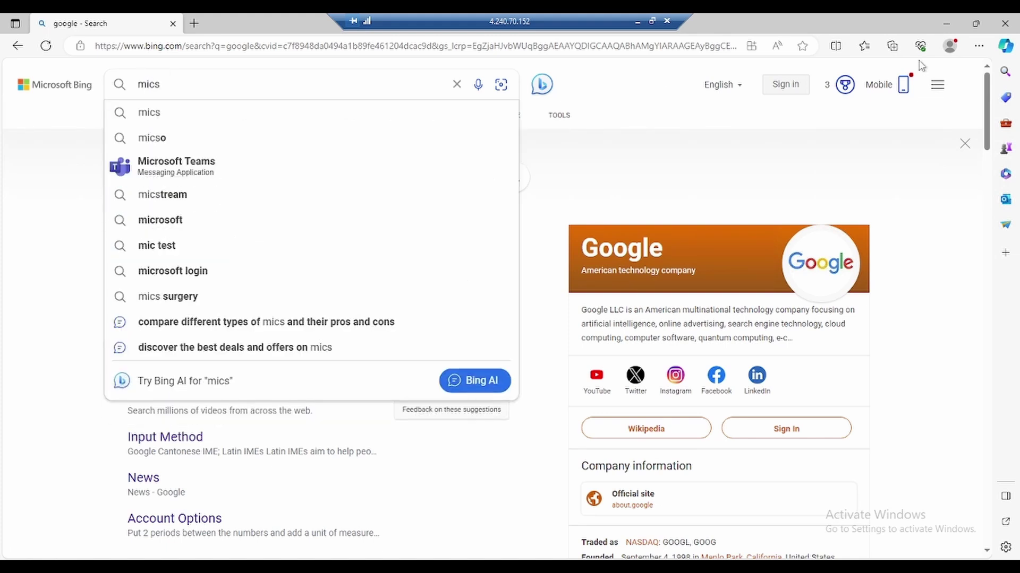
text(oft)
key(BackSpace)
key(BackSpace)
key(BackSpace)
key(BackSpace)
text(rosoft )
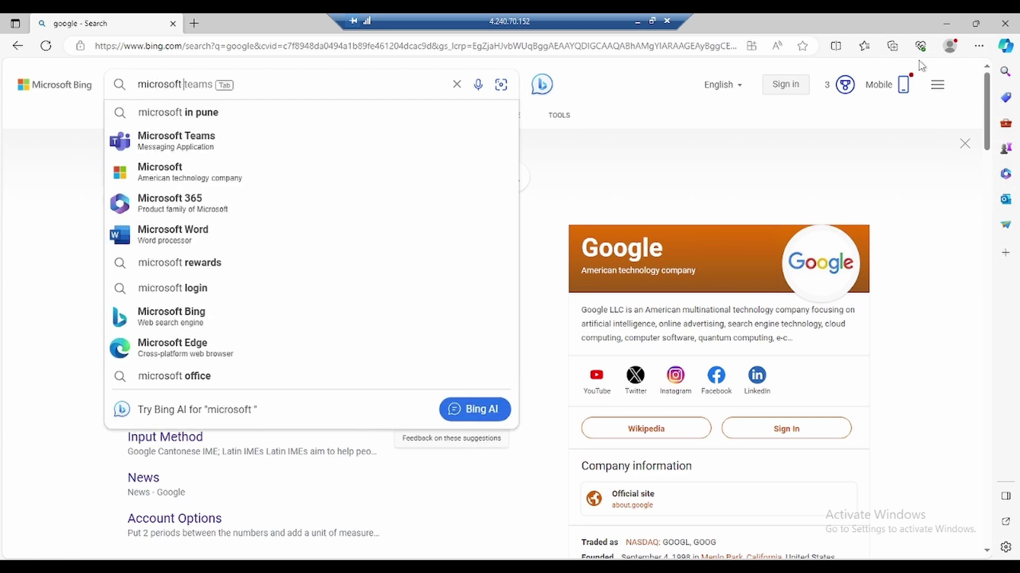
text(azy)
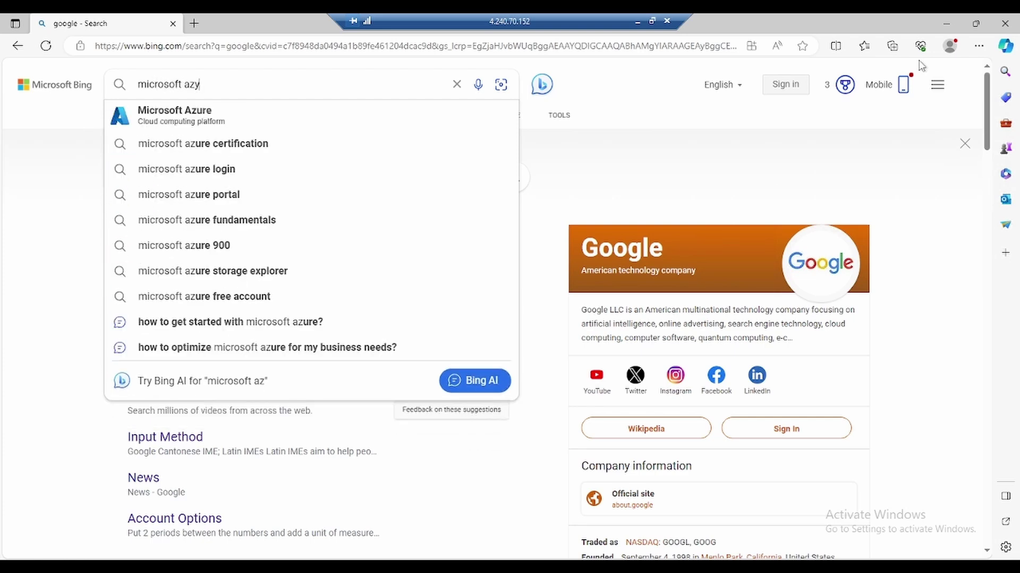
key(BackSpace)
text(ure file sync)
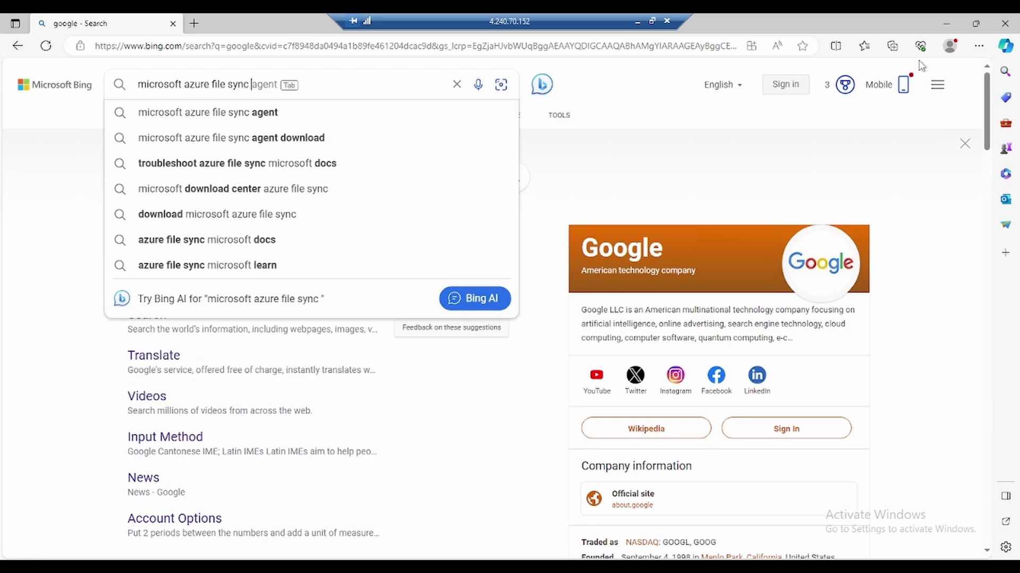
key(Tab)
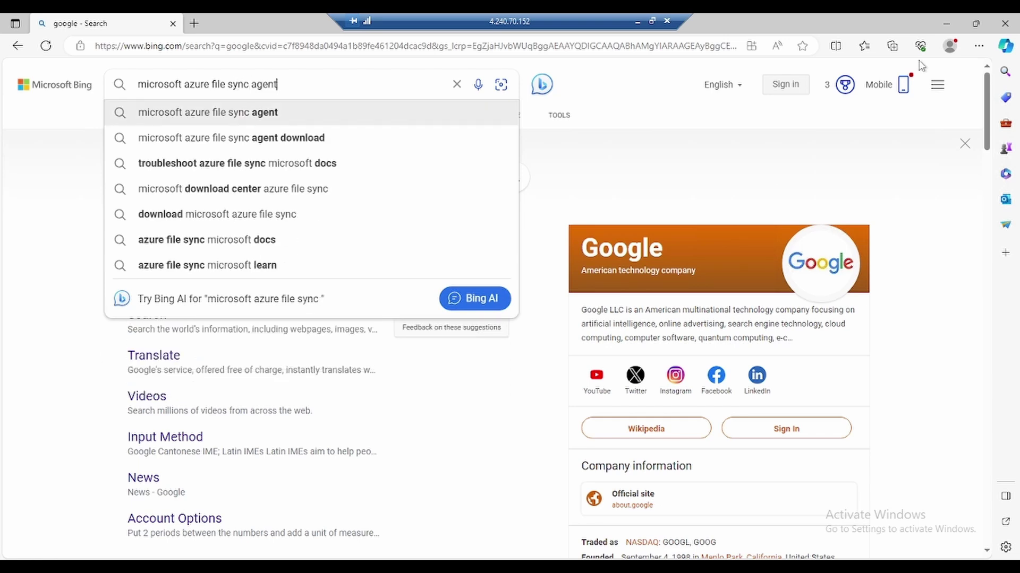
key(Down)
key(Return)
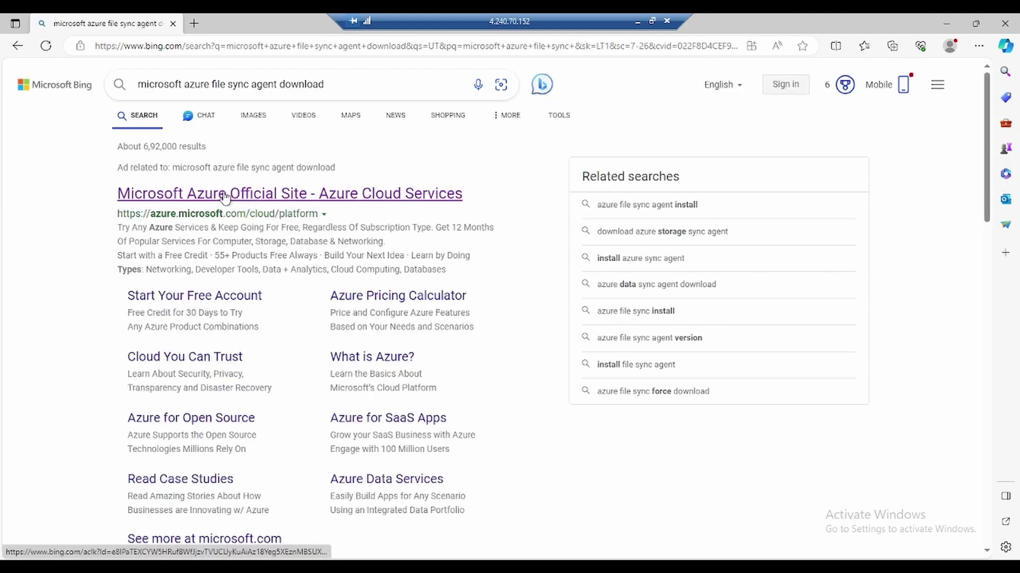
Open the Microsoft Download Center result for the Azure File Sync Agent.
click(198, 198)
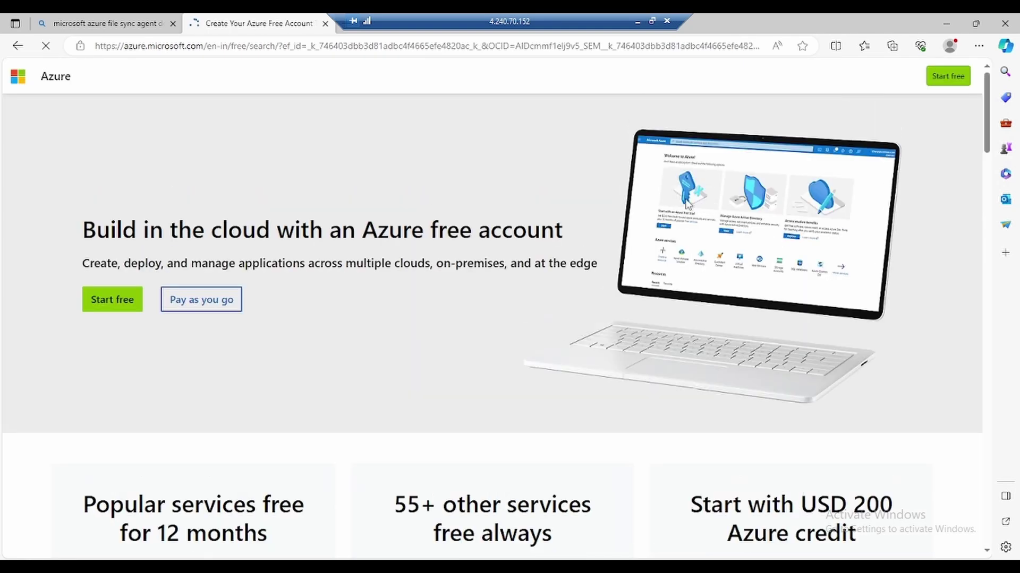
click(100, 23)
scroll(478, 234, down, 8)
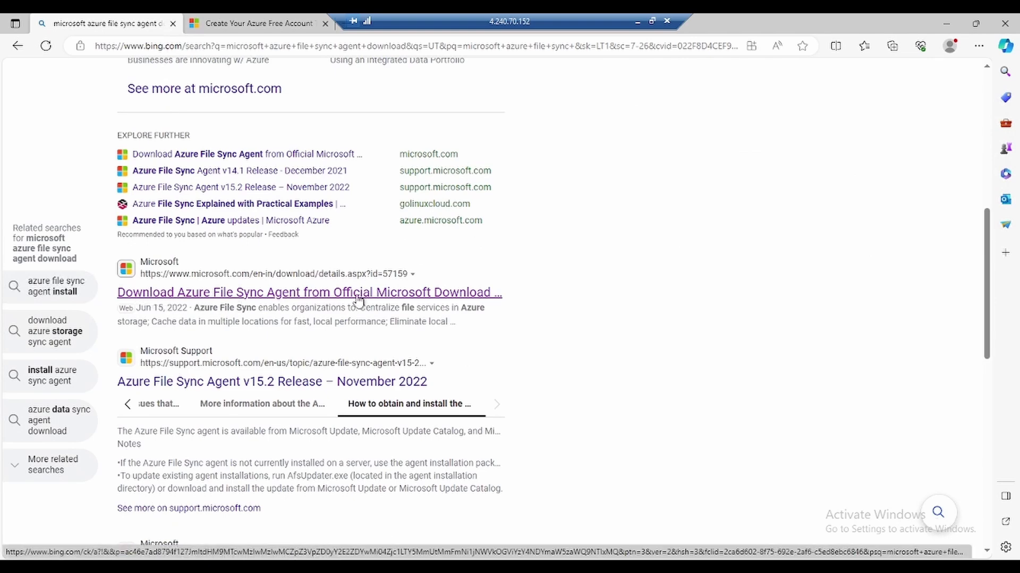
click(418, 300)
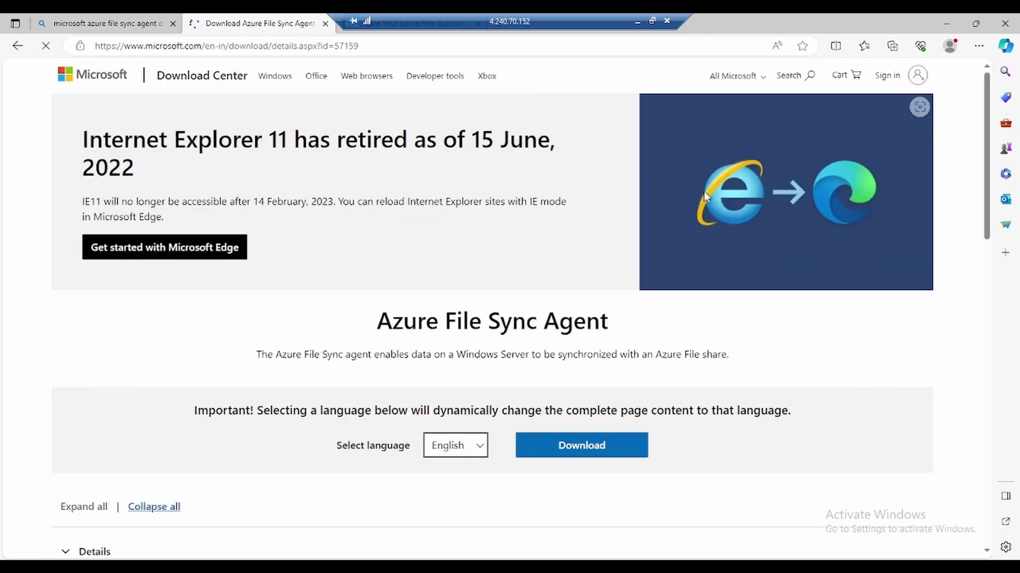
Download StorageSyncAgent_WS2022.msi from the Azure File Sync Agent page.
drag(375, 321, 648, 325)
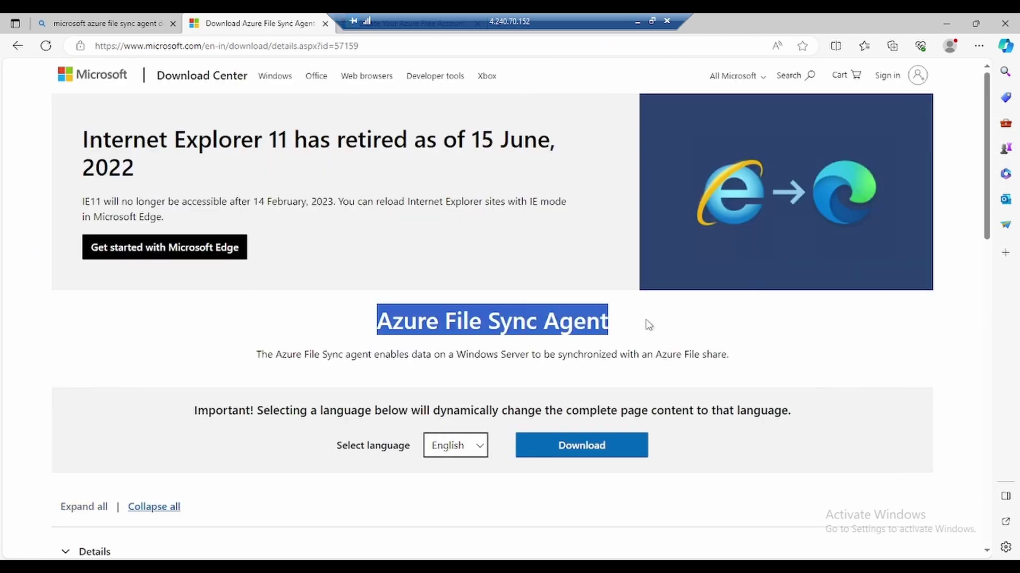
click(614, 332)
click(595, 447)
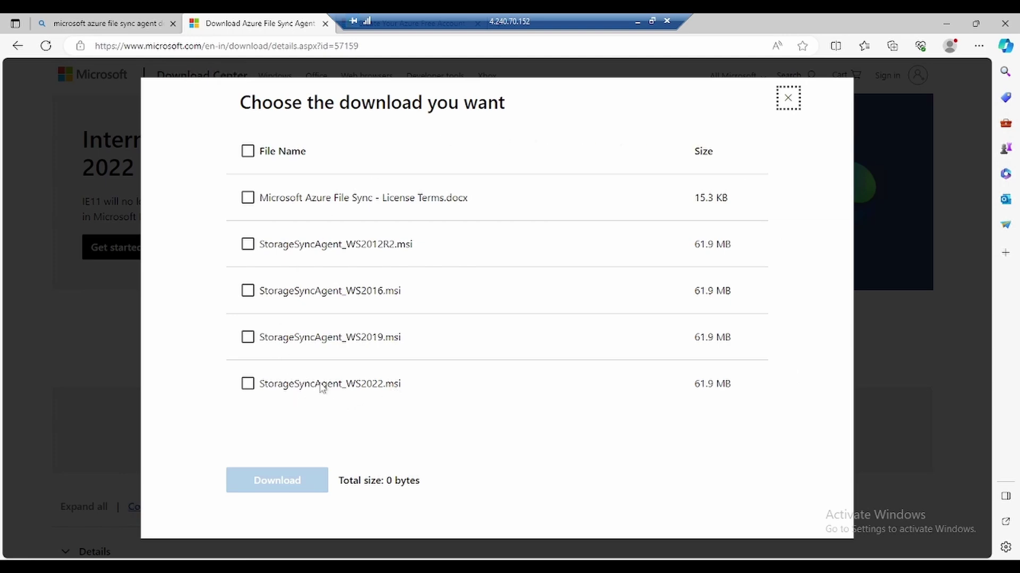
click(248, 385)
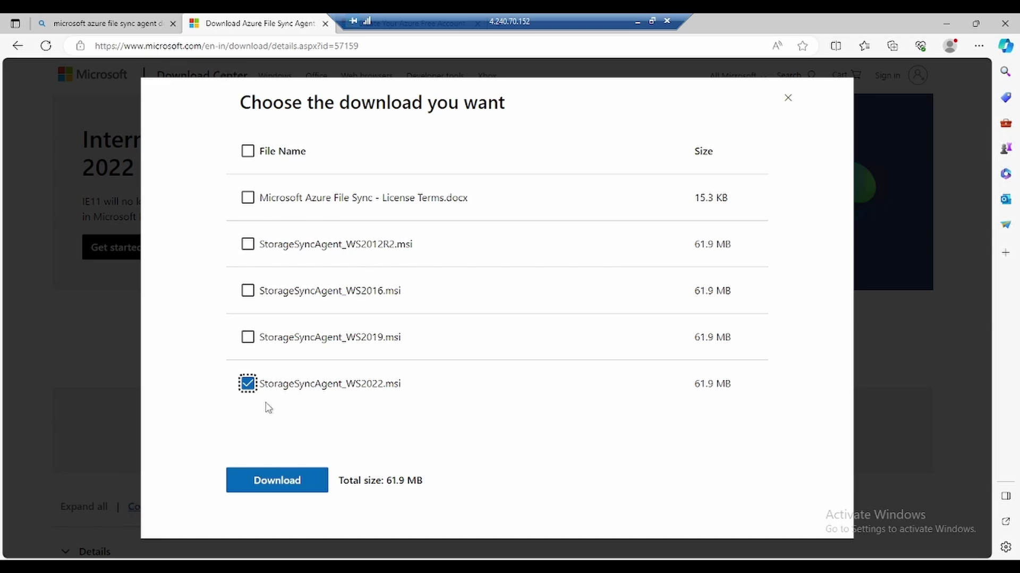
click(280, 487)
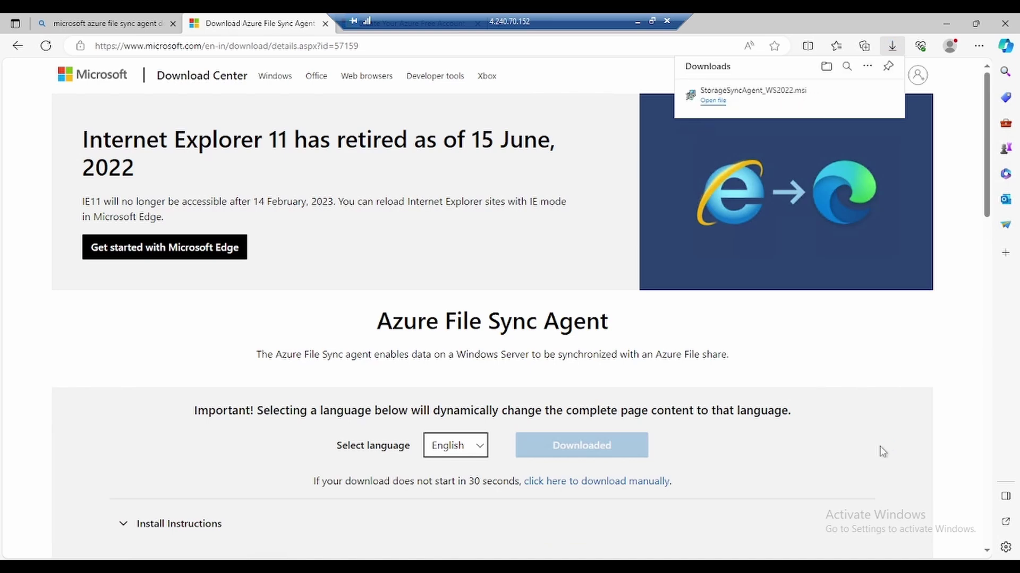
Install the Storage Sync Agent from StorageSyncAgent_WS2022.msi with default settings, then minimize the remote desktop.
click(762, 95)
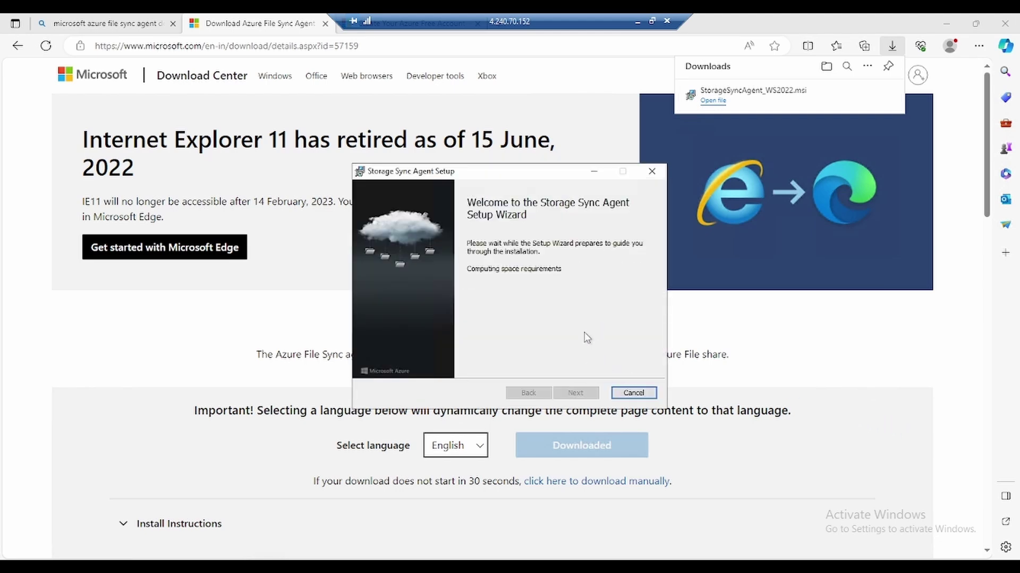
click(585, 394)
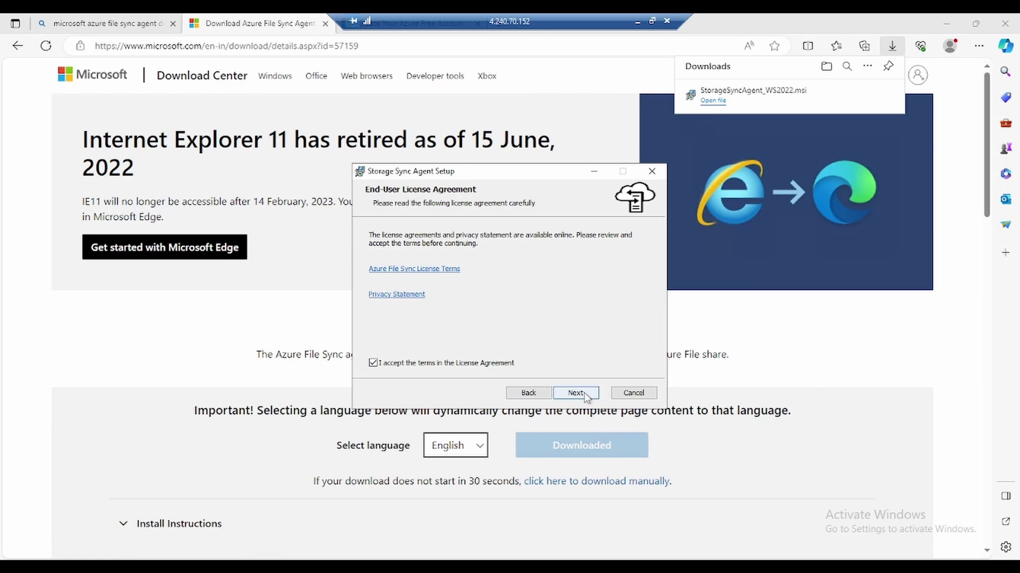
click(586, 398)
click(585, 397)
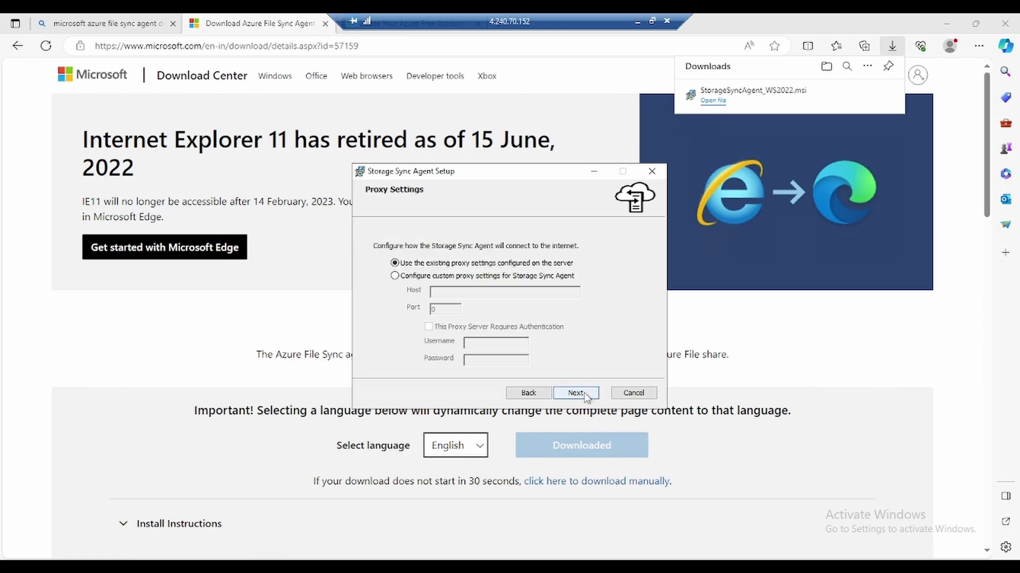
click(585, 397)
click(586, 397)
click(585, 397)
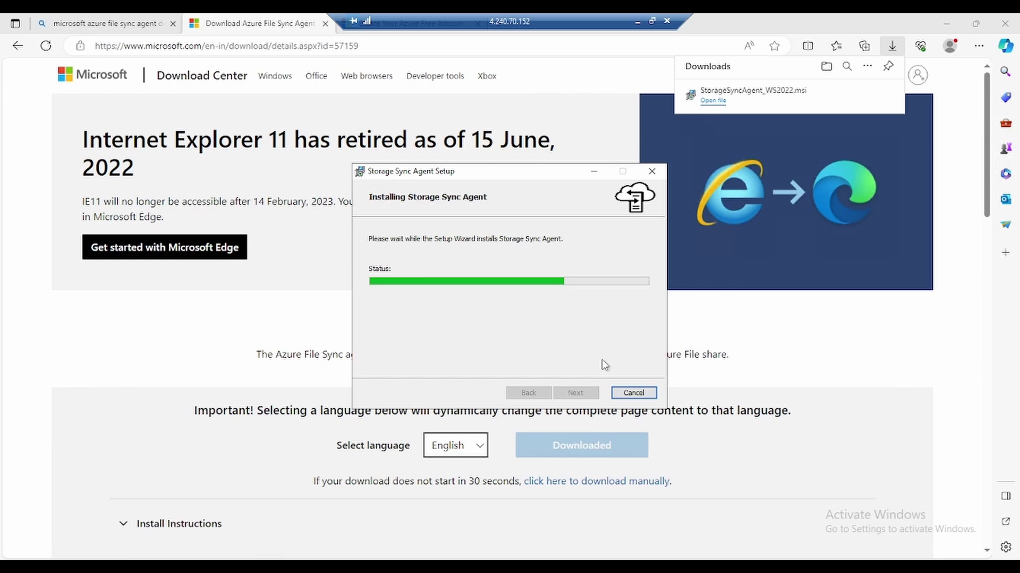
click(638, 25)
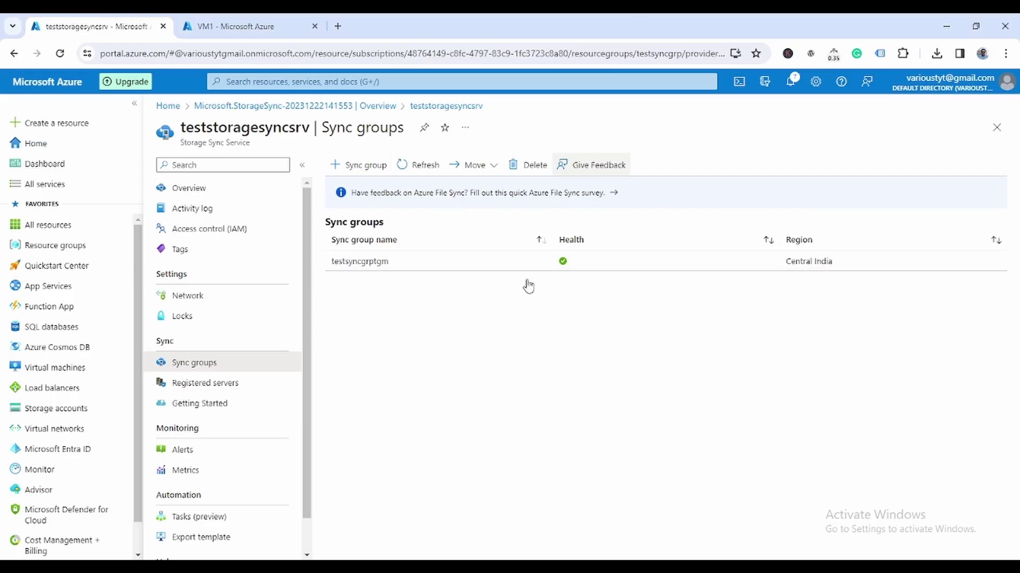
Open sync group testsyncgrptgm and check the file shares in storage account estsyncstorage.
click(370, 265)
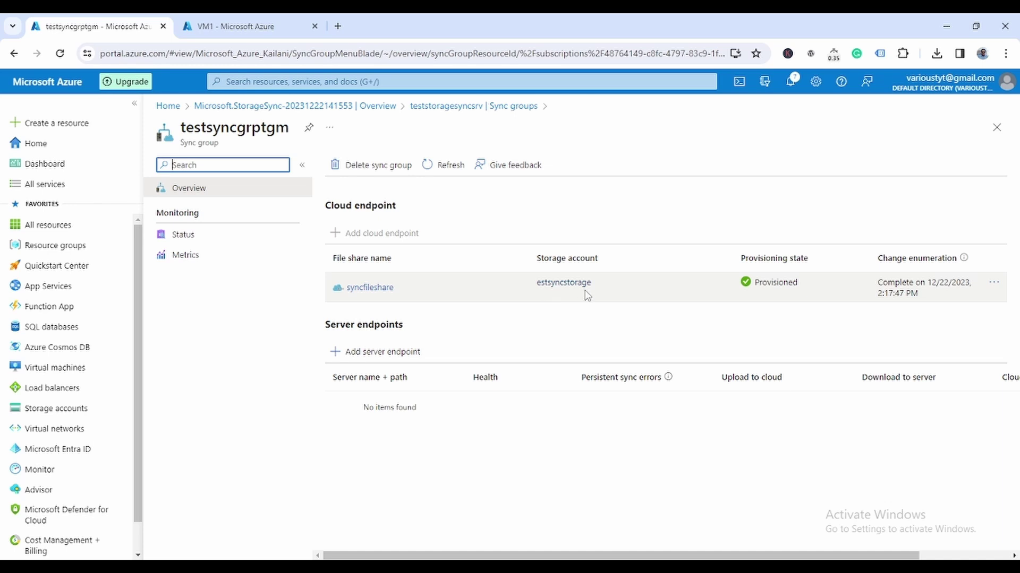
click(239, 26)
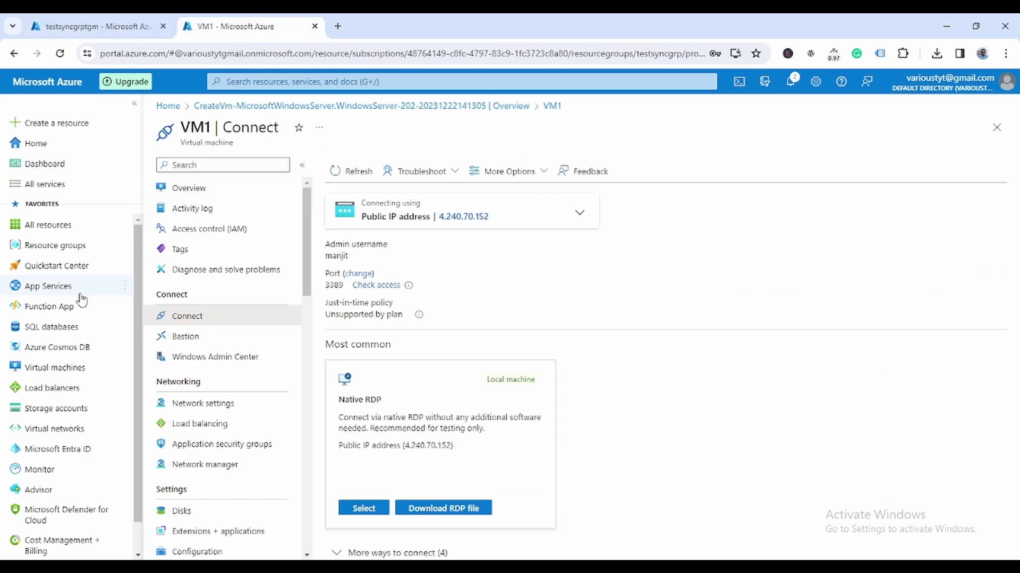
click(32, 409)
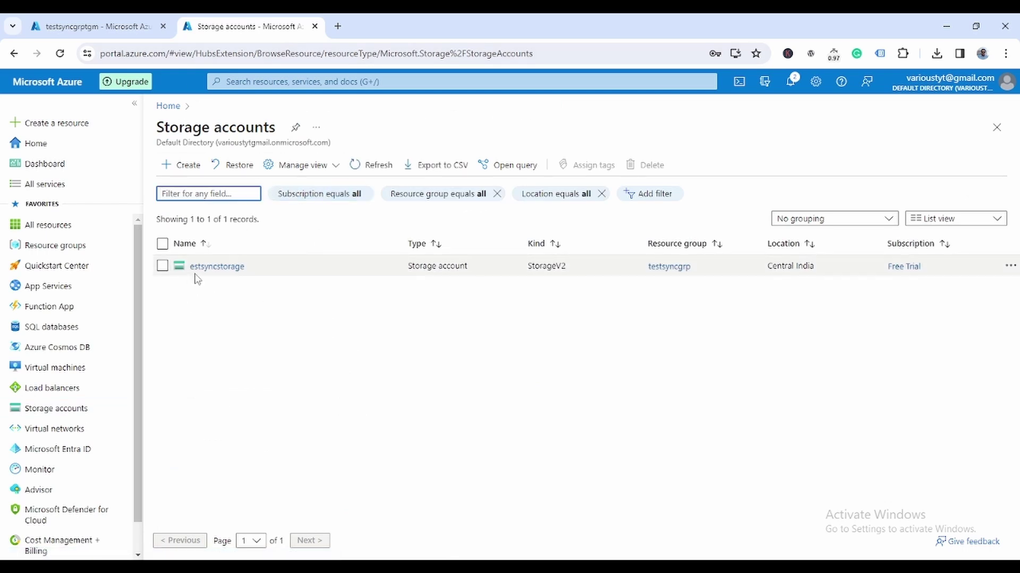
click(230, 270)
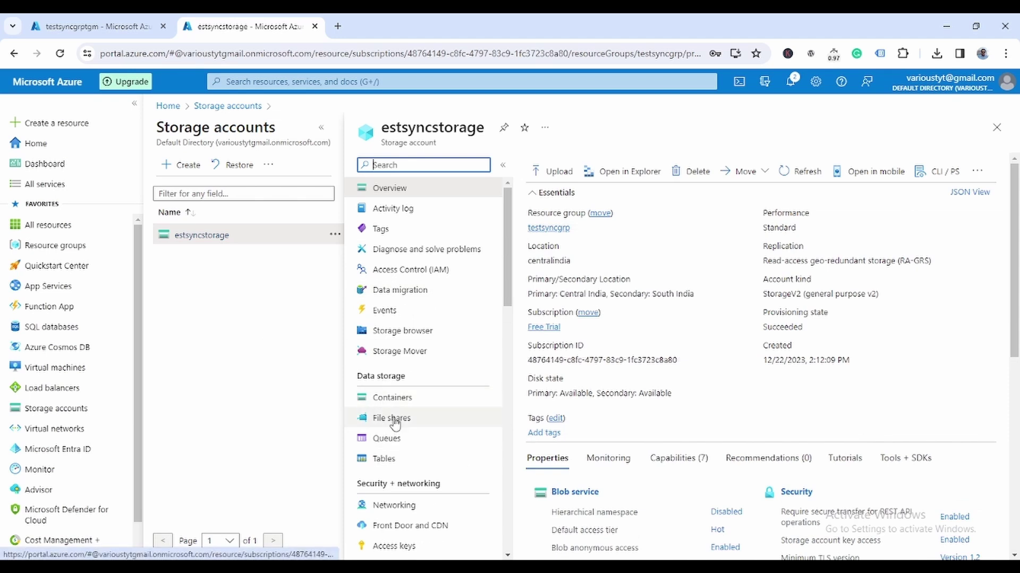
click(391, 419)
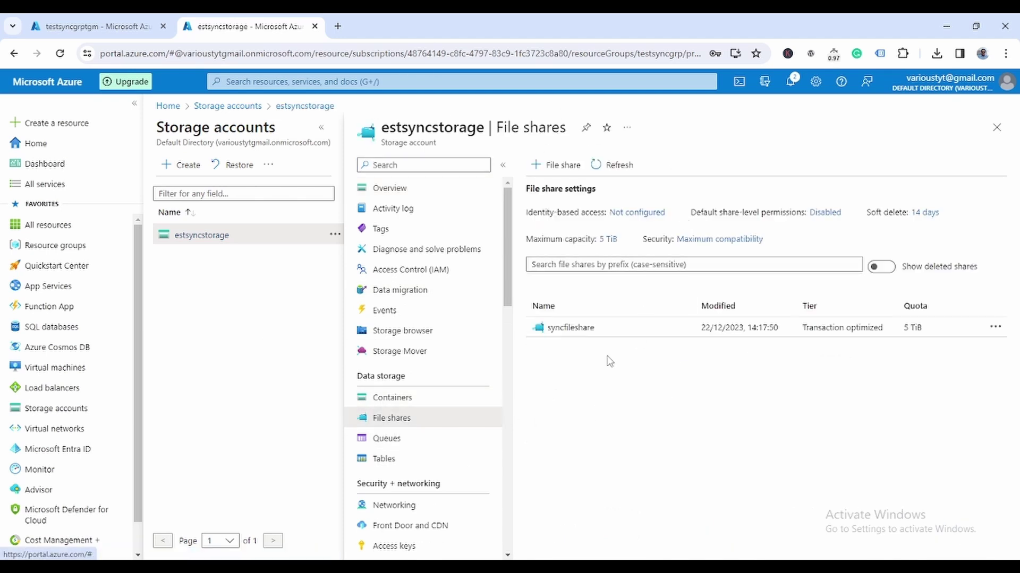
Open teststoragesyncsrv's Registered servers page and finish the sync agent installation on VM1.
click(105, 25)
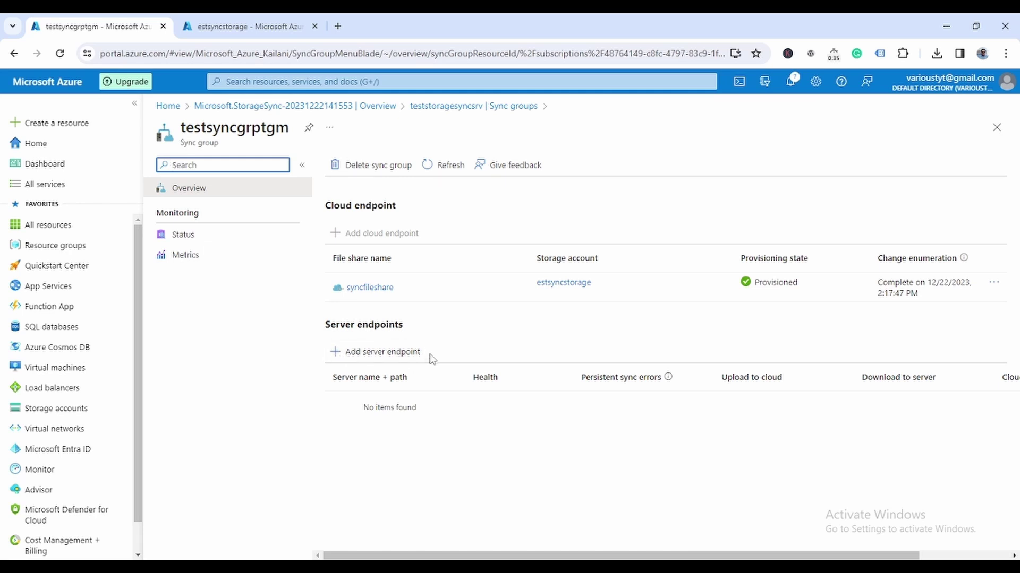
click(428, 109)
click(351, 106)
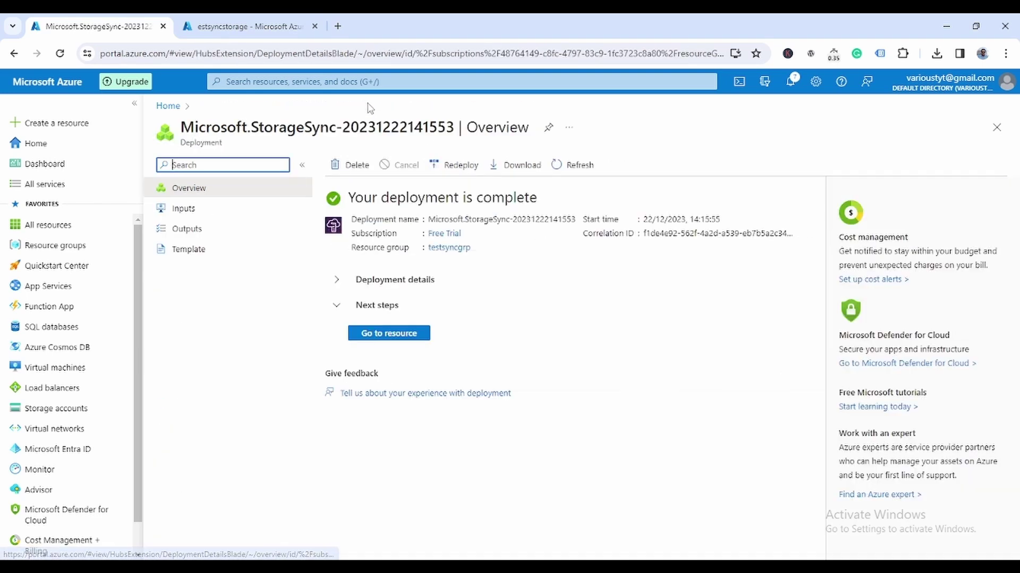
click(379, 332)
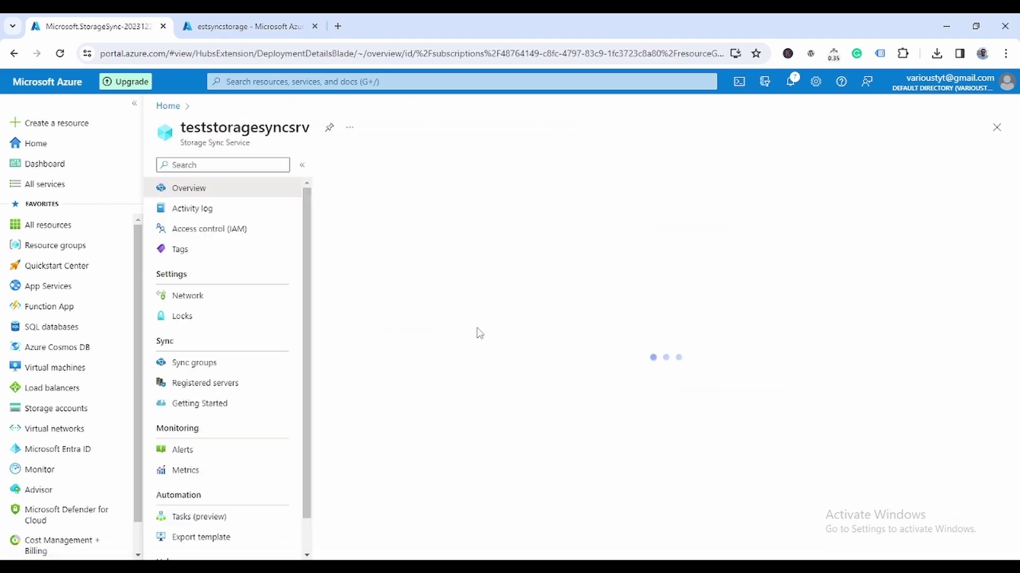
click(208, 383)
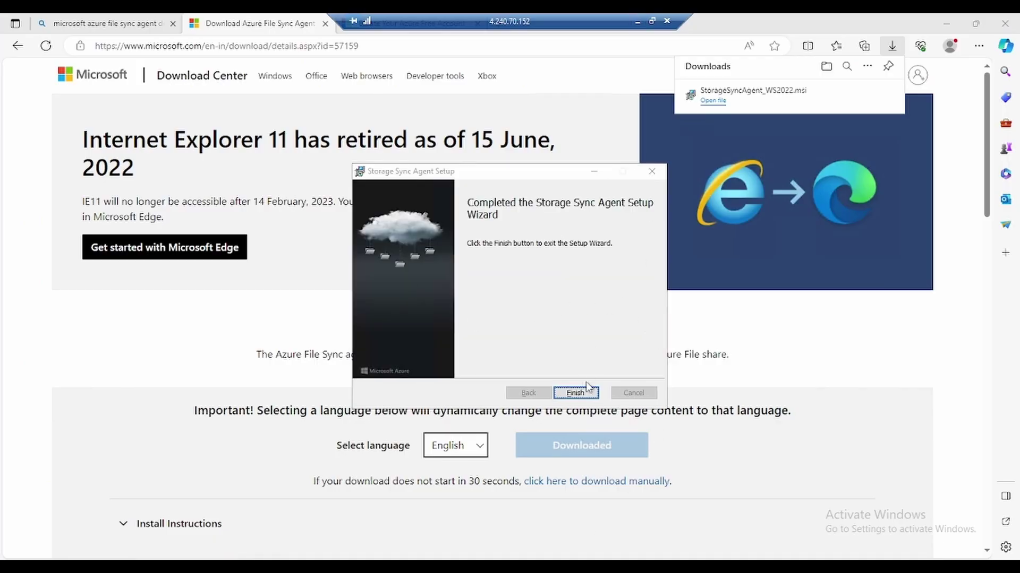
click(583, 394)
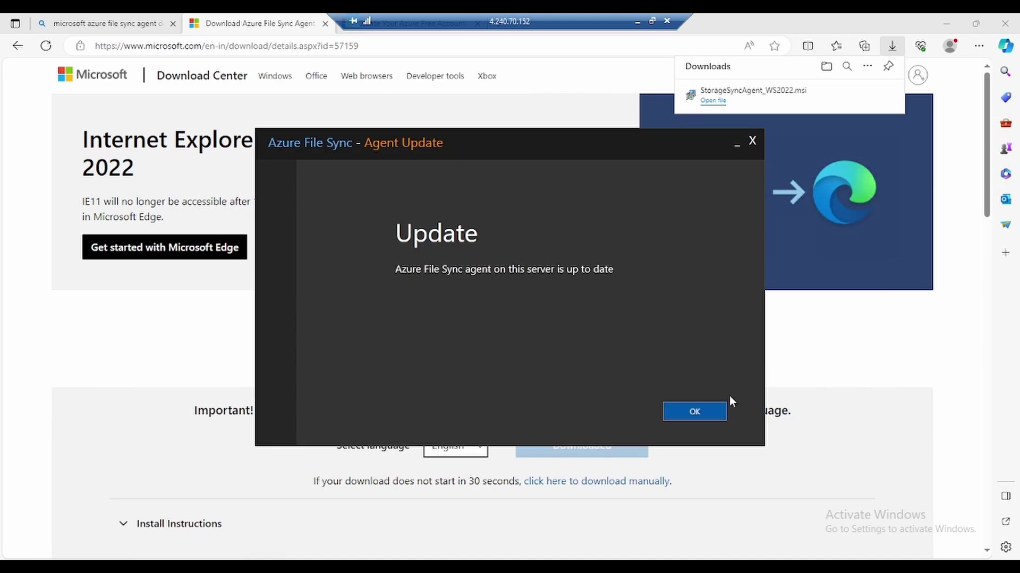
Dismiss the agent up-to-date notice, keep AzureCloud as the environment, and begin Azure sign-in.
click(695, 413)
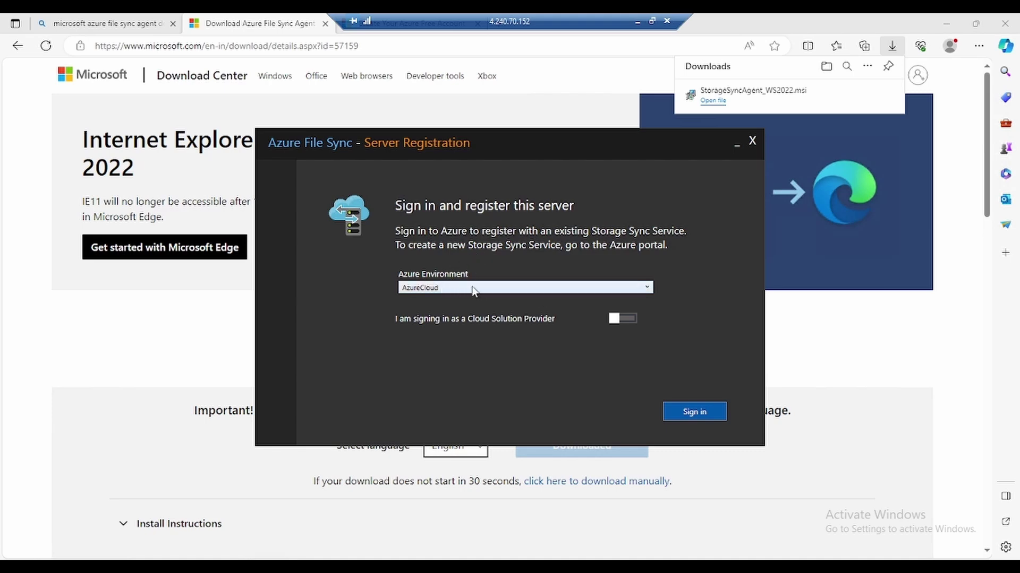
click(523, 287)
click(501, 301)
click(707, 418)
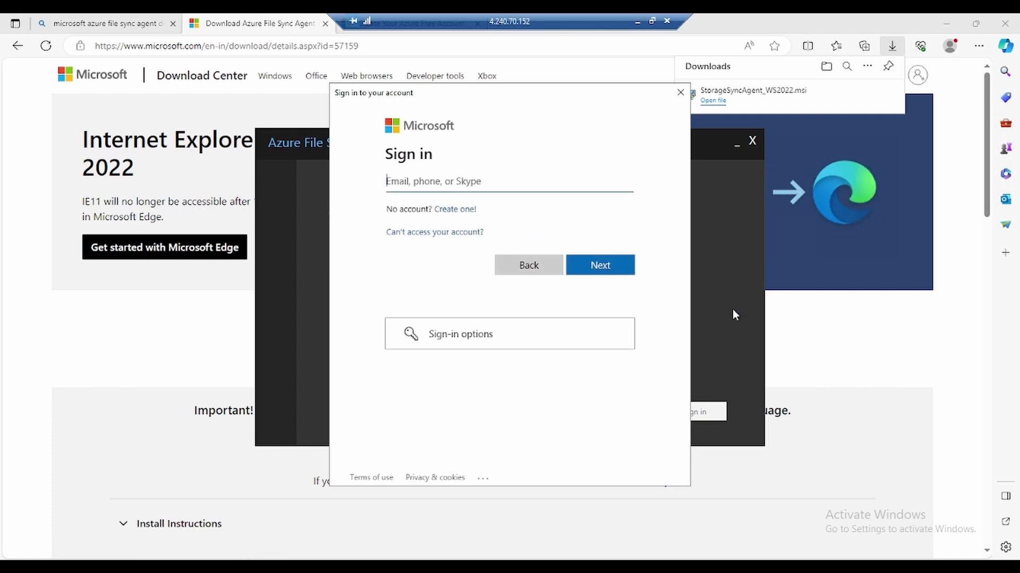
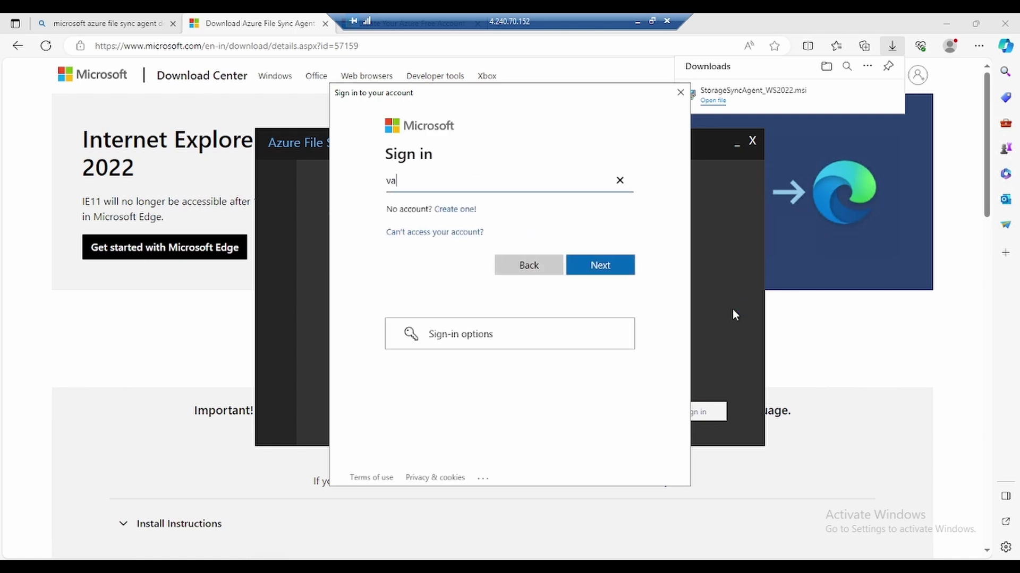
Sign in to Azure with the account e-mail and password.
click(610, 269)
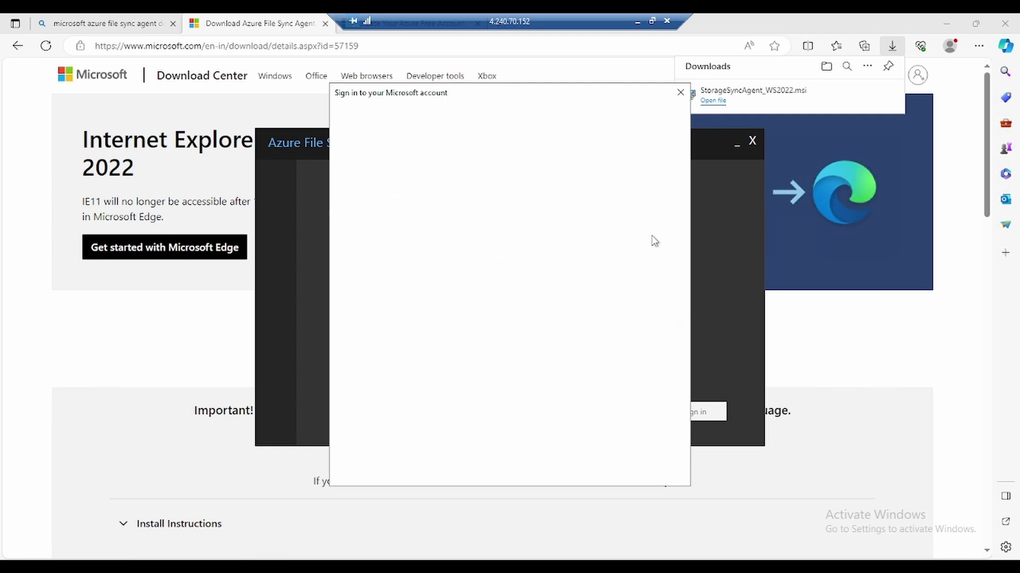
text(•••••••••••)
click(622, 287)
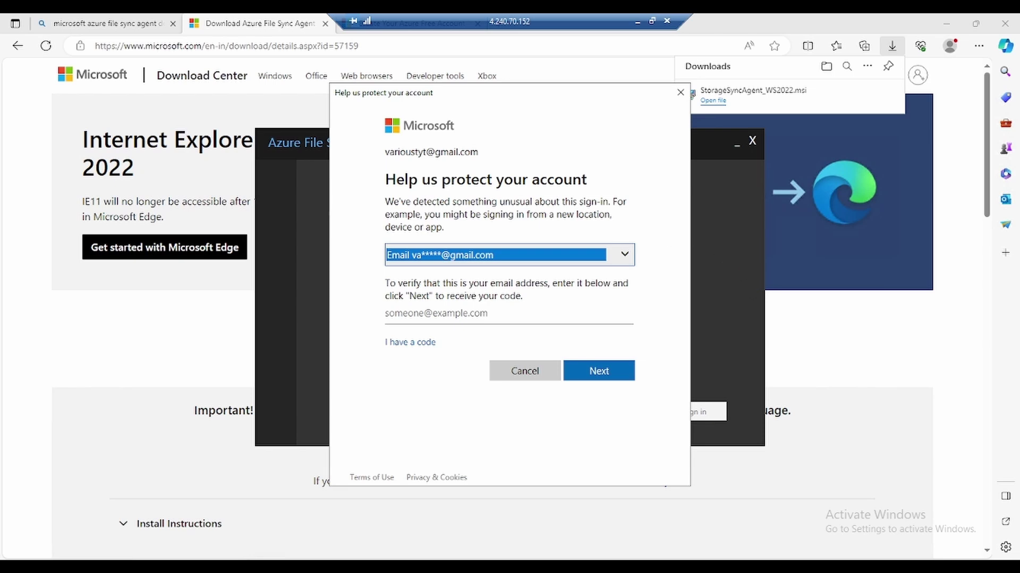
Verify identity with a security code sent to the alternate e-mail and return to registration.
click(608, 374)
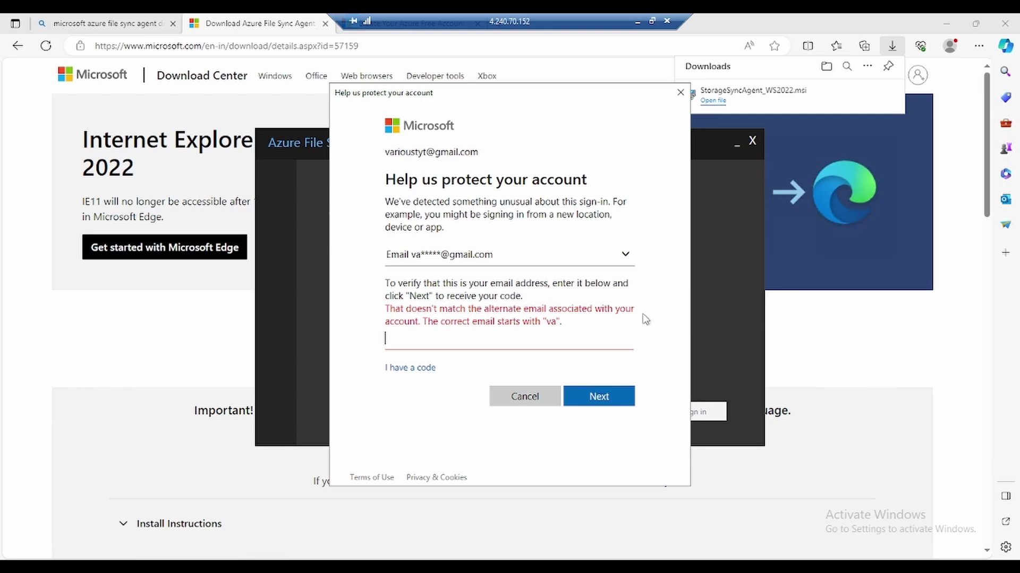
key(ctrl+a)
key(BackSpace)
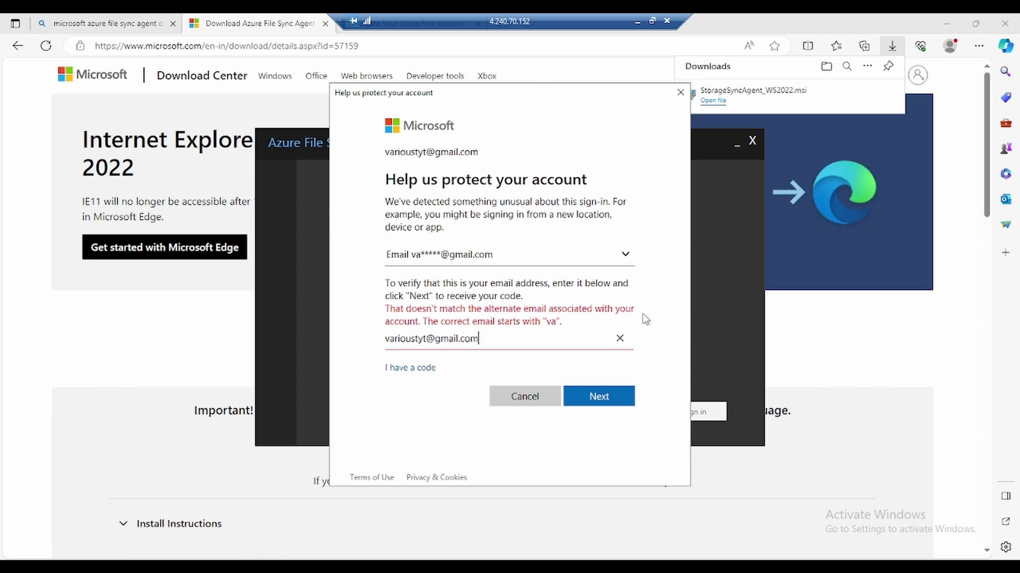
click(599, 397)
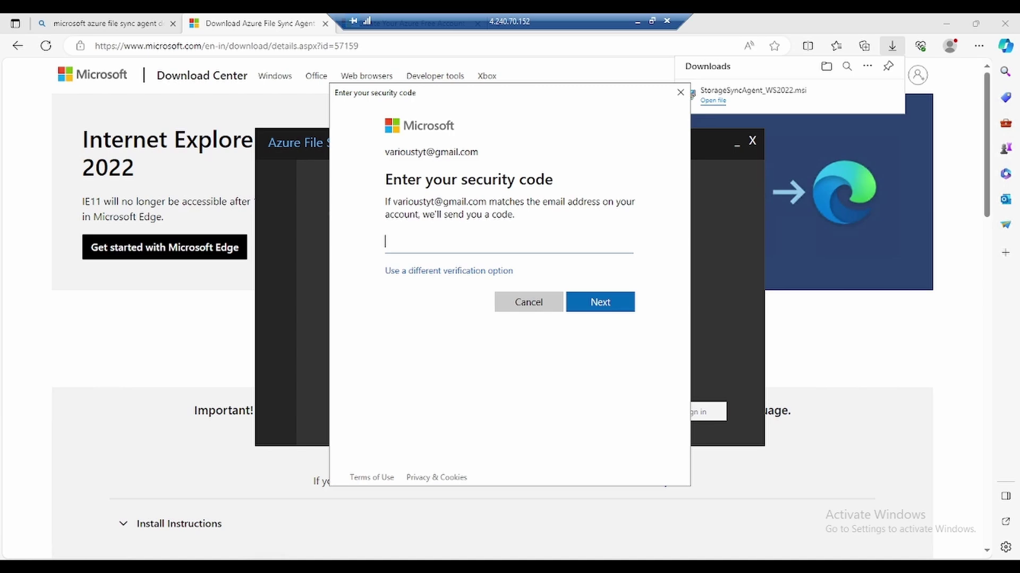
key(ctrl+v)
click(610, 307)
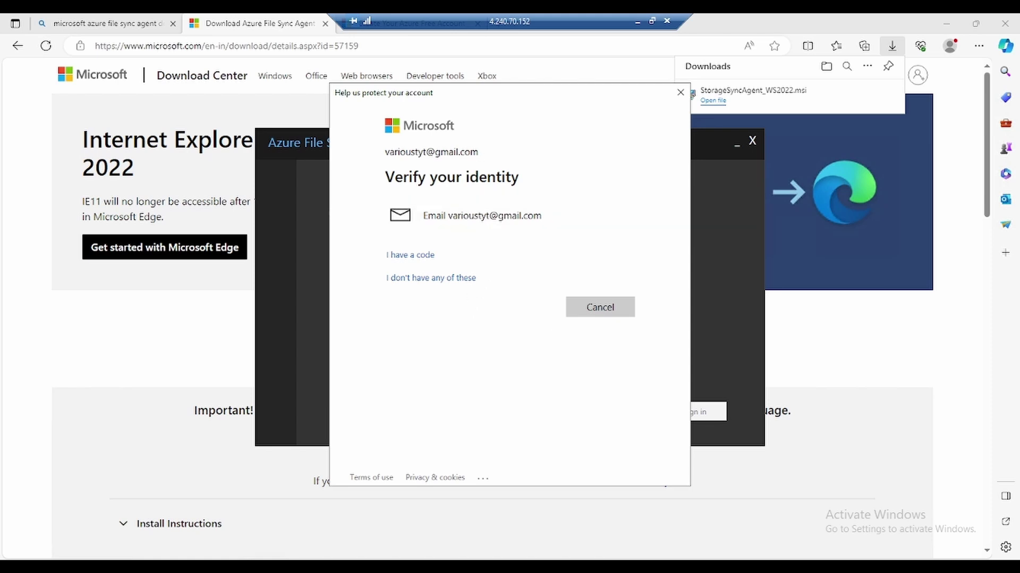
click(680, 94)
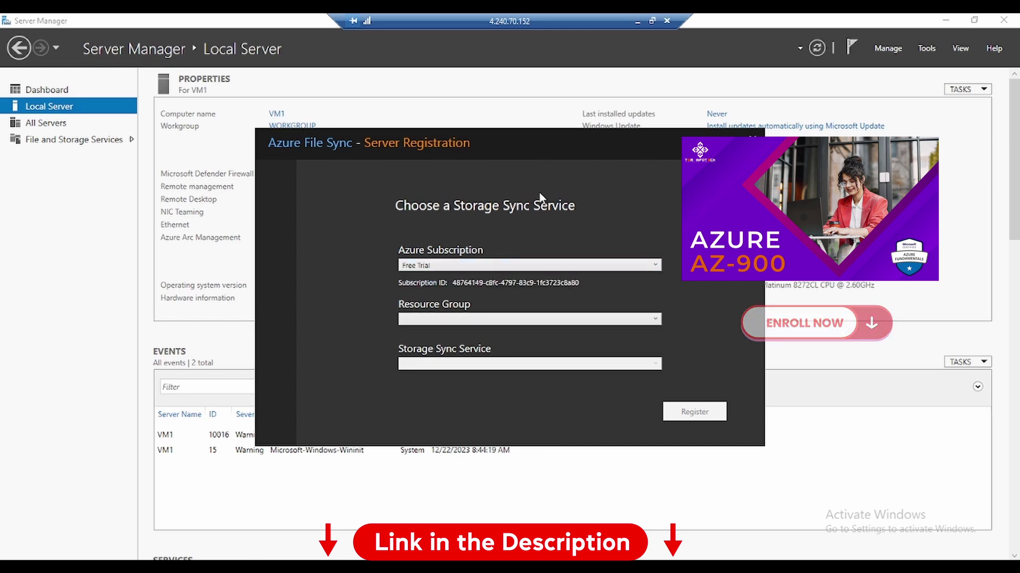
Register the server to teststoragesyncsrv in testsyncgrp, close the registration window and minimize the remote session.
click(486, 320)
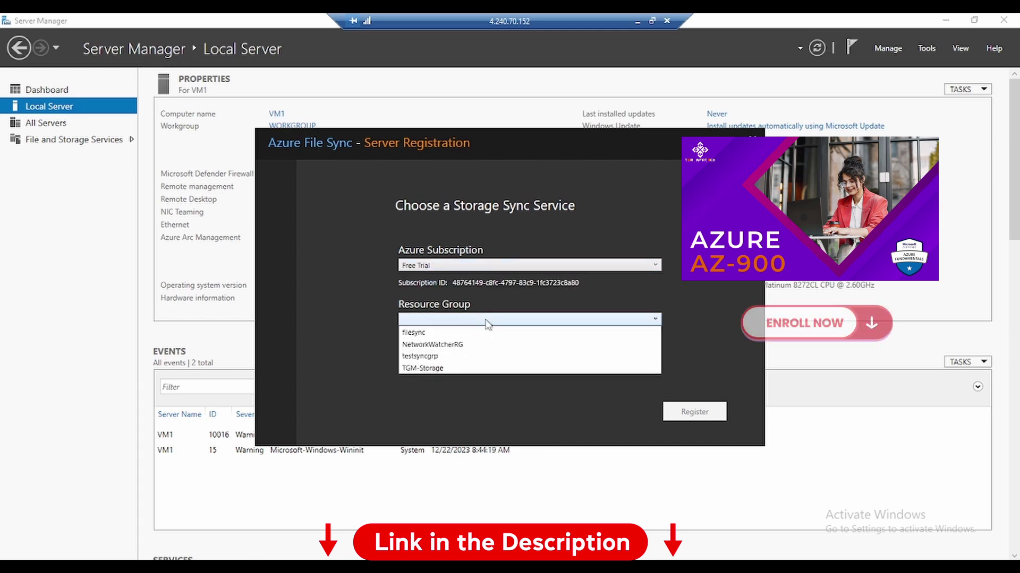
click(435, 356)
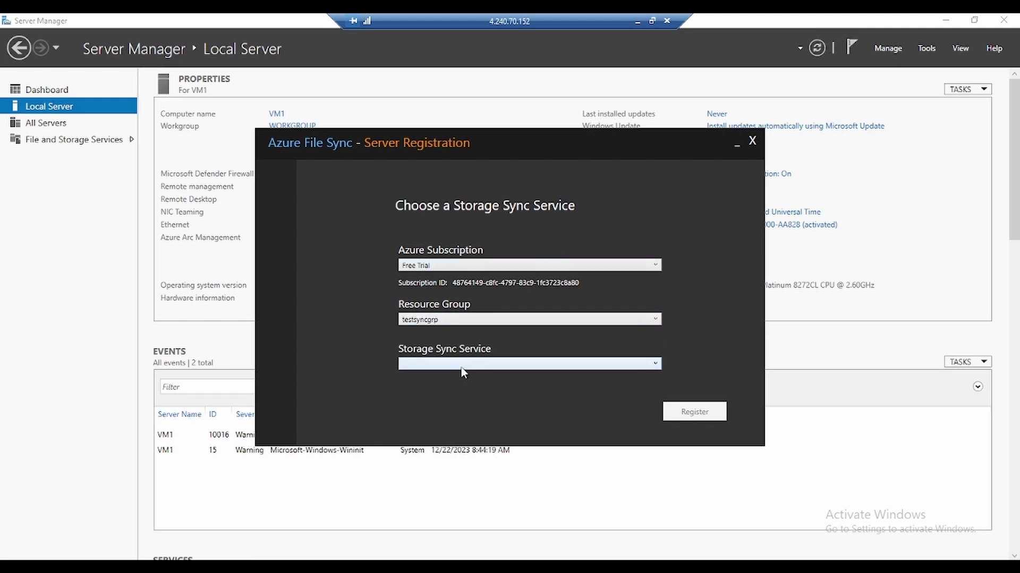
click(478, 366)
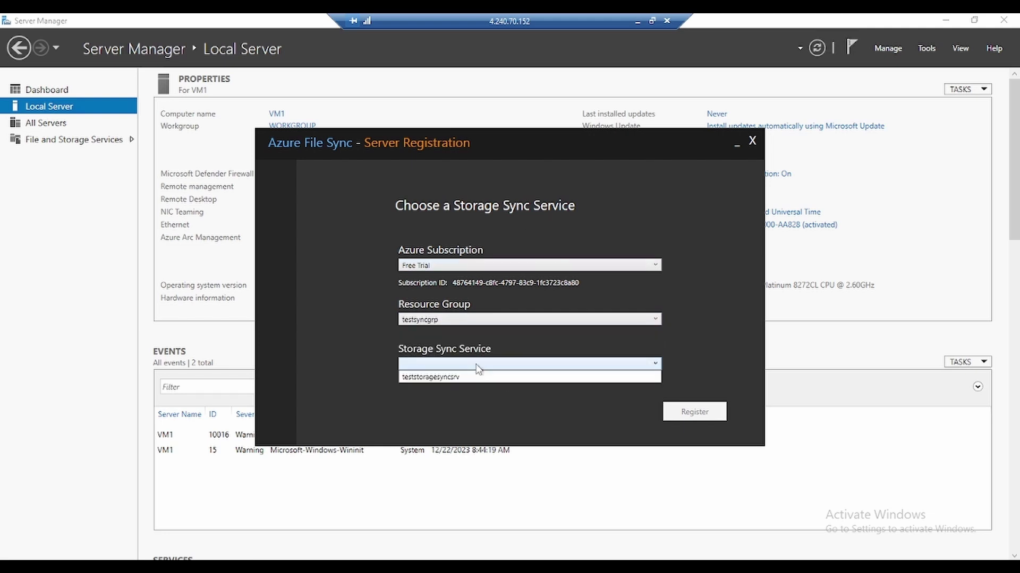
click(437, 378)
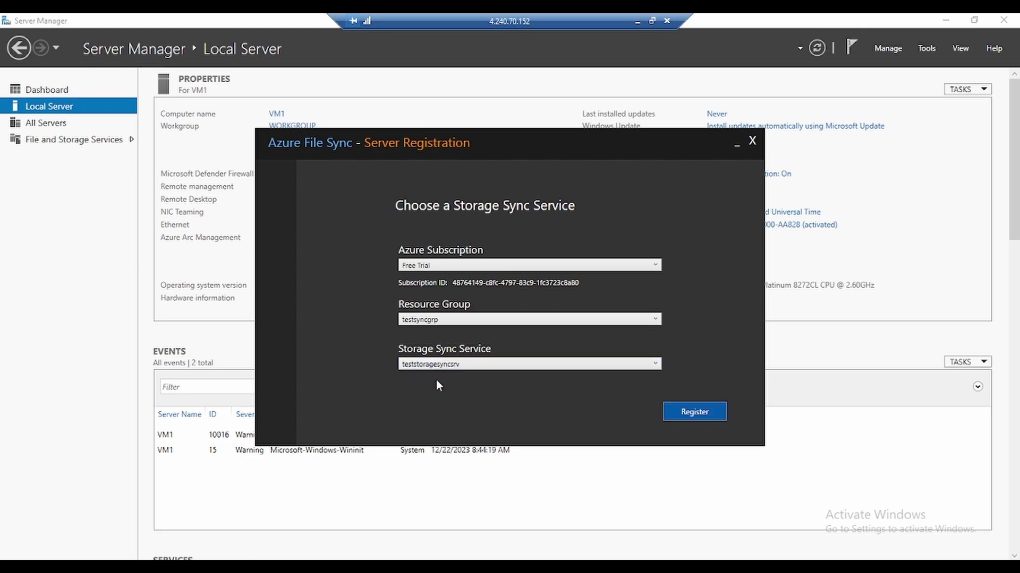
click(694, 412)
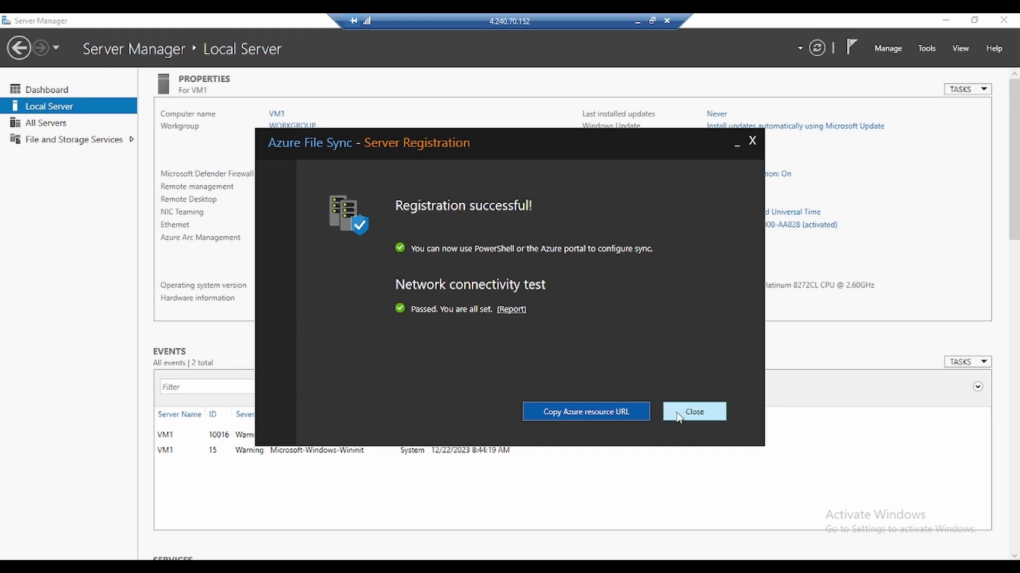
click(740, 147)
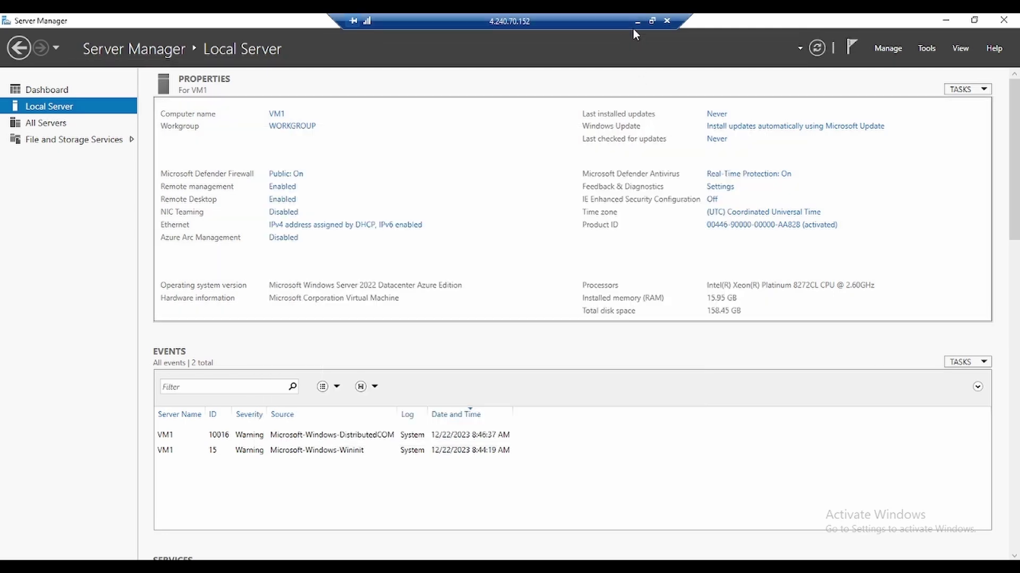
click(637, 21)
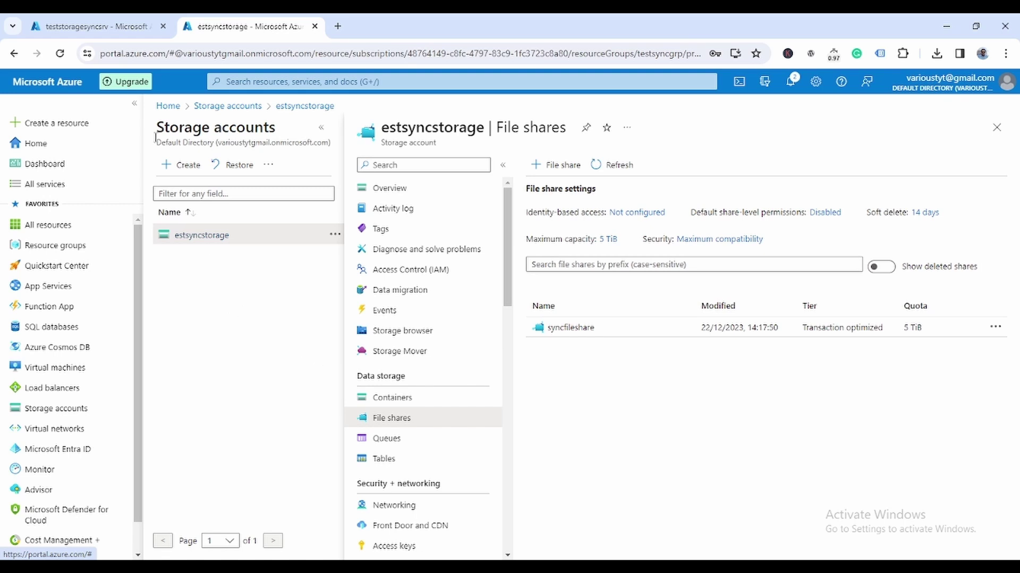
Confirm VM1 is listed under Registered servers in teststoragesyncsrv, then open the testsyncgrptgm sync group.
click(104, 26)
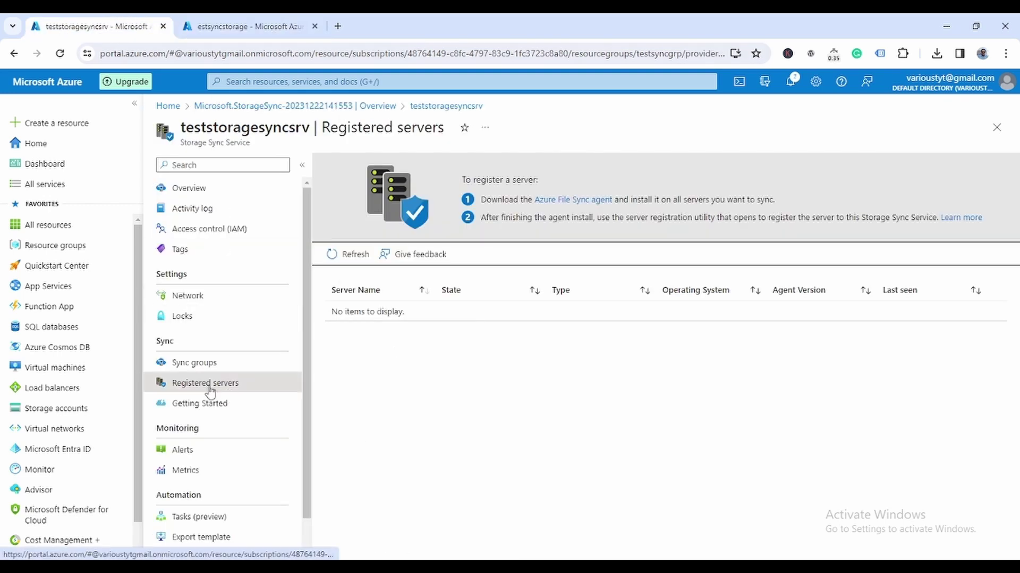
click(194, 363)
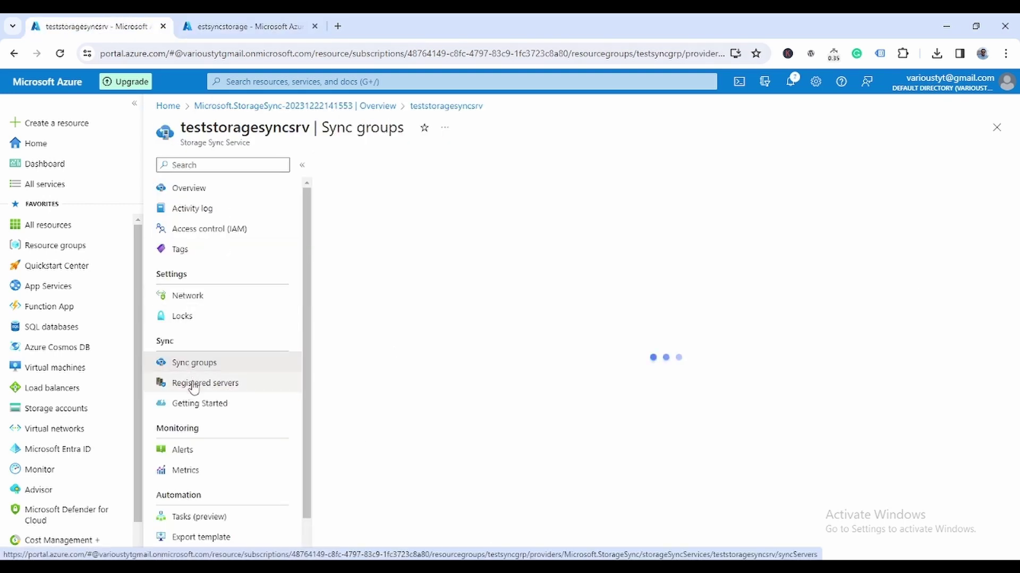
click(191, 384)
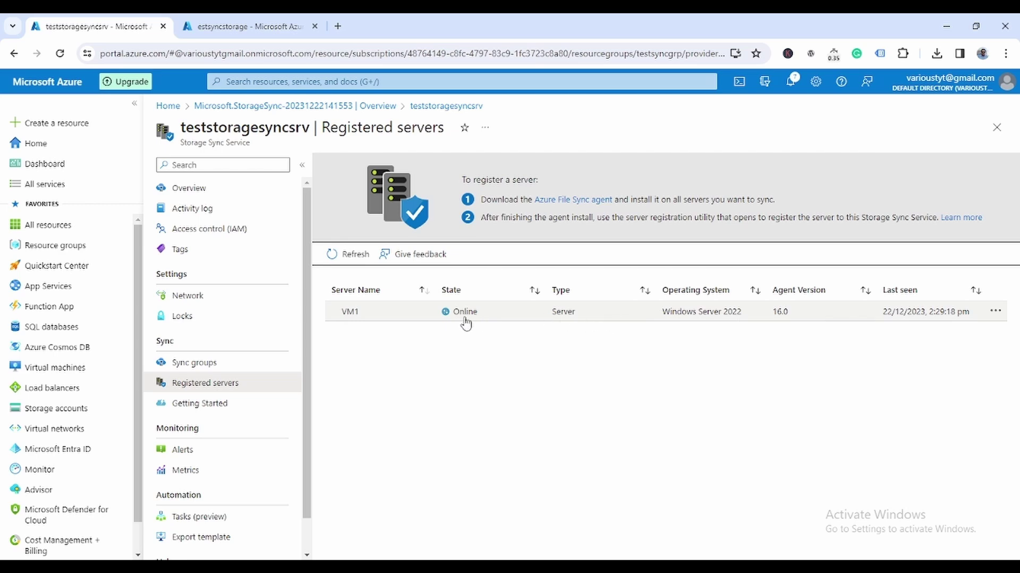
click(215, 366)
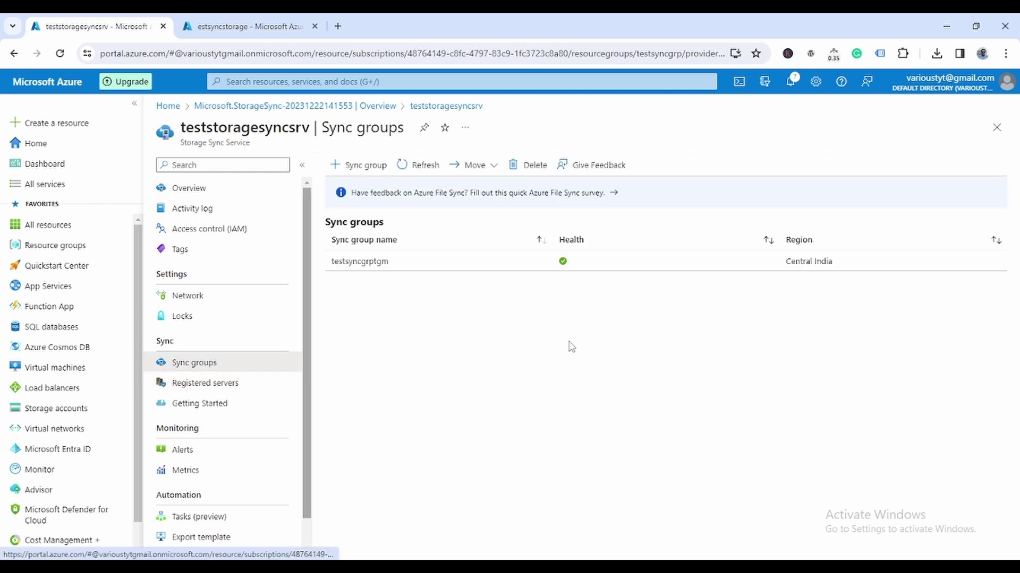
click(362, 262)
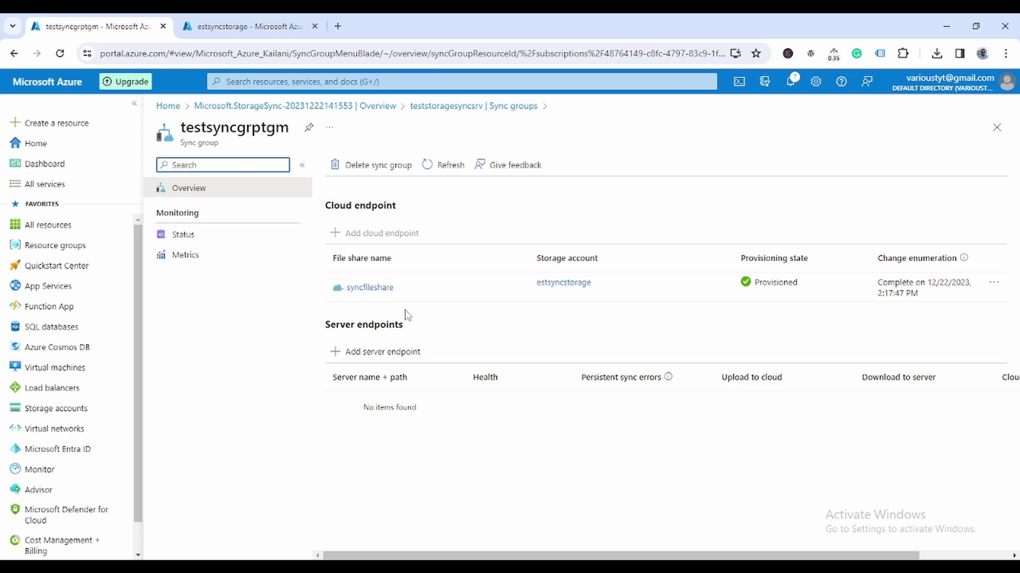
Start a new server endpoint in testsyncgrptgm with VM1 as the registered server, ready for a path.
click(393, 359)
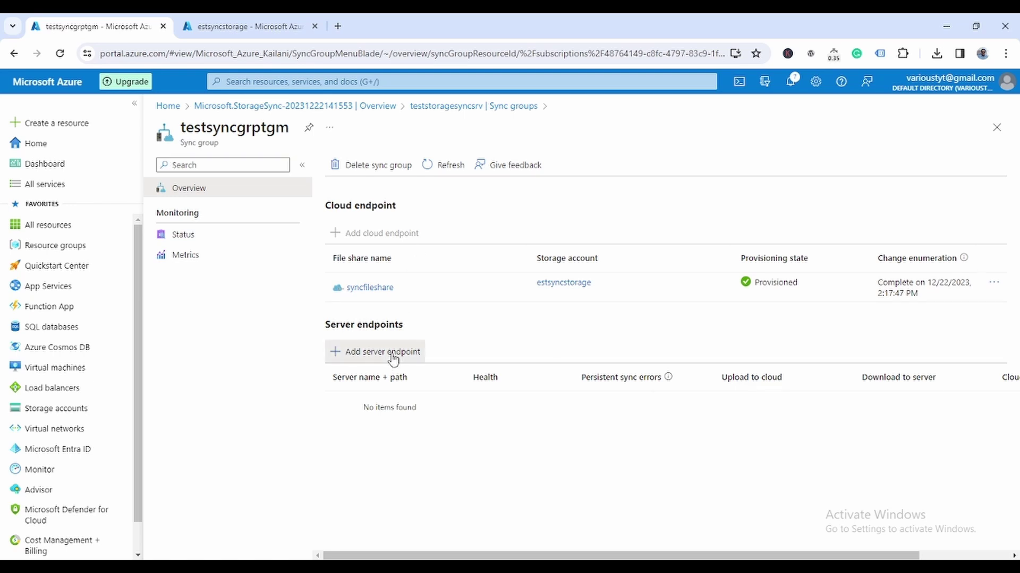
click(713, 300)
click(734, 316)
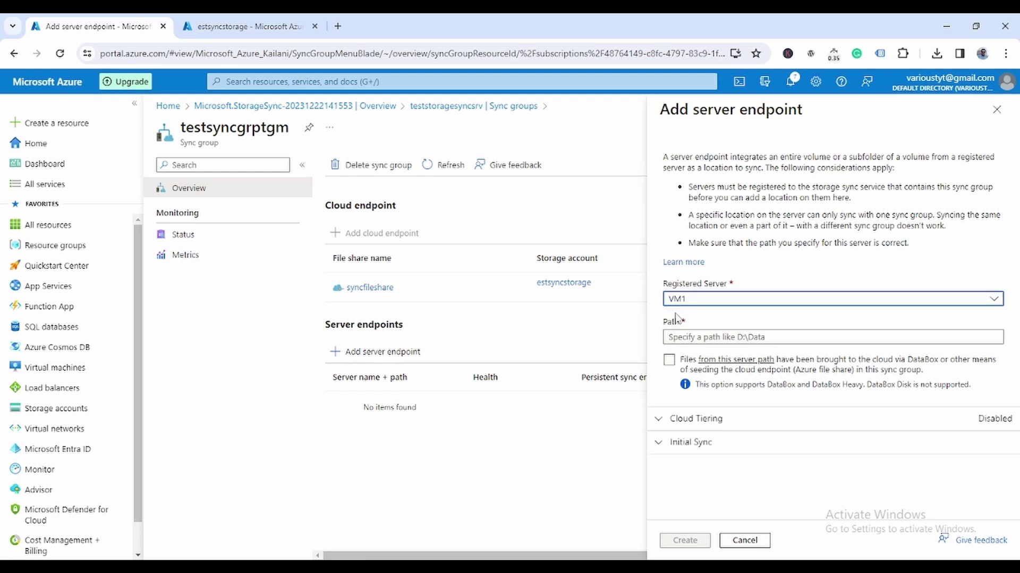
click(716, 301)
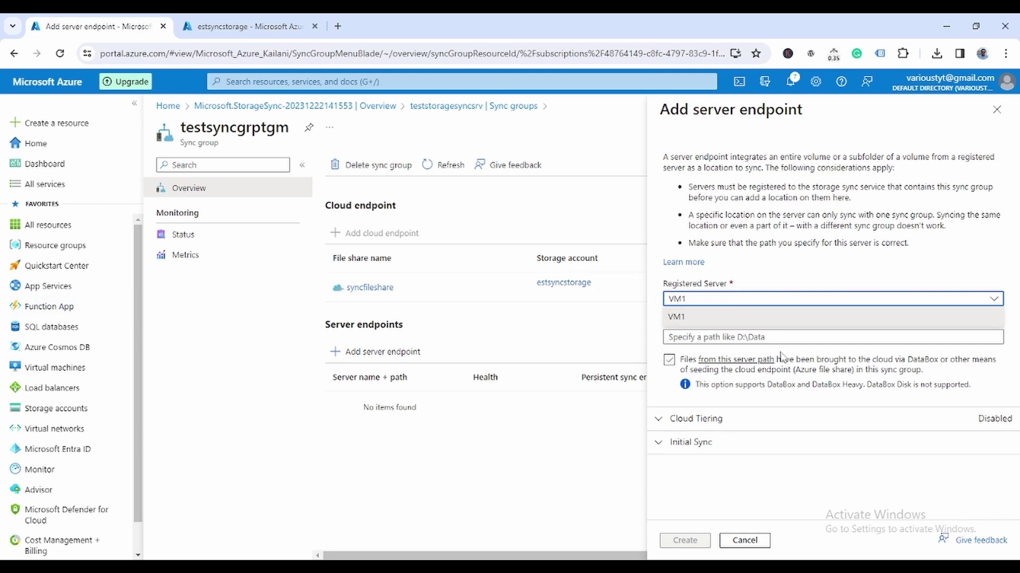
click(696, 323)
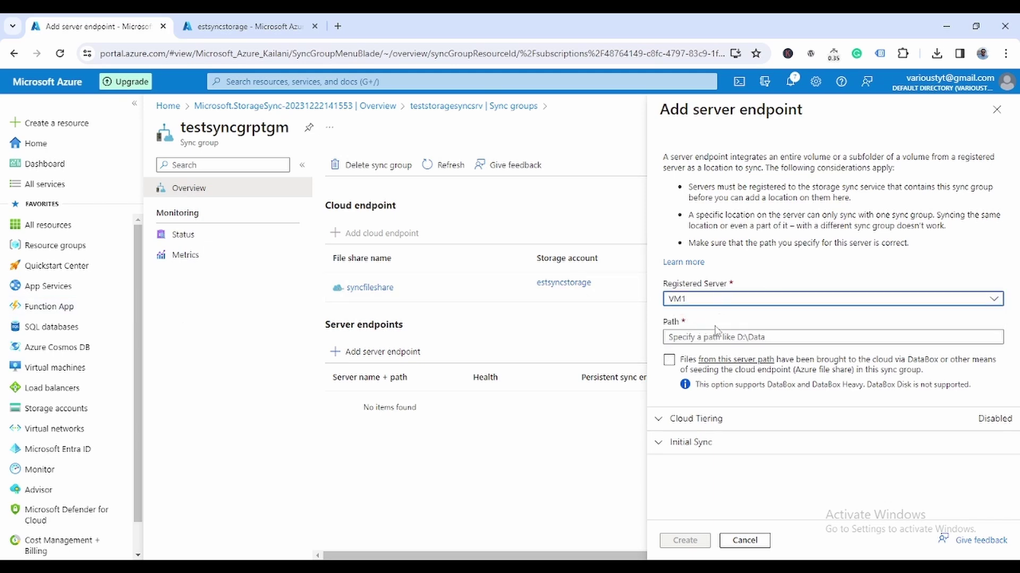
click(707, 338)
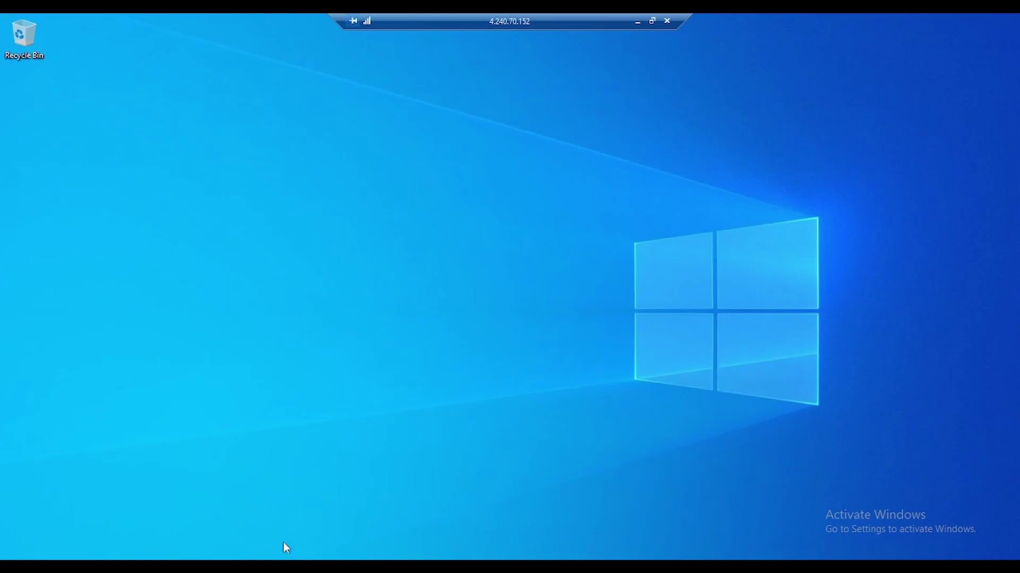
Open File Explorer on VM1 at the Windows (C:) drive.
key(super)
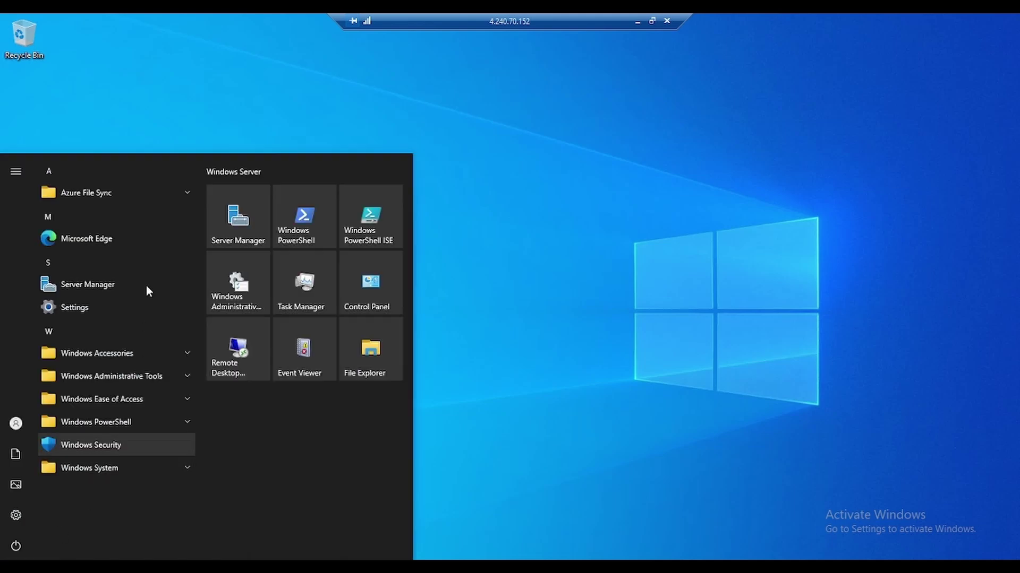
click(80, 353)
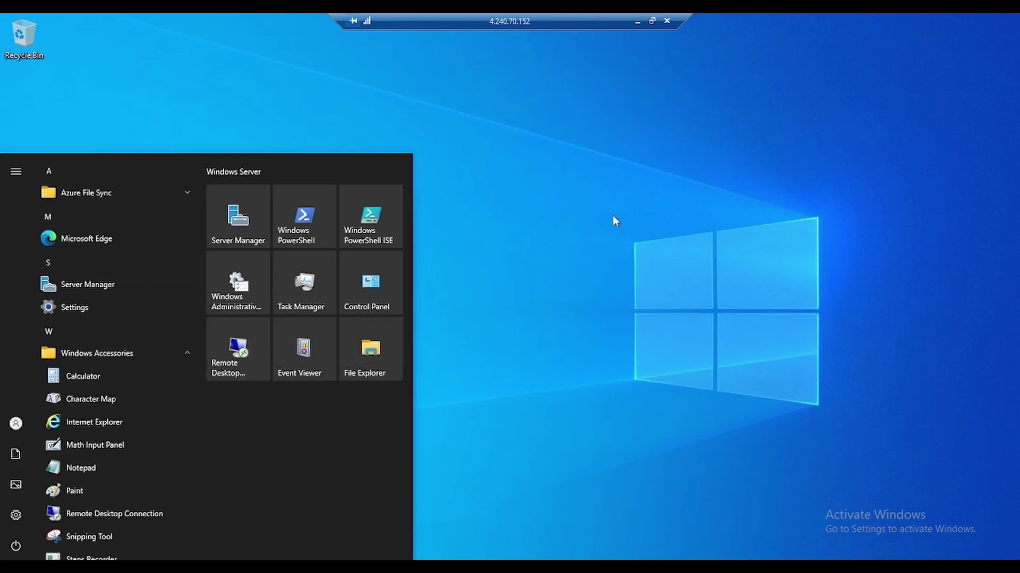
click(370, 349)
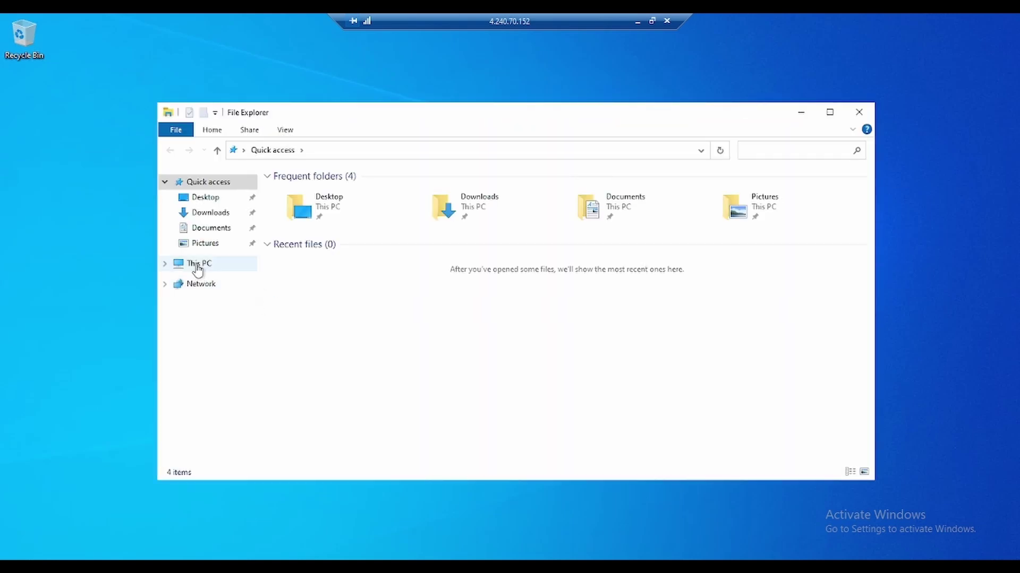
click(200, 264)
double_click(353, 326)
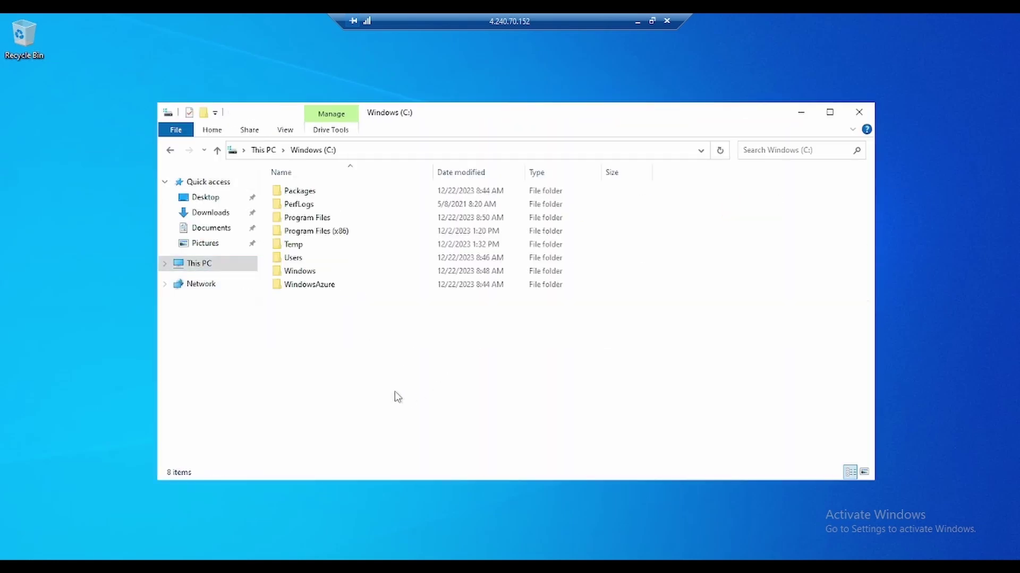
Create a folder named manjit on C: and copy its path C:\manjit.
right_click(310, 348)
mouse_move(353, 468)
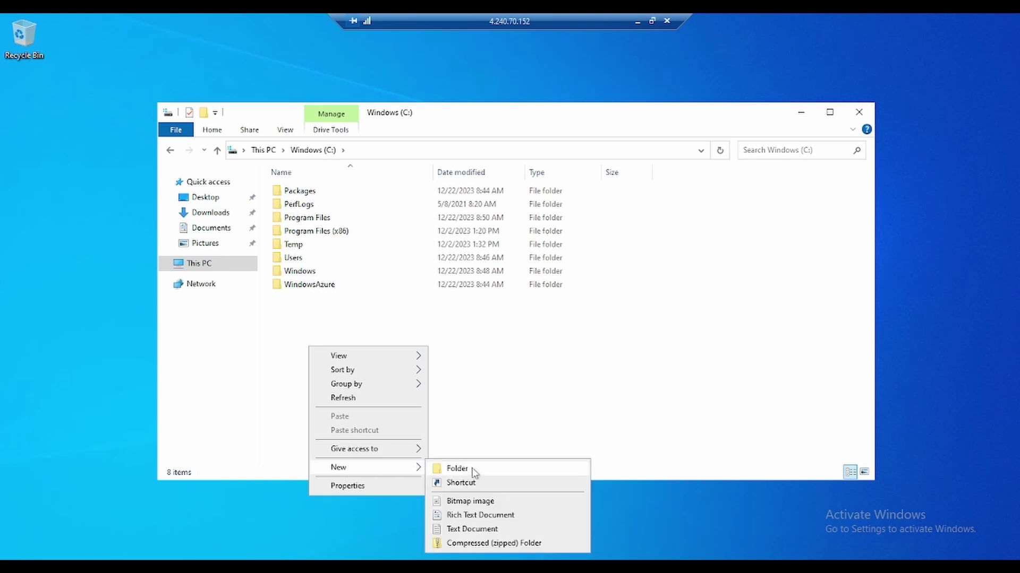
click(474, 469)
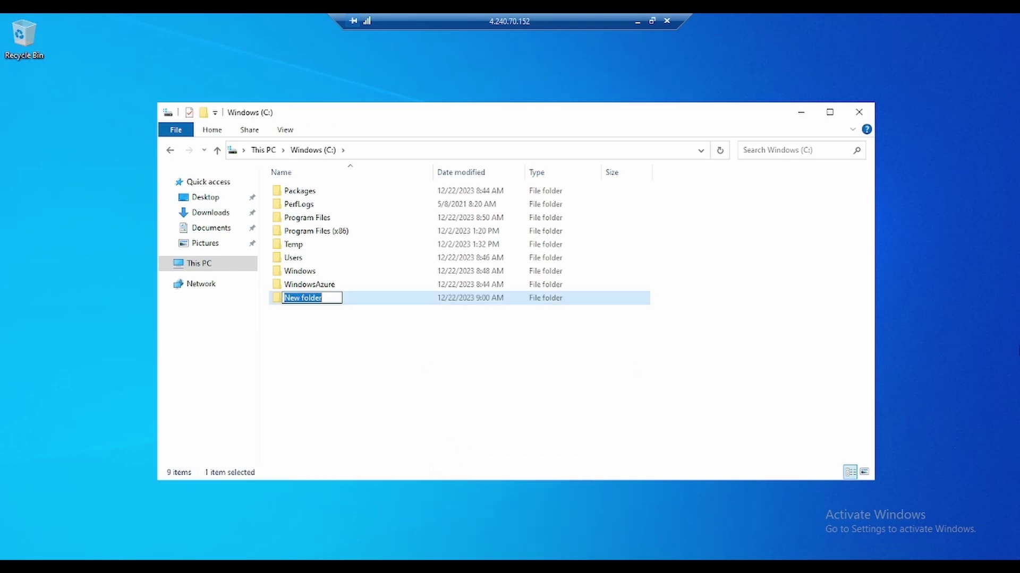
text(manjit)
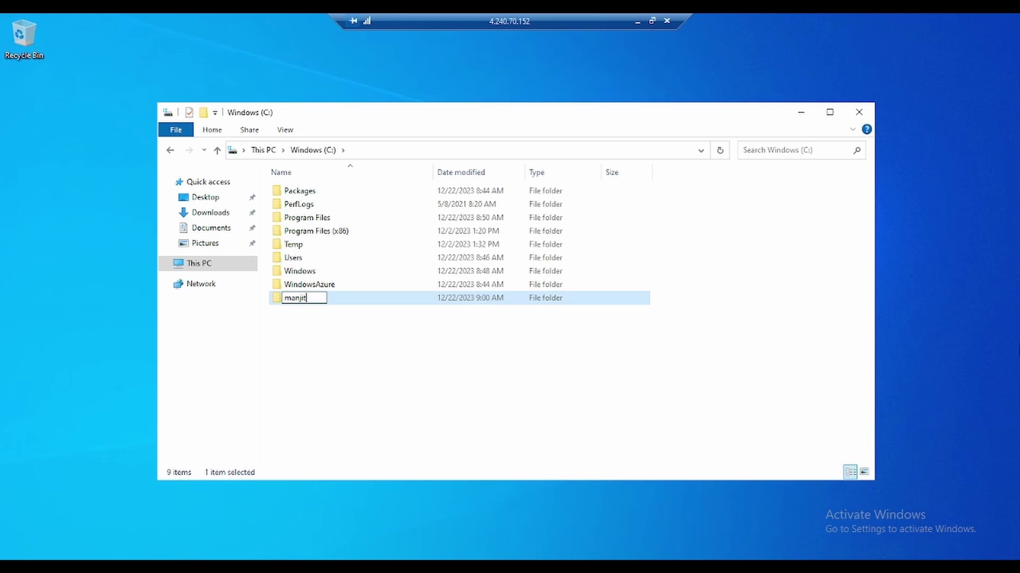
key(Return)
key(Return)
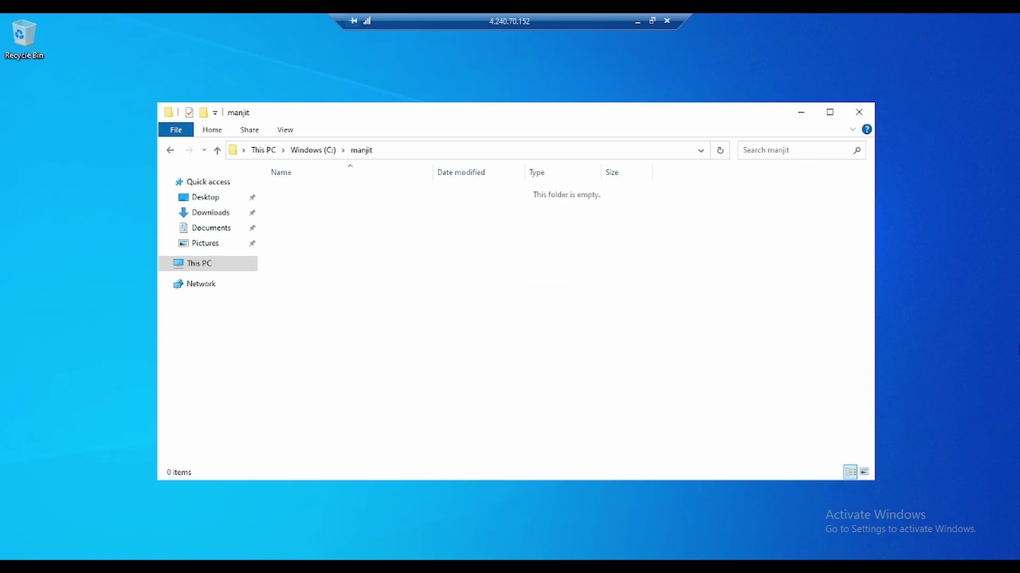
click(400, 151)
key(ctrl+c)
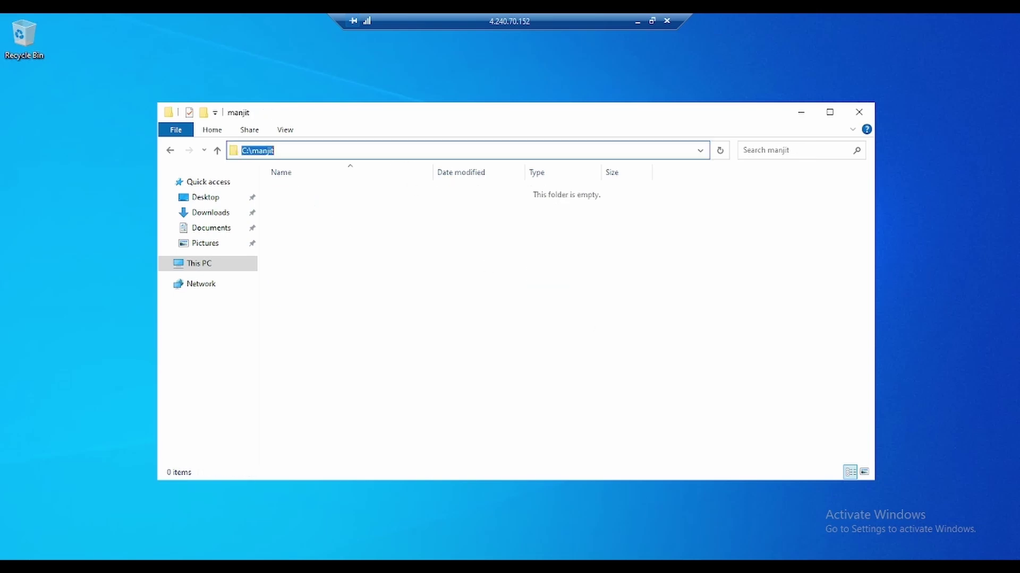
Create the VM1 server endpoint with path C:\manjit.
click(637, 21)
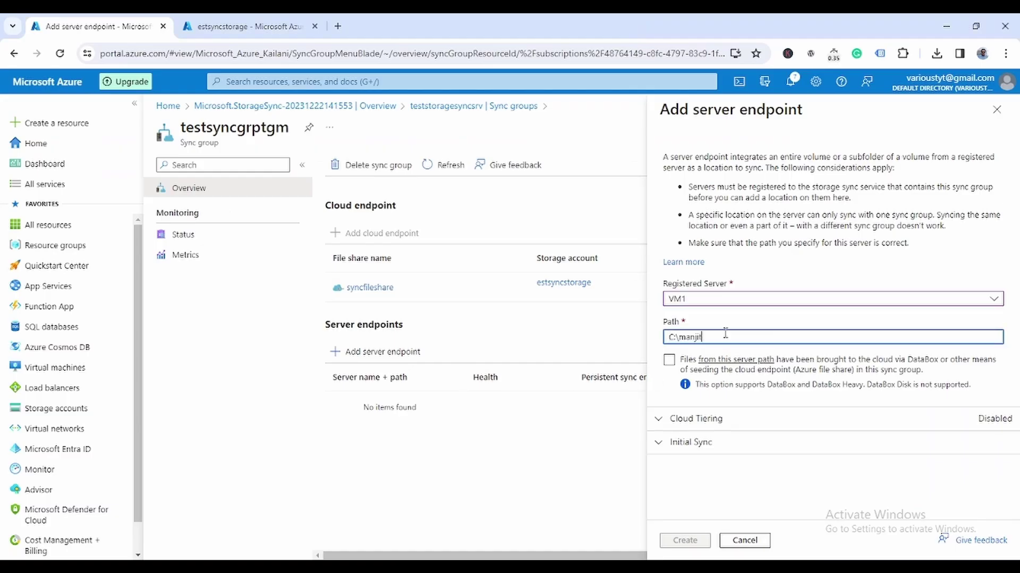
key(ctrl+v)
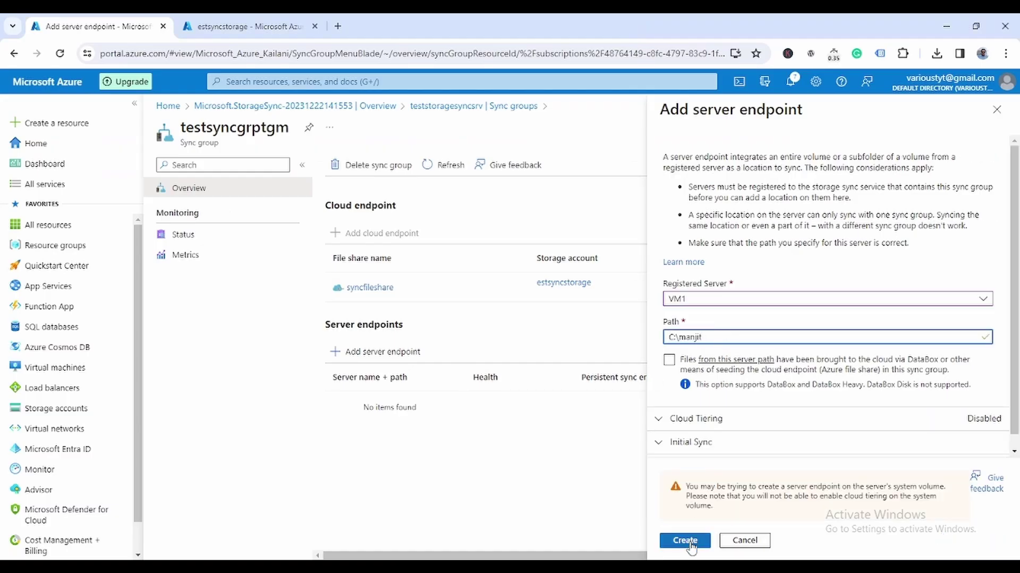
click(689, 541)
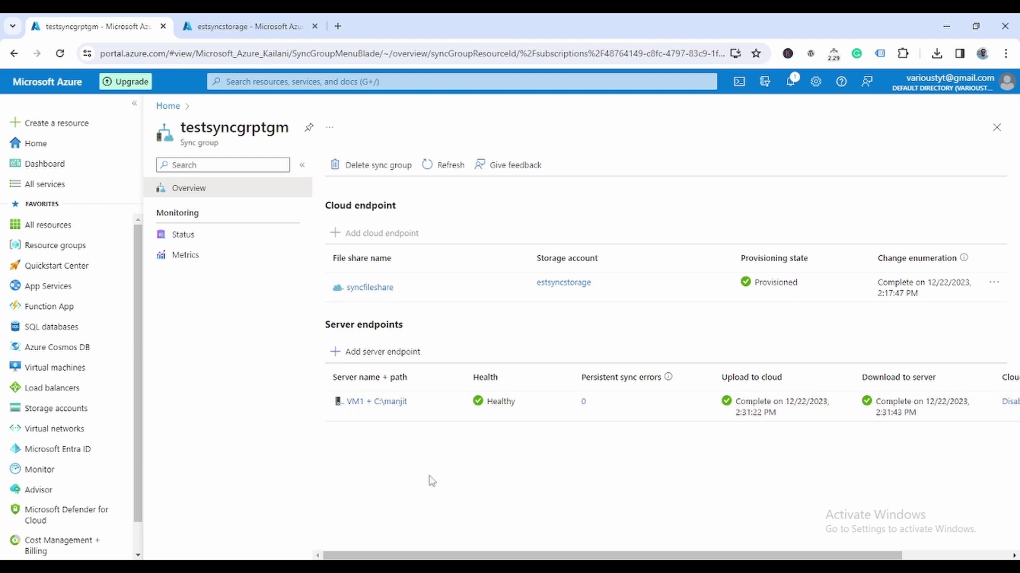
Check the syncfileshare overview in storage account estsyncstorage, then return to the VM1 remote desktop.
click(284, 29)
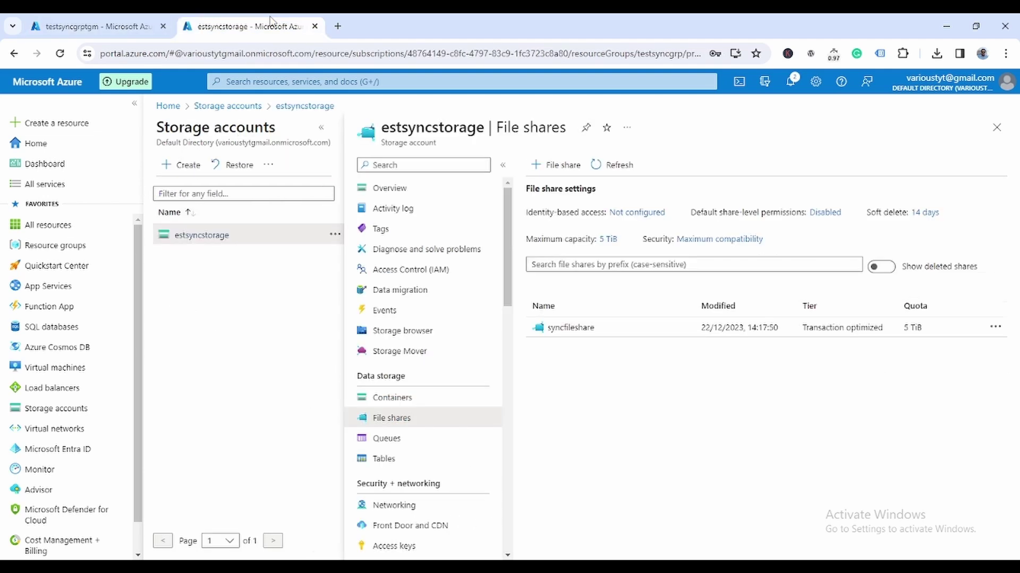
click(59, 409)
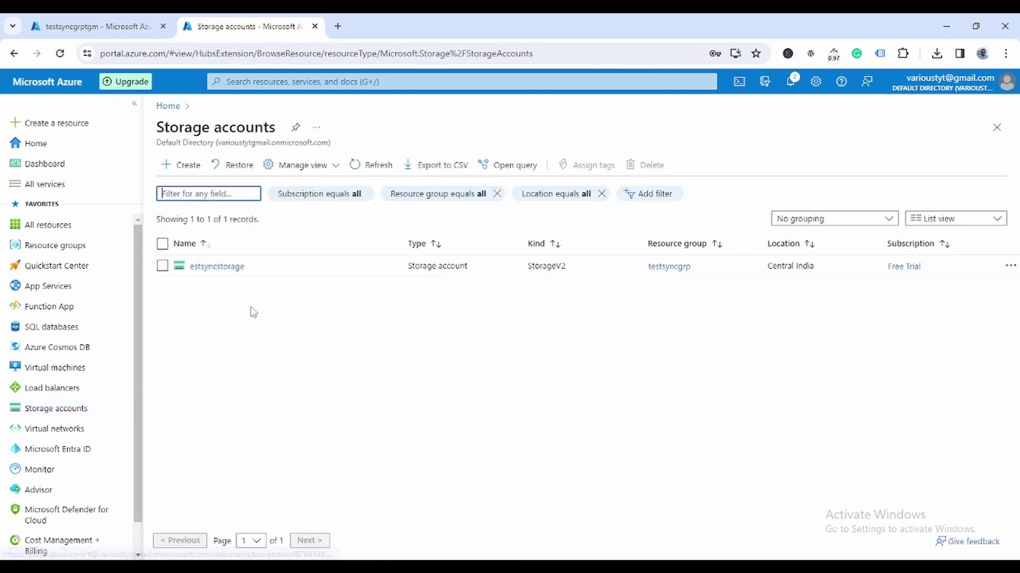
click(218, 267)
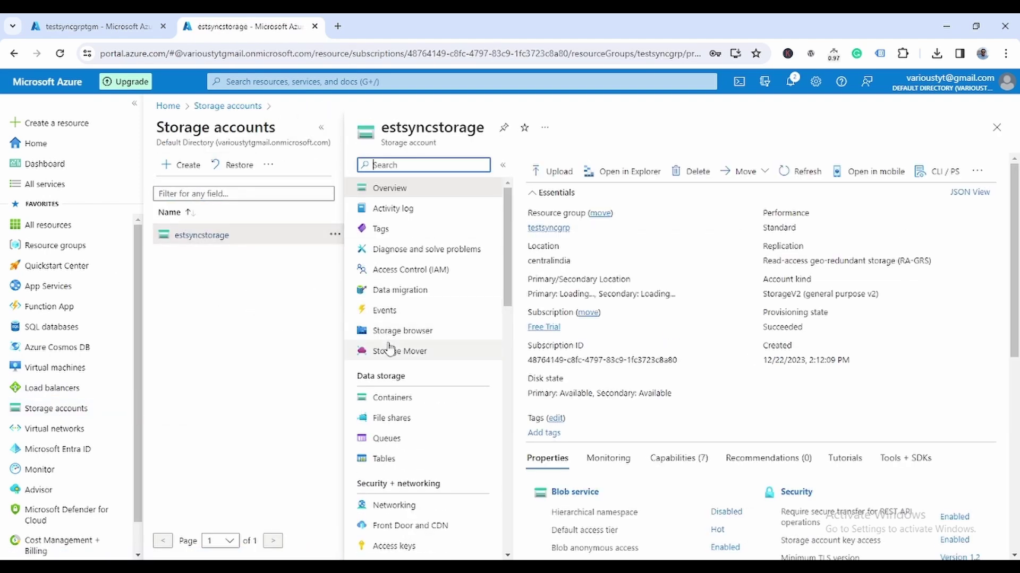
click(393, 419)
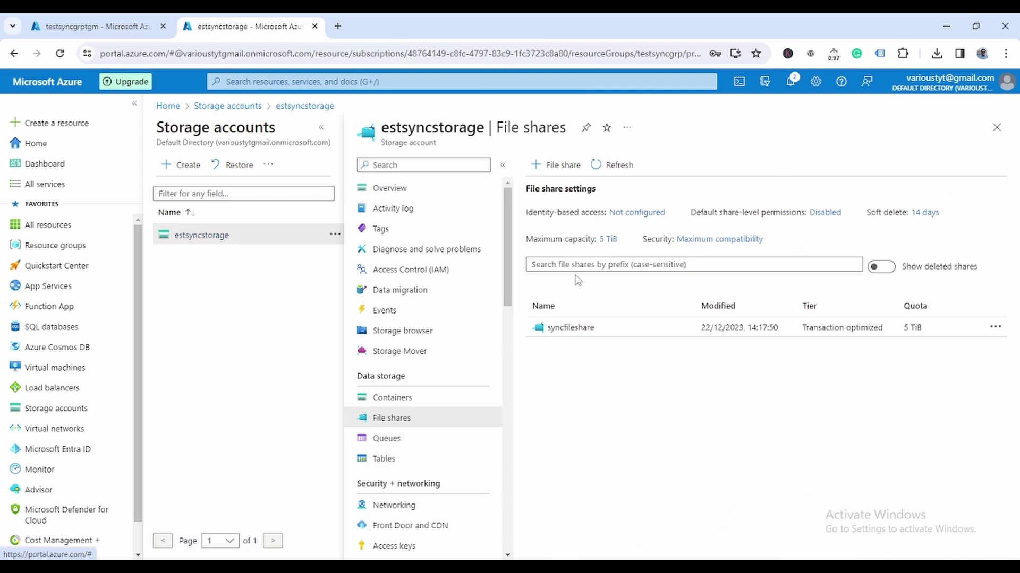
click(561, 330)
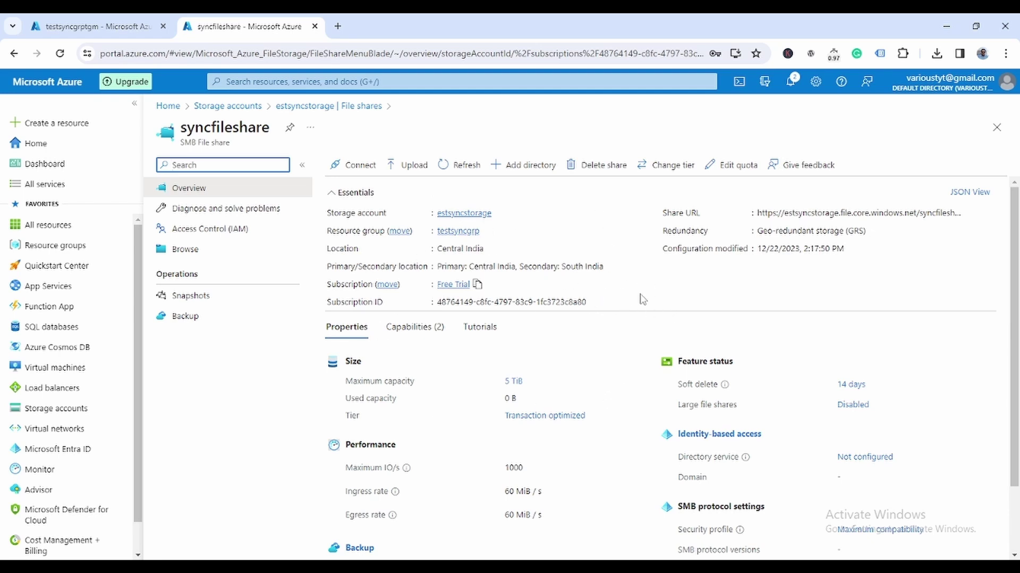
click(417, 165)
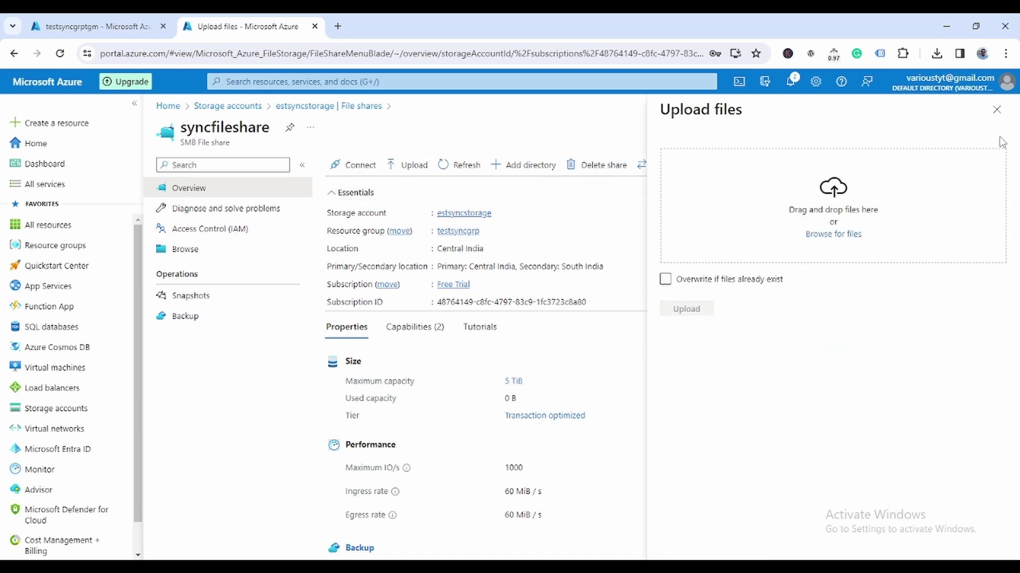
click(996, 110)
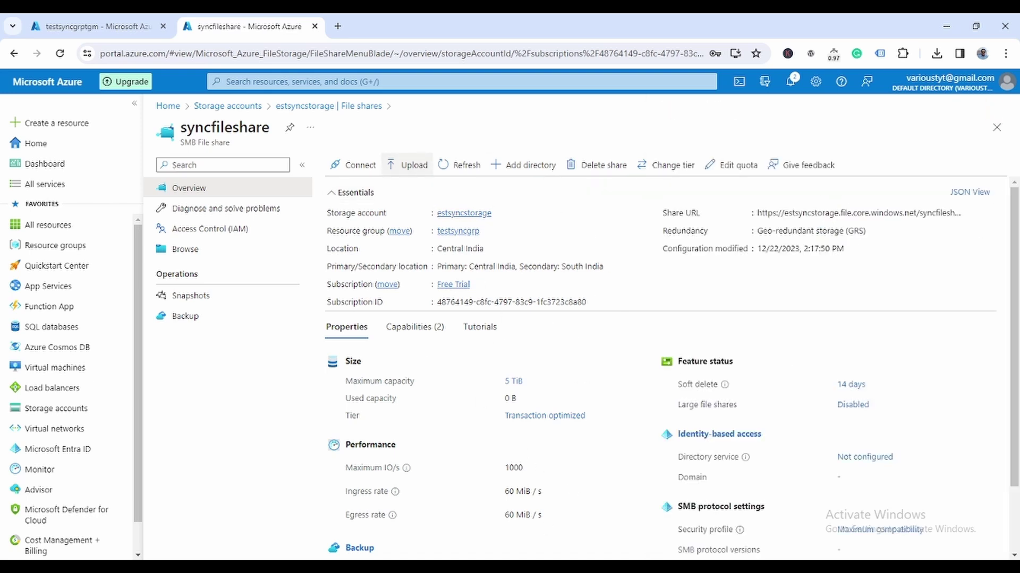
click(556, 467)
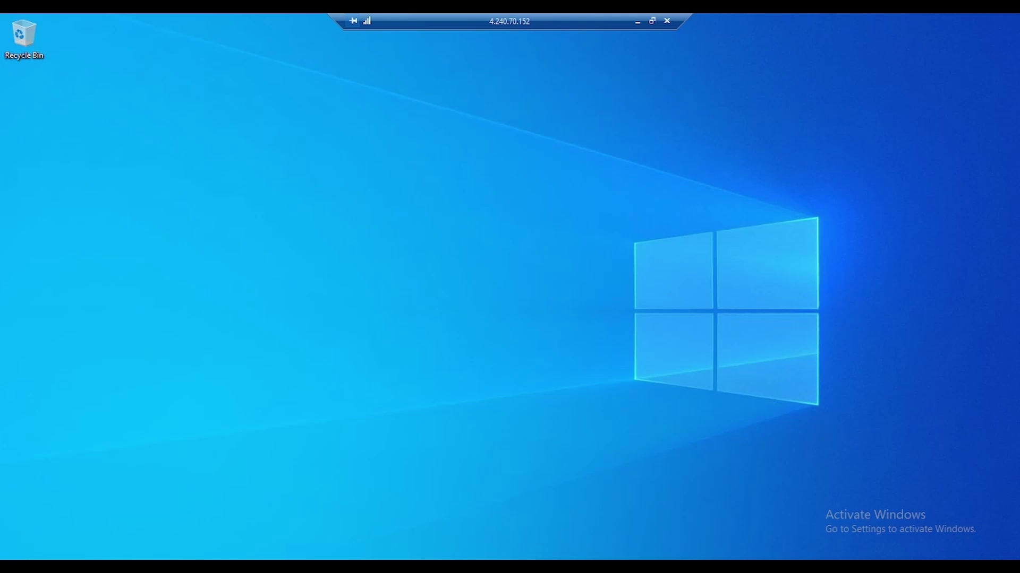
Open the C:\manjit folder in File Explorer on VM1.
key(super)
click(393, 355)
click(199, 263)
click(365, 334)
double_click(365, 334)
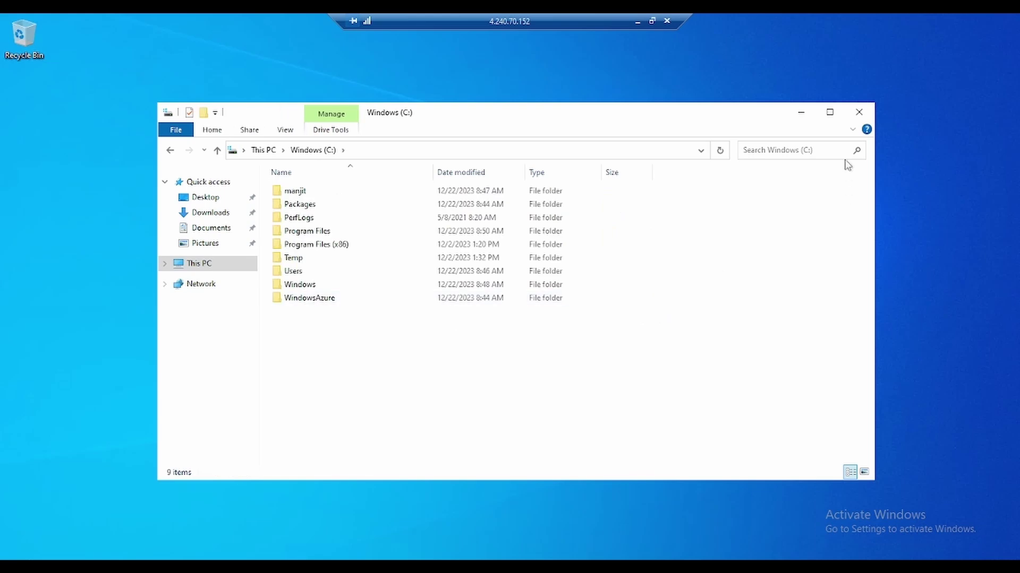
double_click(295, 191)
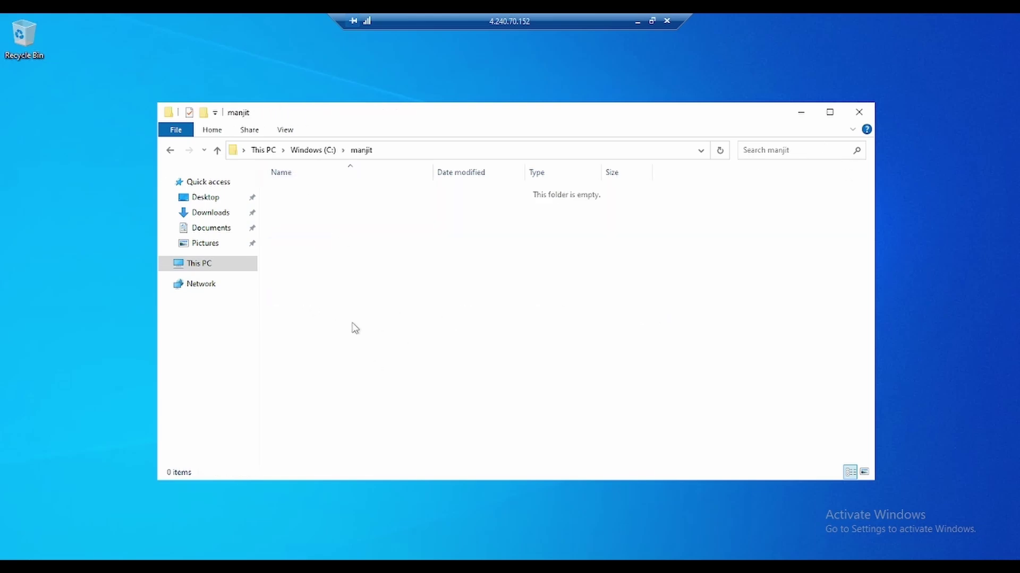
Create a subfolder named manjit inside C:\manjit.
right_click(352, 249)
mouse_move(401, 405)
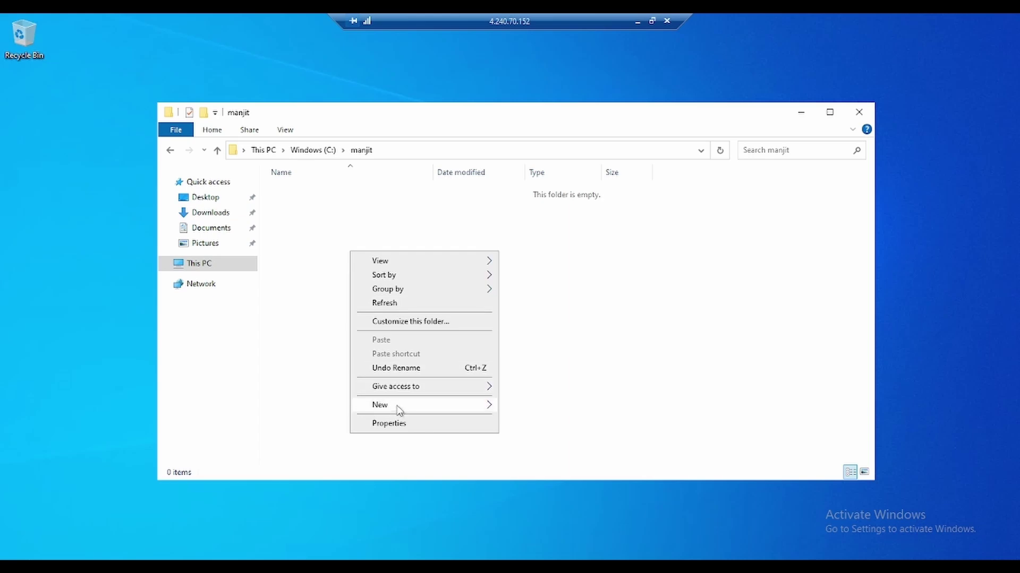
click(525, 412)
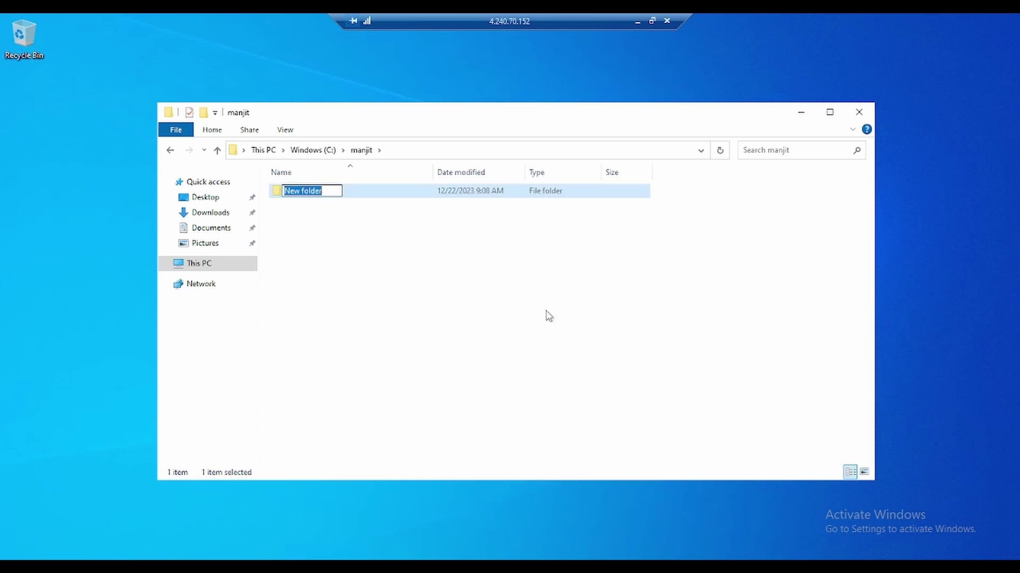
text(manjit)
key(Return)
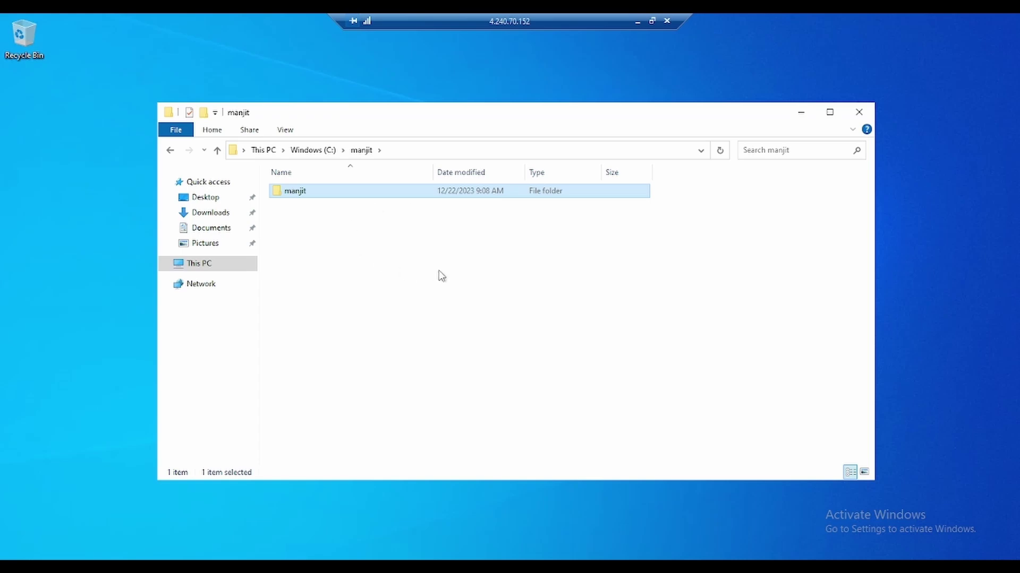
Add a Rich Text Document named tgm infotech to C:\manjit, then minimize the remote session.
right_click(315, 272)
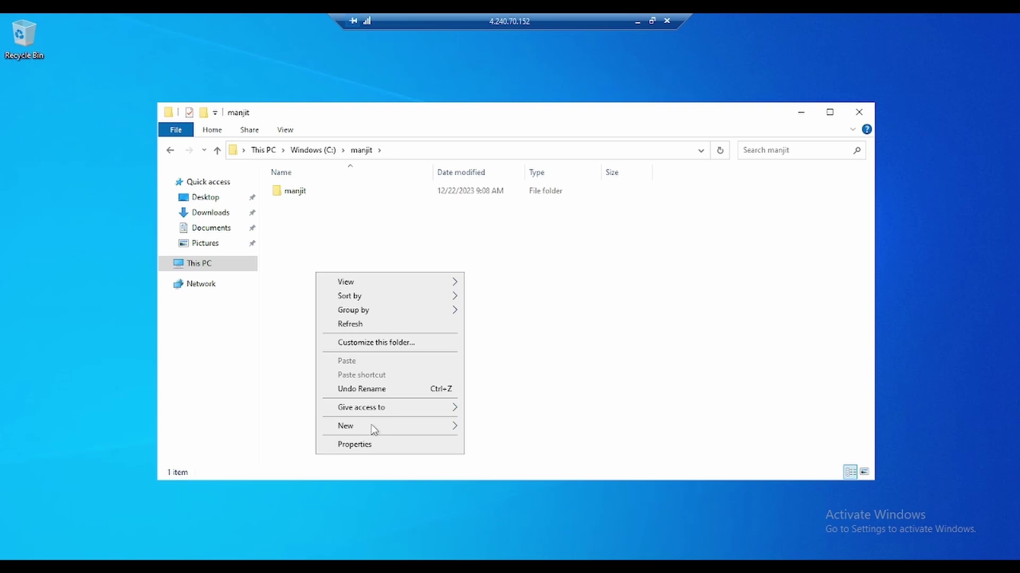
mouse_move(373, 426)
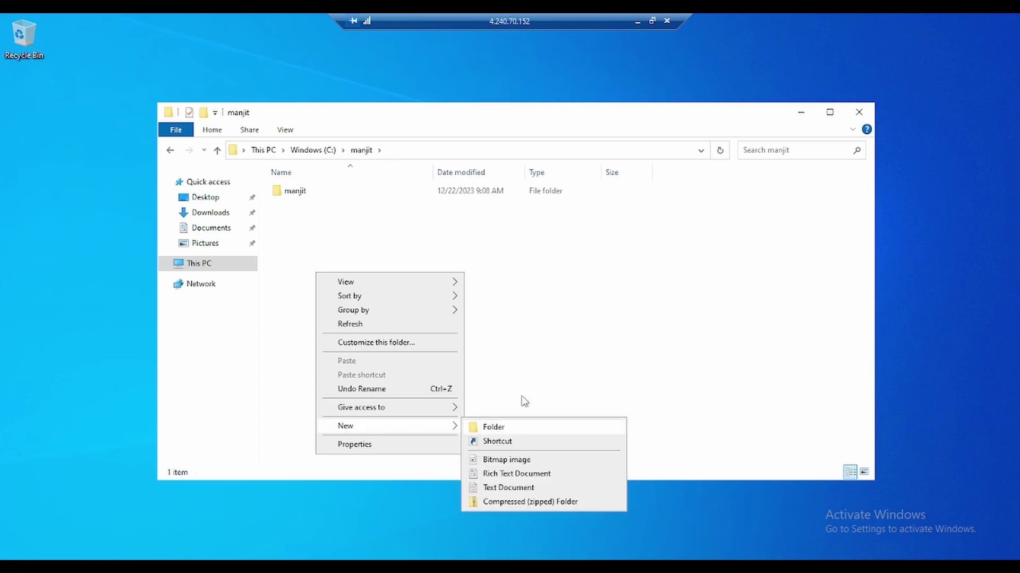
click(503, 475)
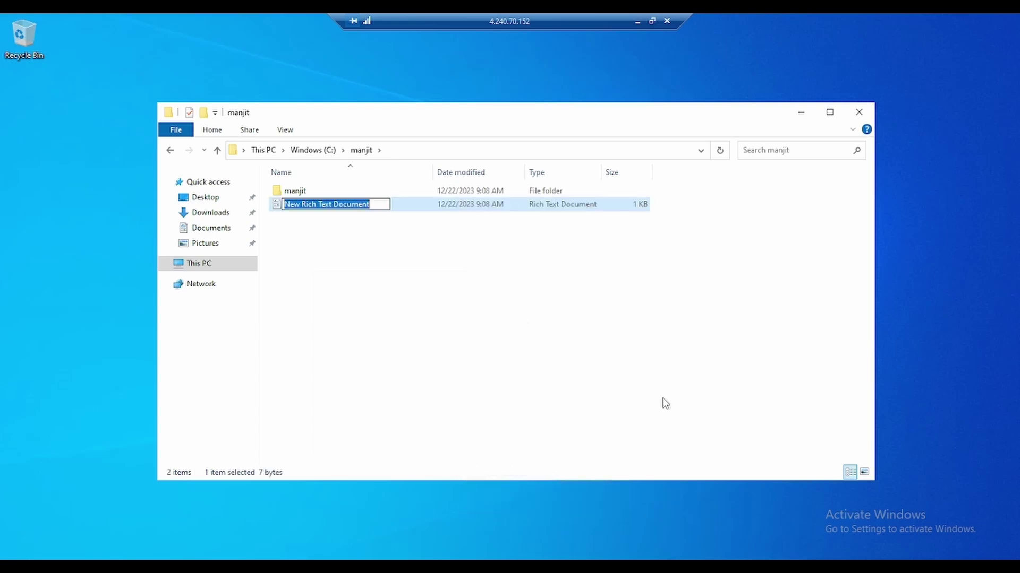
text(tgm infotech)
key(Return)
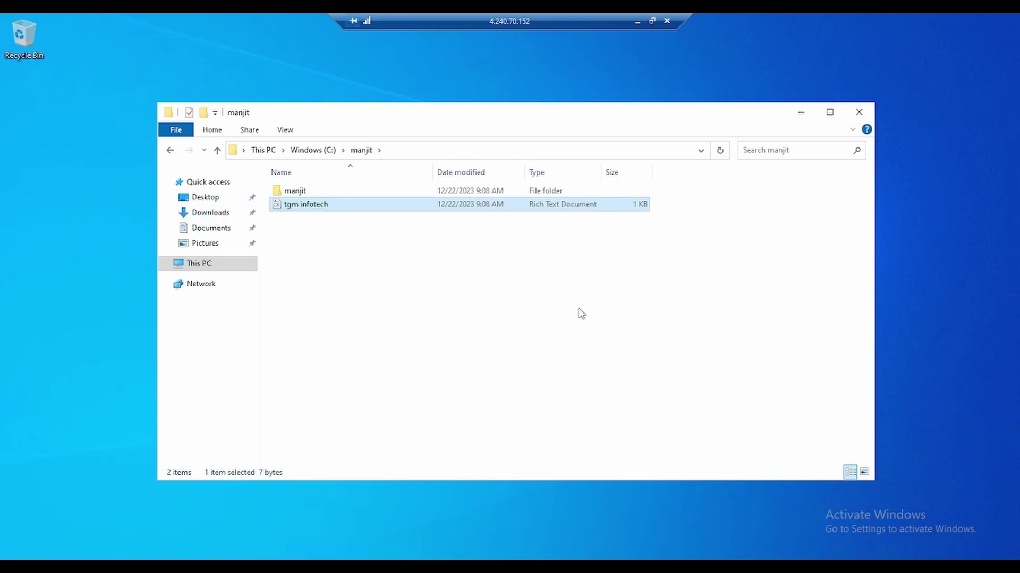
click(636, 21)
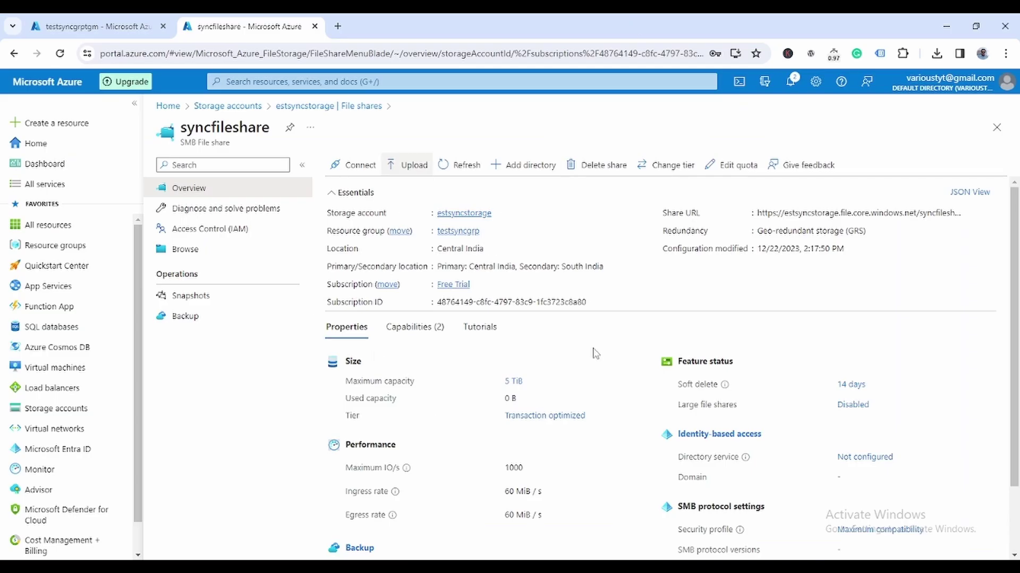
Browse syncfileshare, inspect the synced tgm infotech.rtf (7 B), and attempt deleting the share.
click(187, 250)
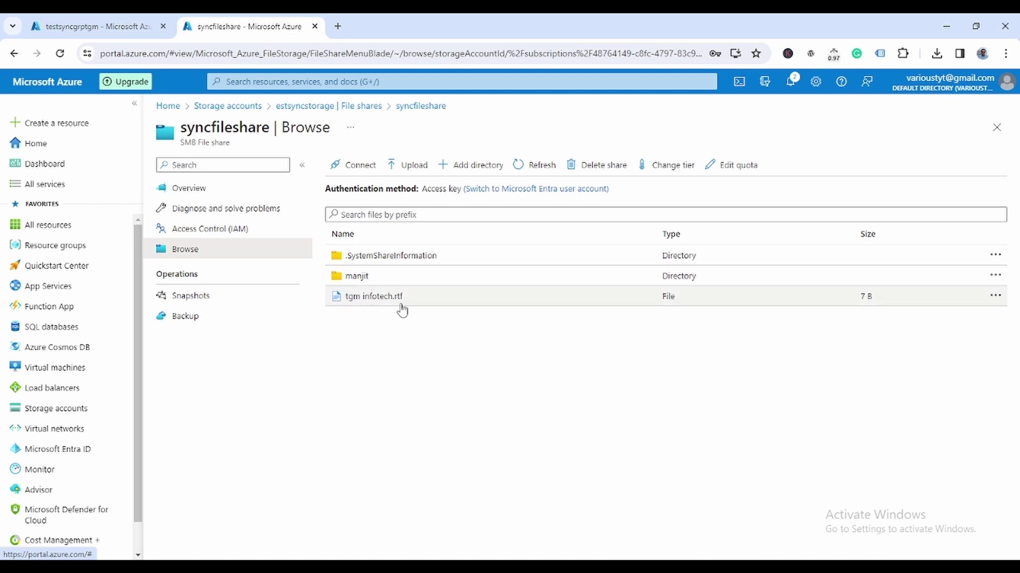
click(394, 298)
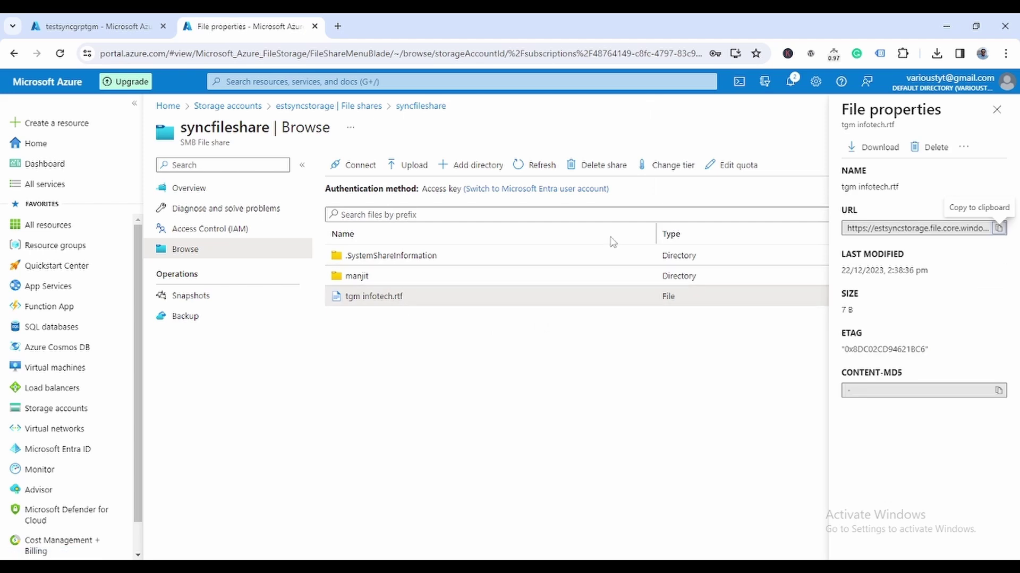
click(617, 169)
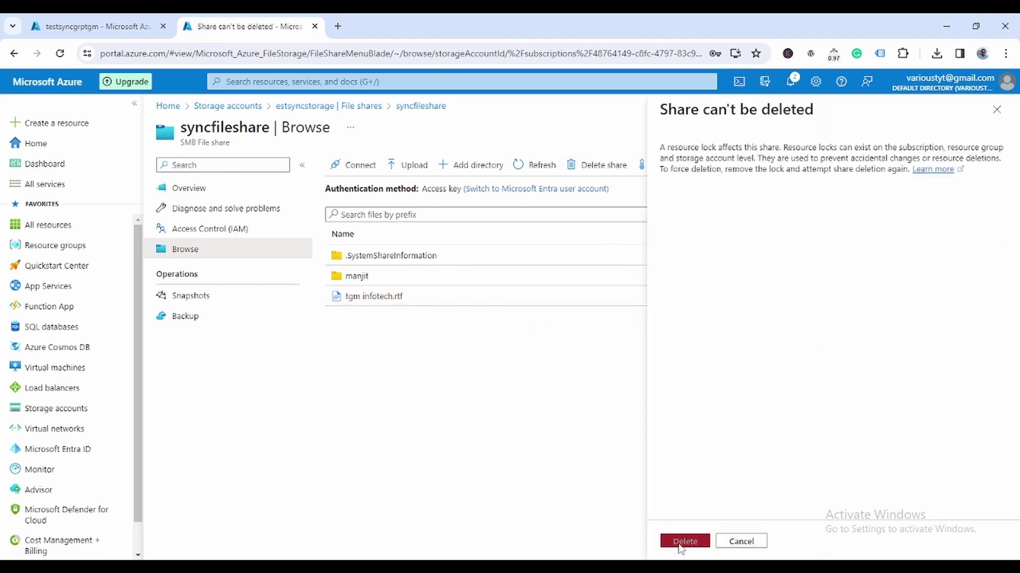
click(996, 110)
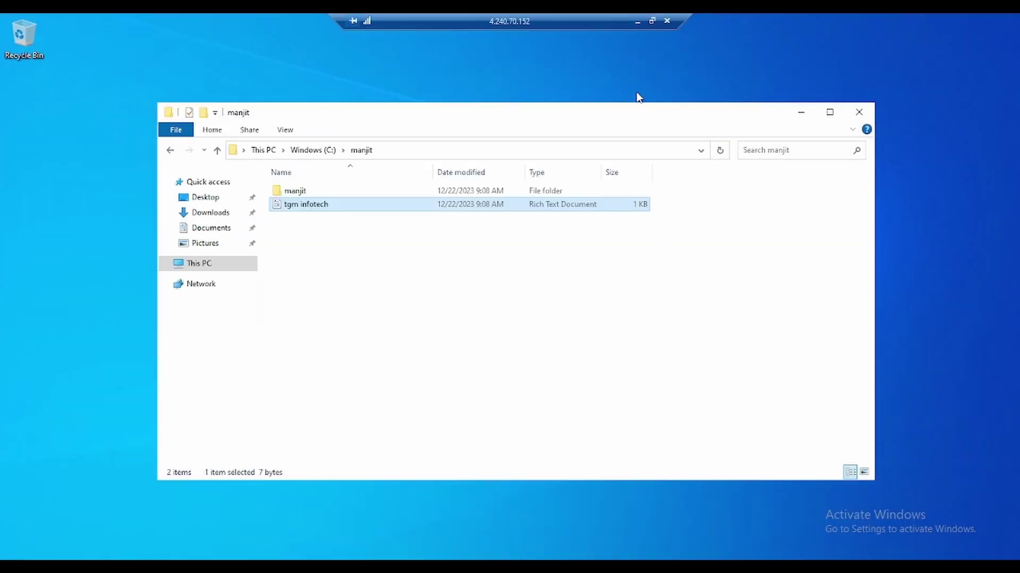
Create text document 'testing azure file sync' in C:\manjit and refresh syncfileshare to see it.
click(651, 20)
drag(370, 37, 832, 134)
right_click(799, 391)
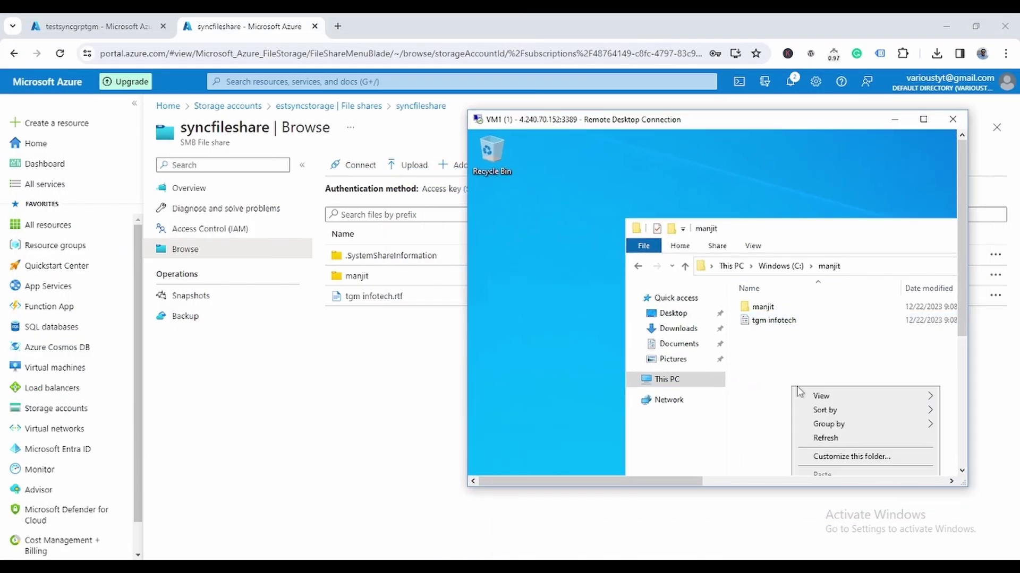
mouse_move(852, 410)
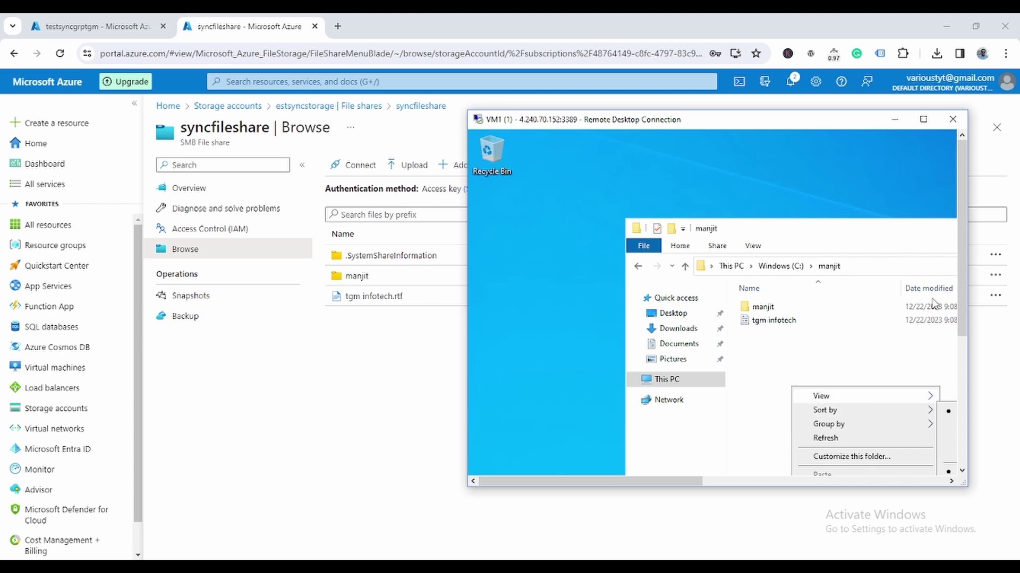
drag(961, 282, 961, 375)
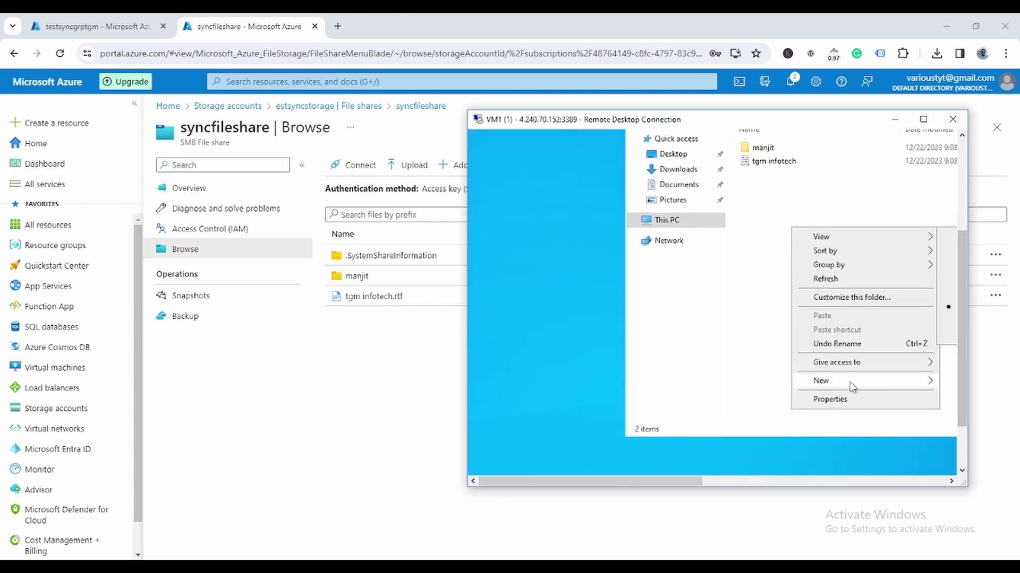
mouse_move(845, 382)
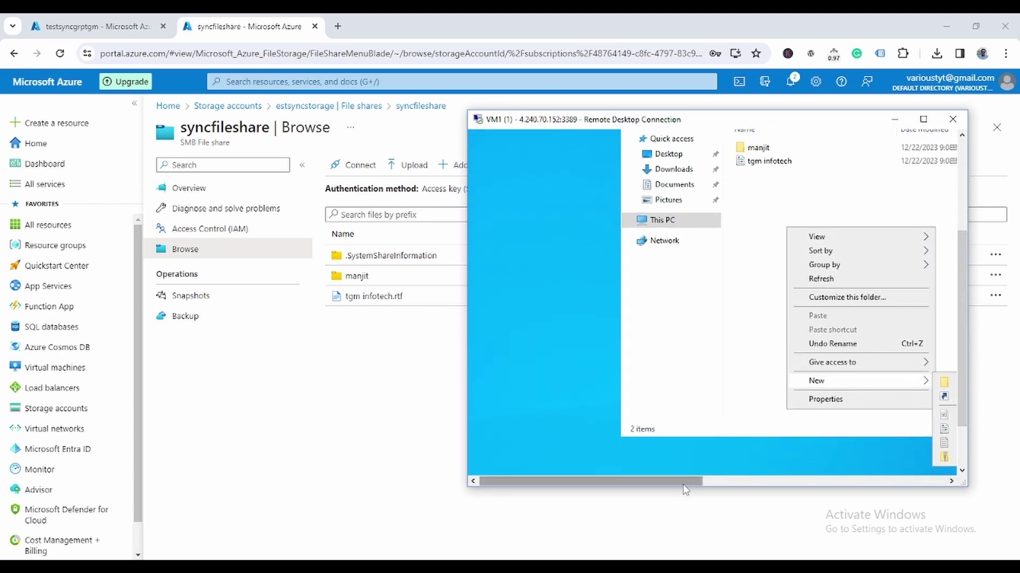
drag(681, 485, 758, 484)
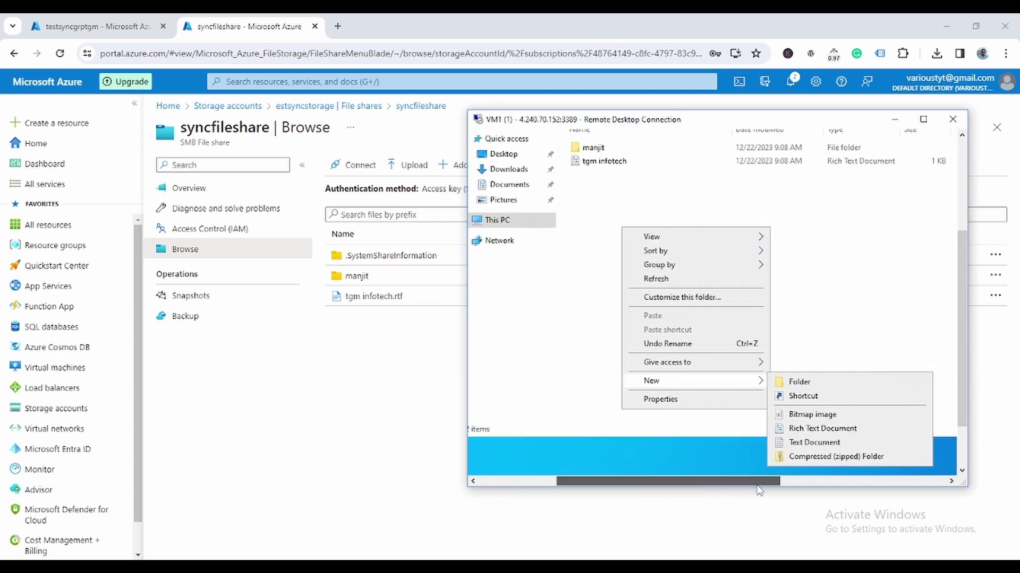
click(818, 443)
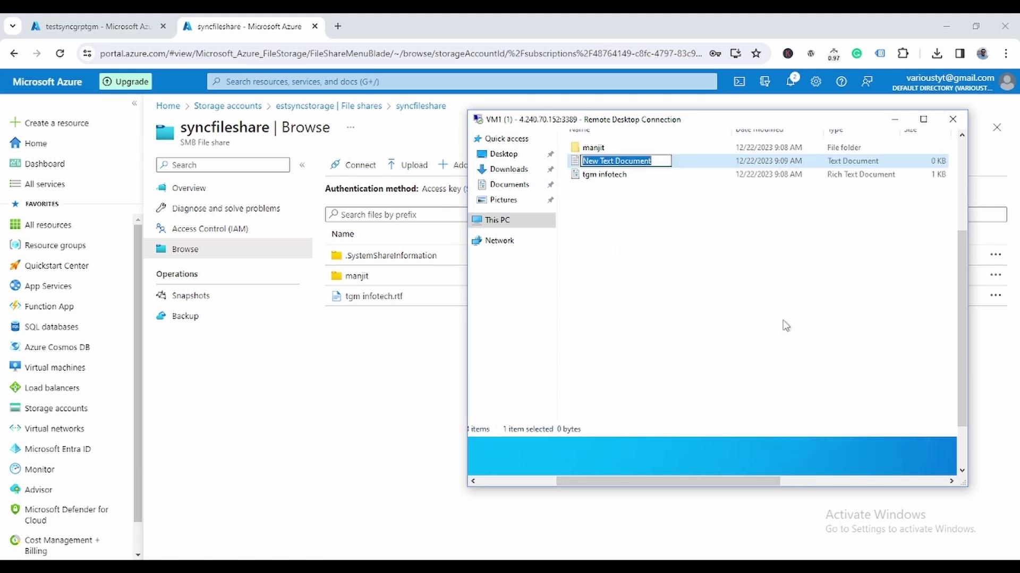
text(test)
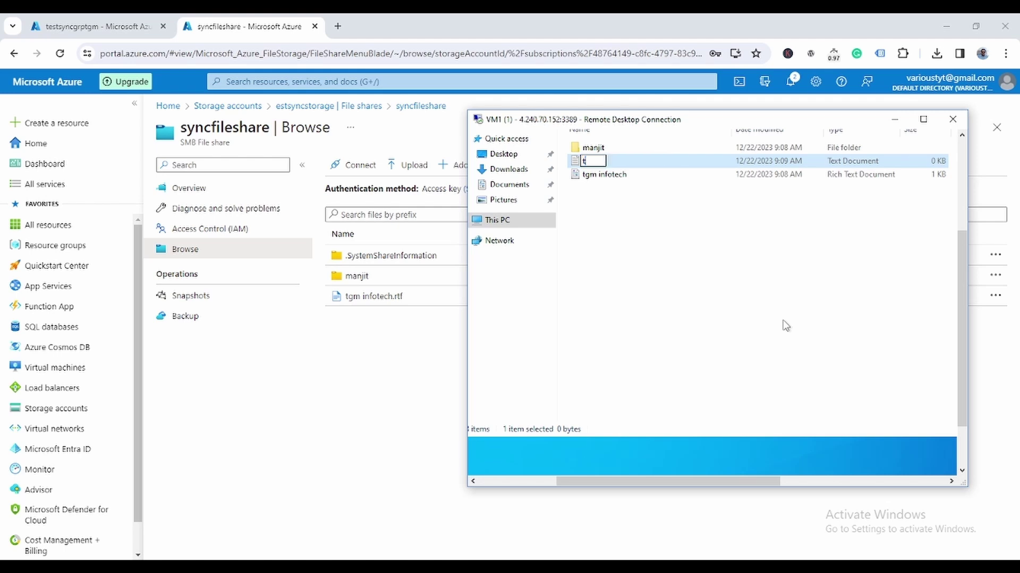
text(ing azure file sy)
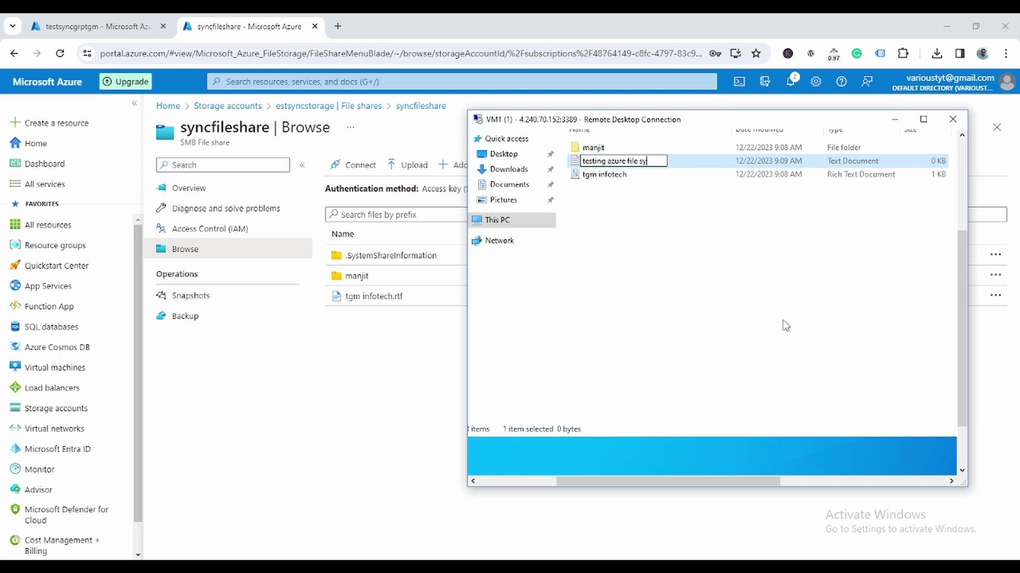
text(nc)
key(Return)
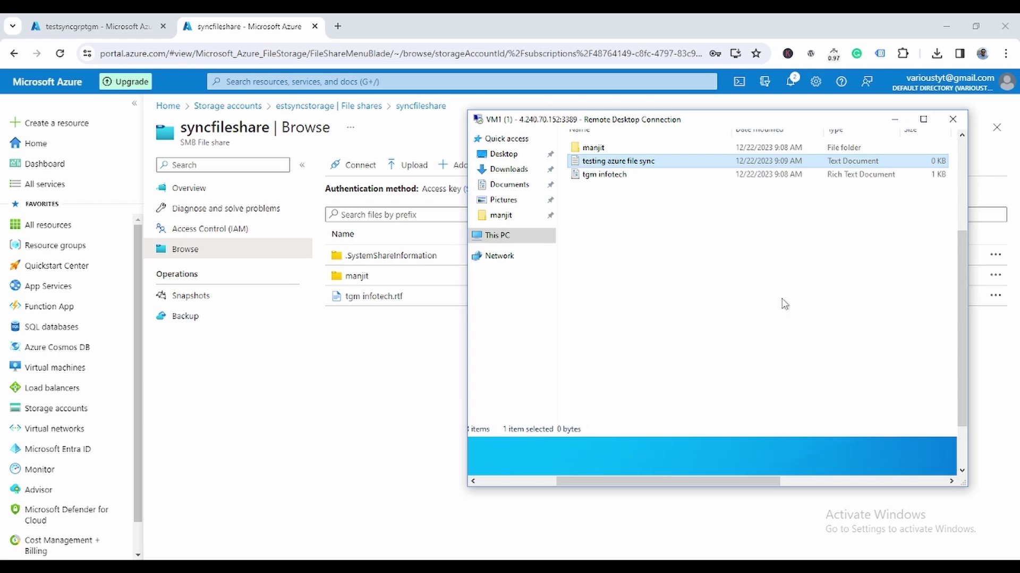
drag(694, 123, 806, 117)
click(533, 165)
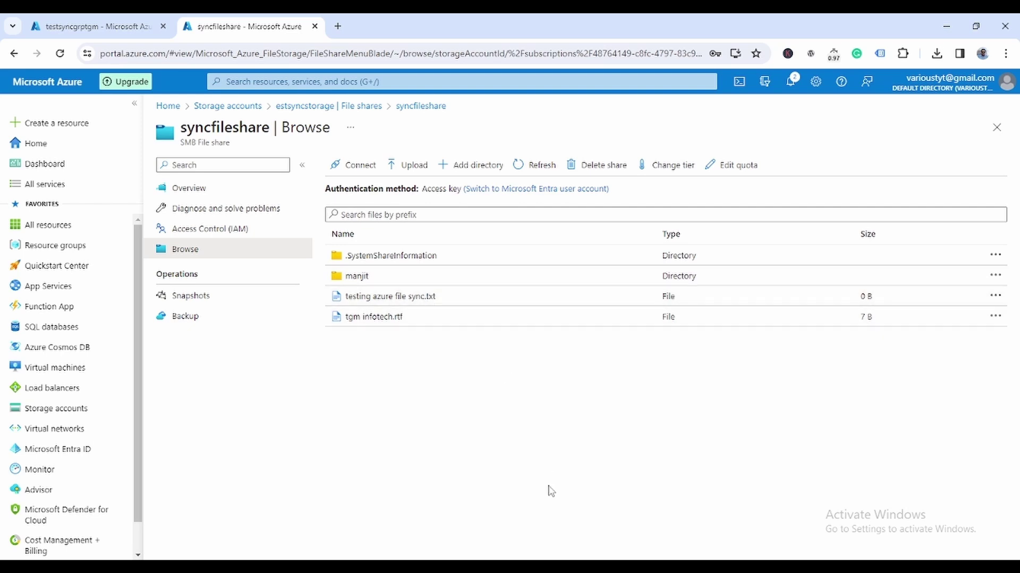
Bring VM1's remote desktop back in front of the portal and maximize it, showing C:\manjit's three items.
key(alt+Tab)
drag(797, 109, 332, 91)
click(571, 91)
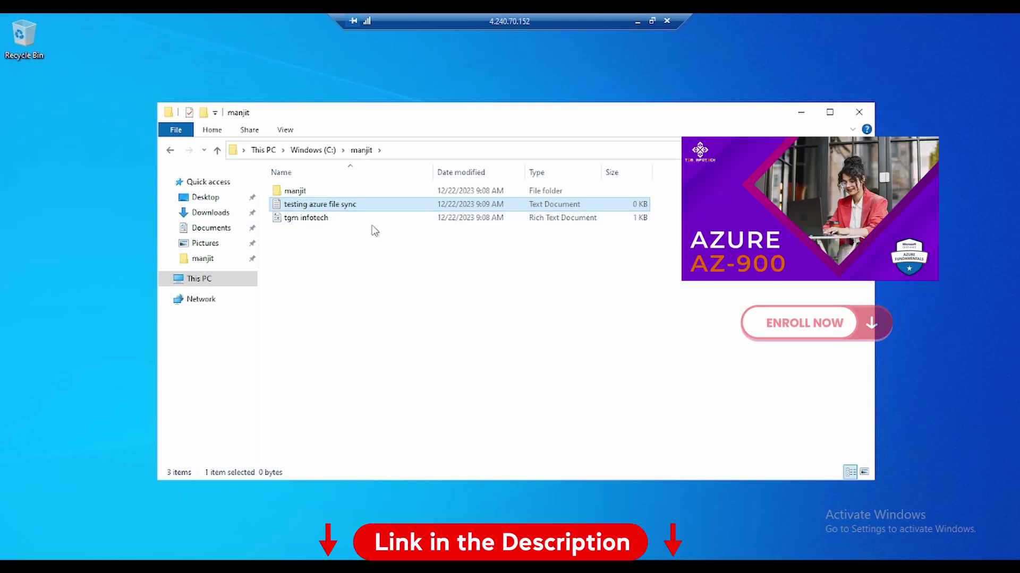
Close the manjit folder window and disconnect the VM1 remote session, acknowledging the session-ended message.
click(860, 113)
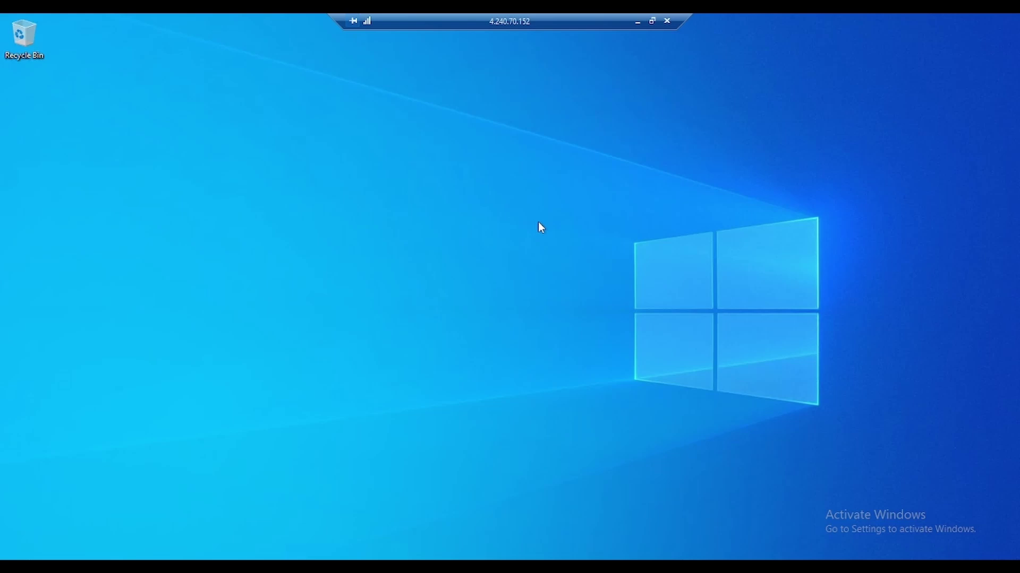
click(636, 22)
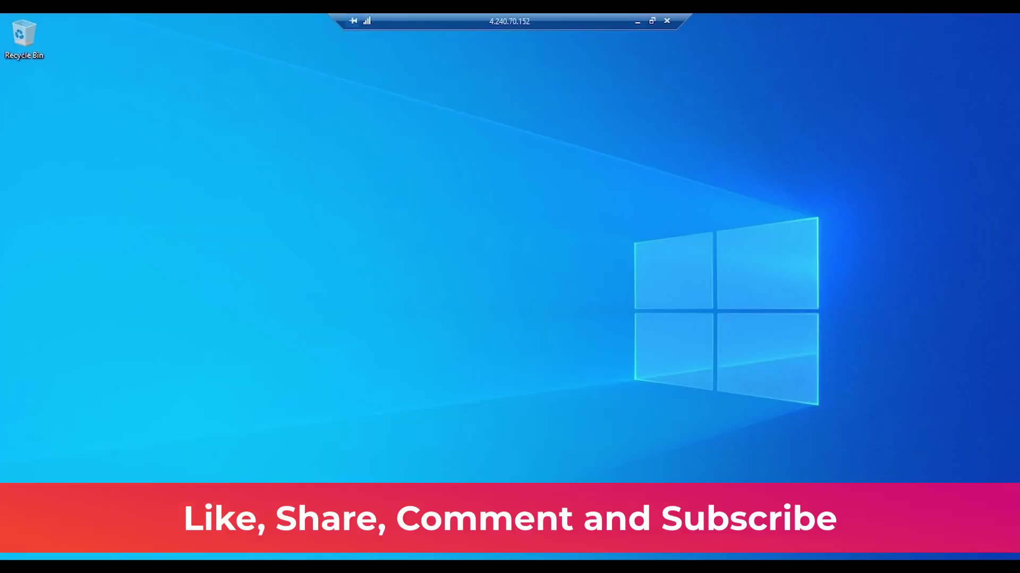
key(super)
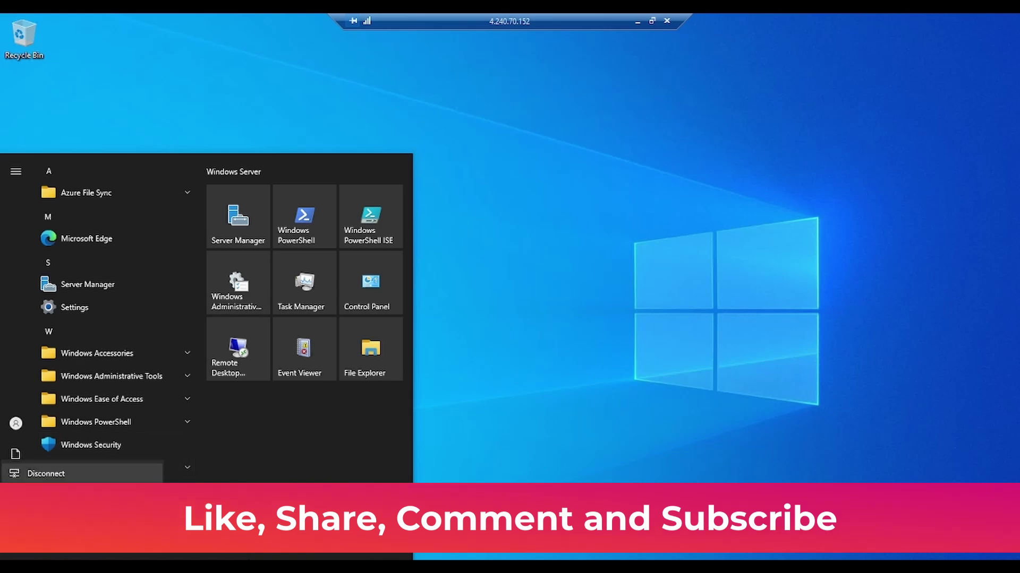
click(46, 496)
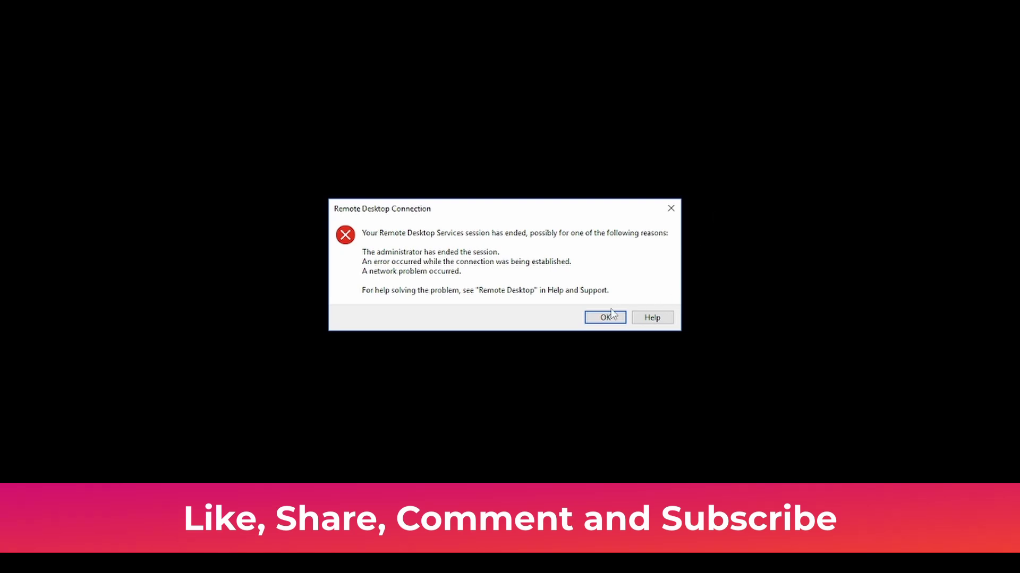
click(616, 315)
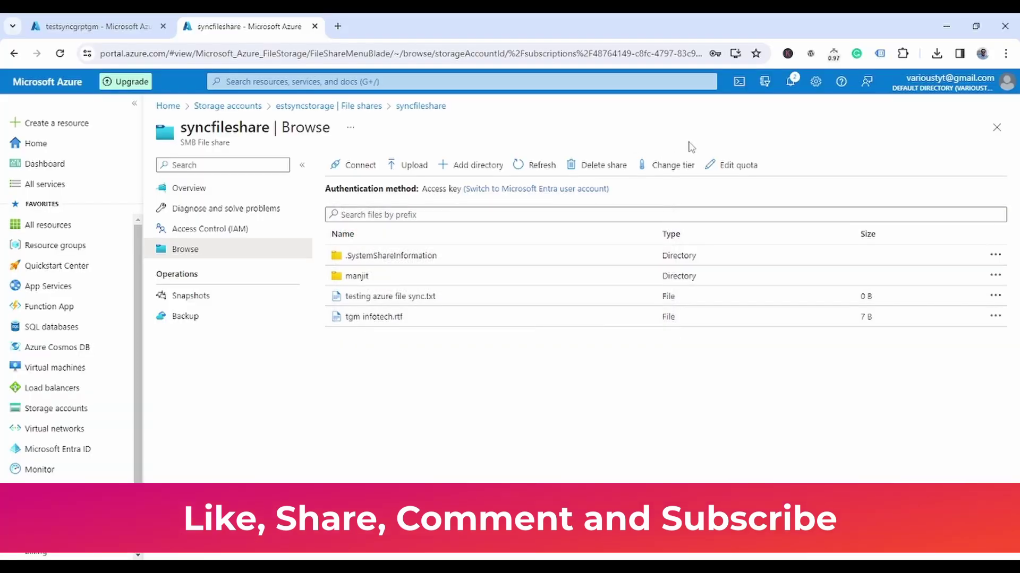